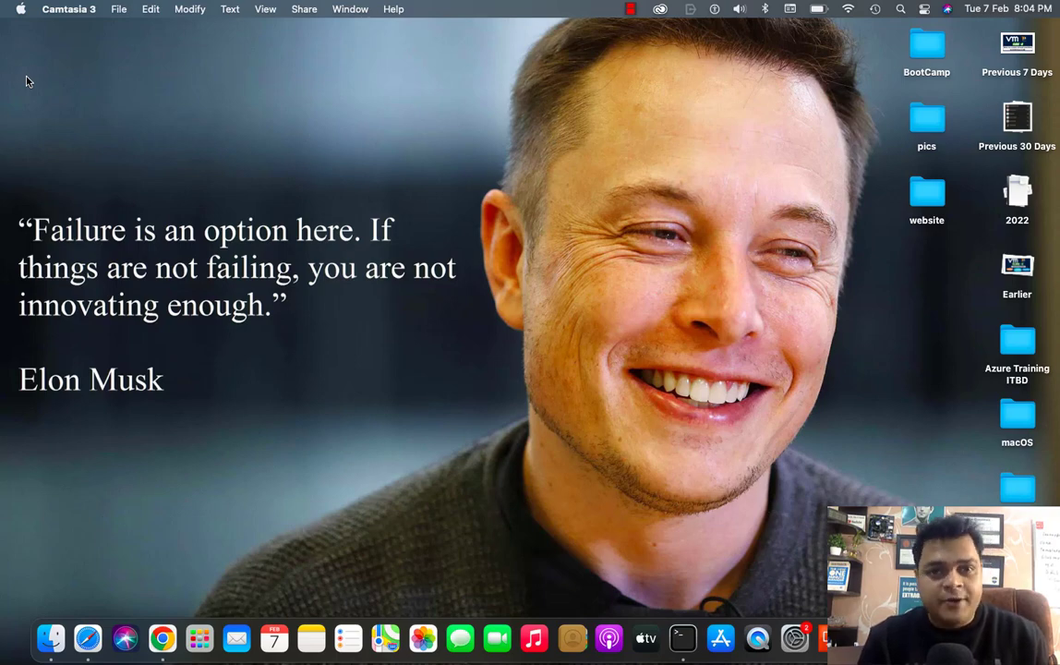
- Switch from the macOS desktop to the full-screen OneNote space showing the network diagram
key("ctrl+Right")
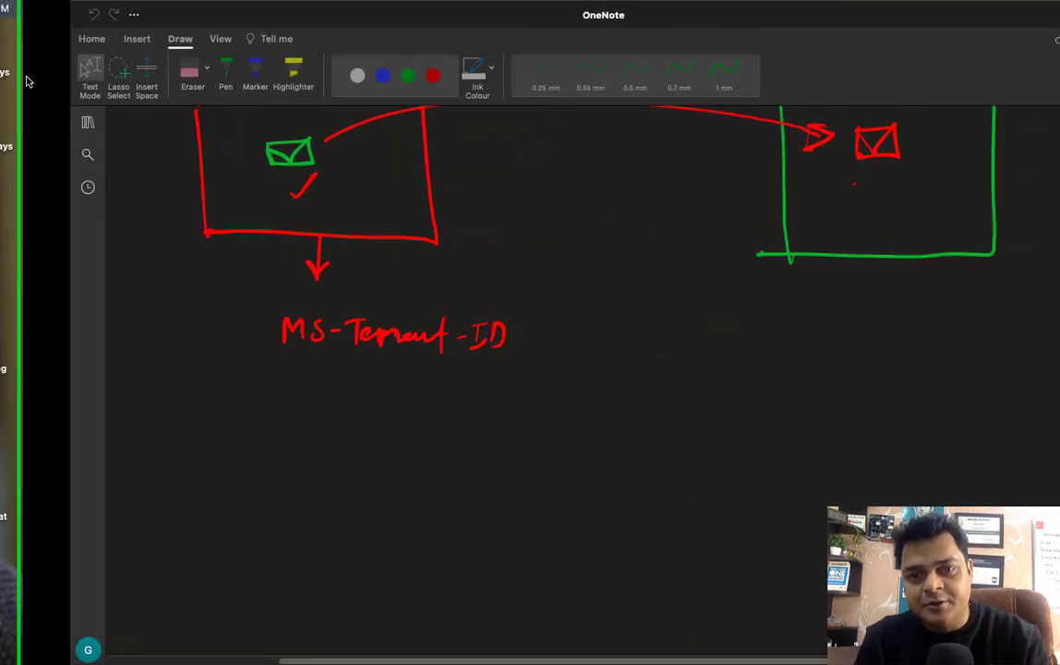
- Add a new page in the Office section titled 'Install and Configure Exchange Server 2016'
left_click(17, 122)
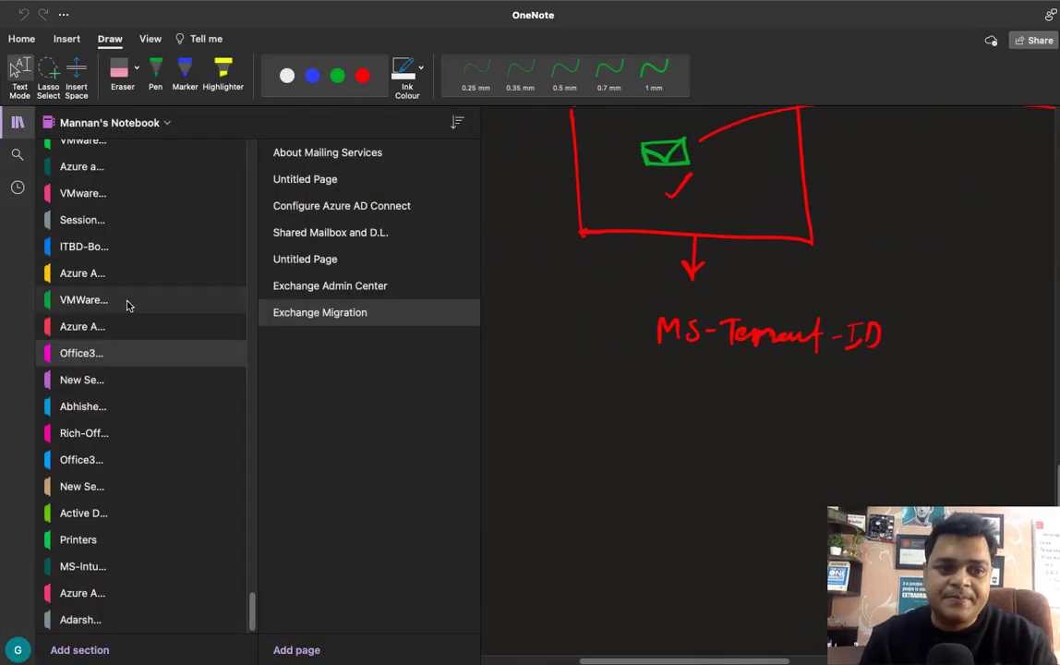
left_click(297, 650)
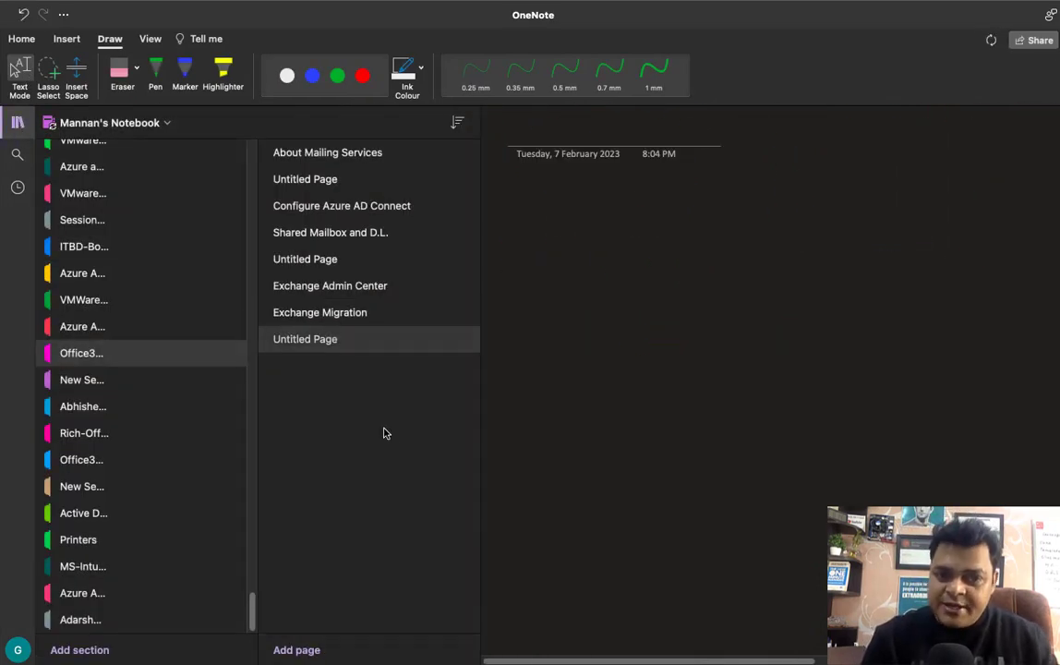
right_click(328, 342)
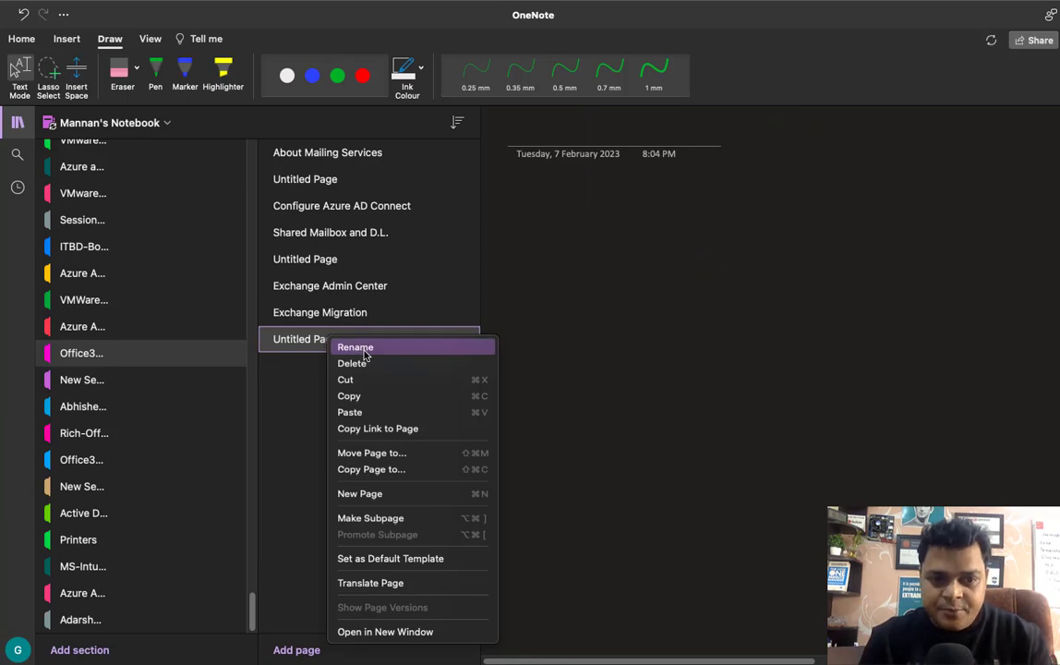
left_click(355, 347)
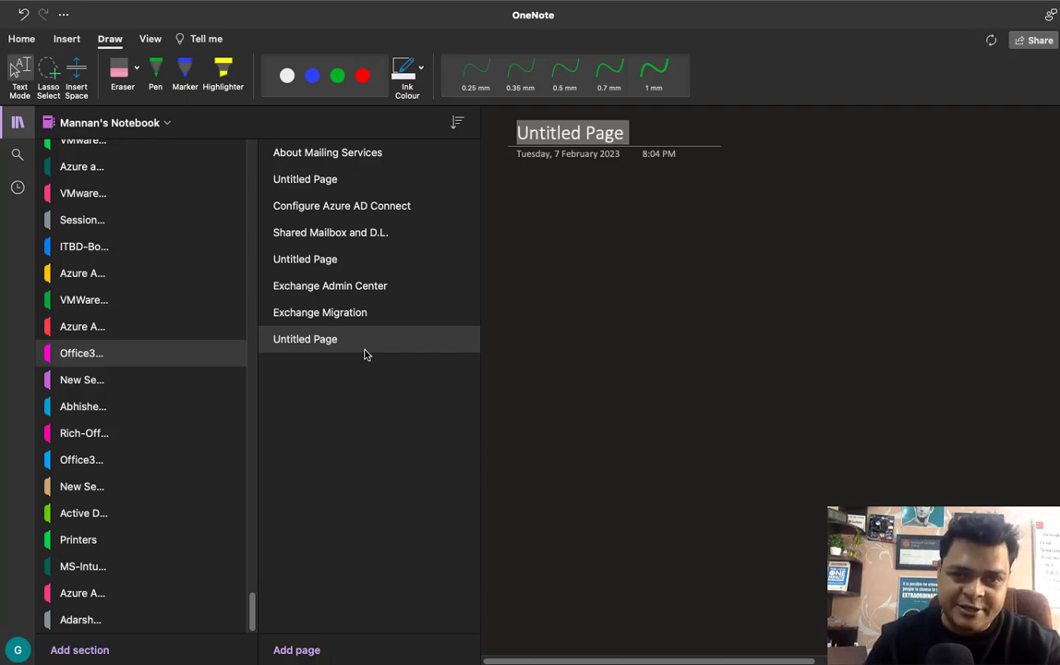
type("E")
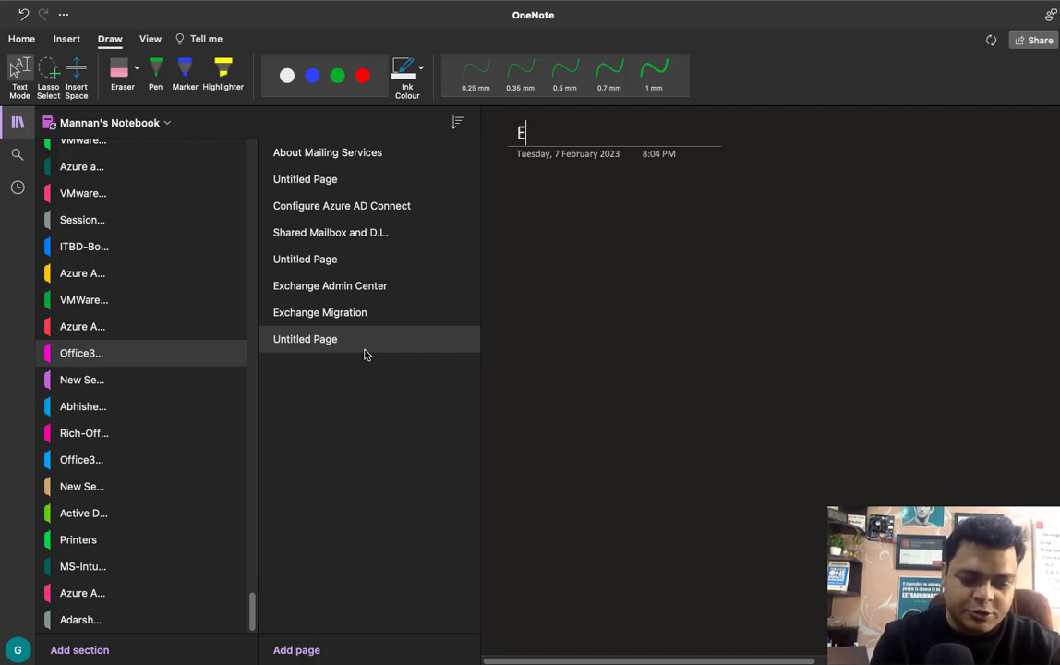
type("xcha")
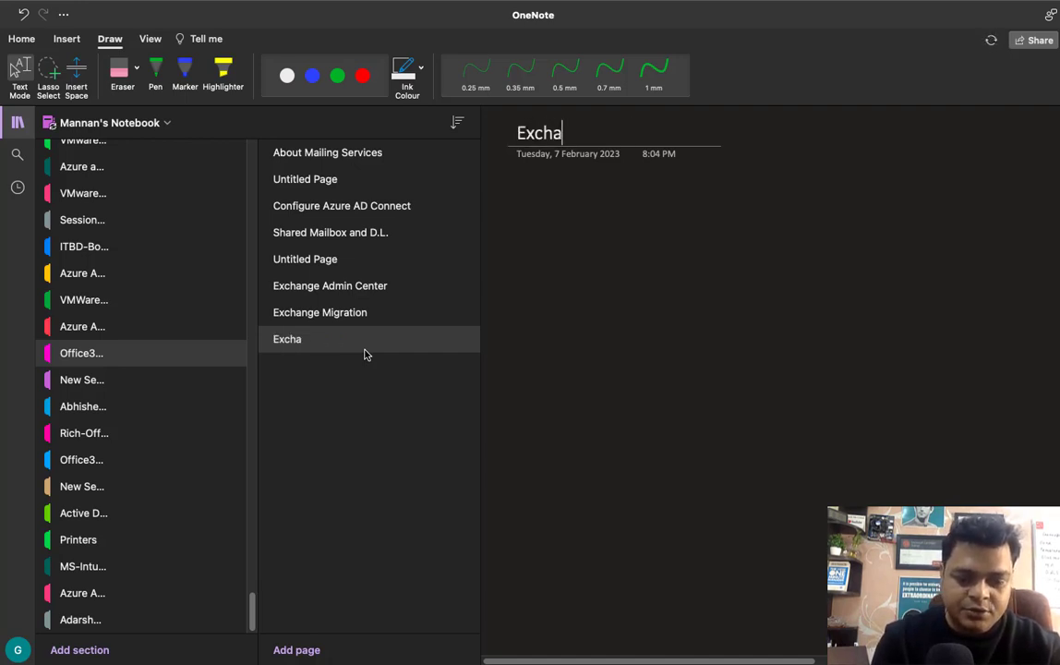
type("nge ")
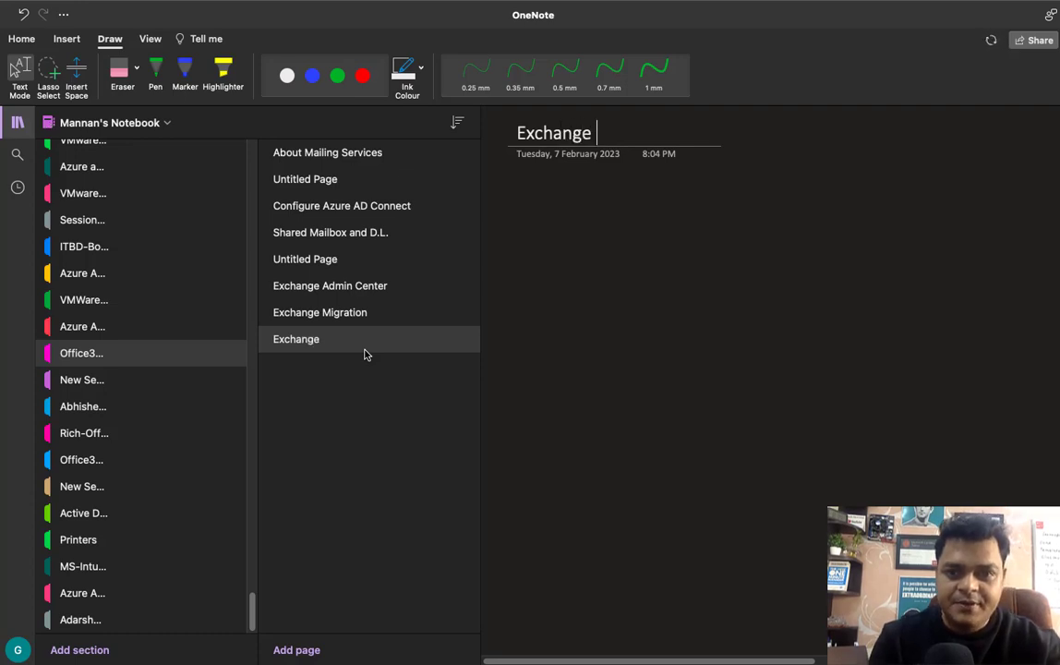
type("Serv")
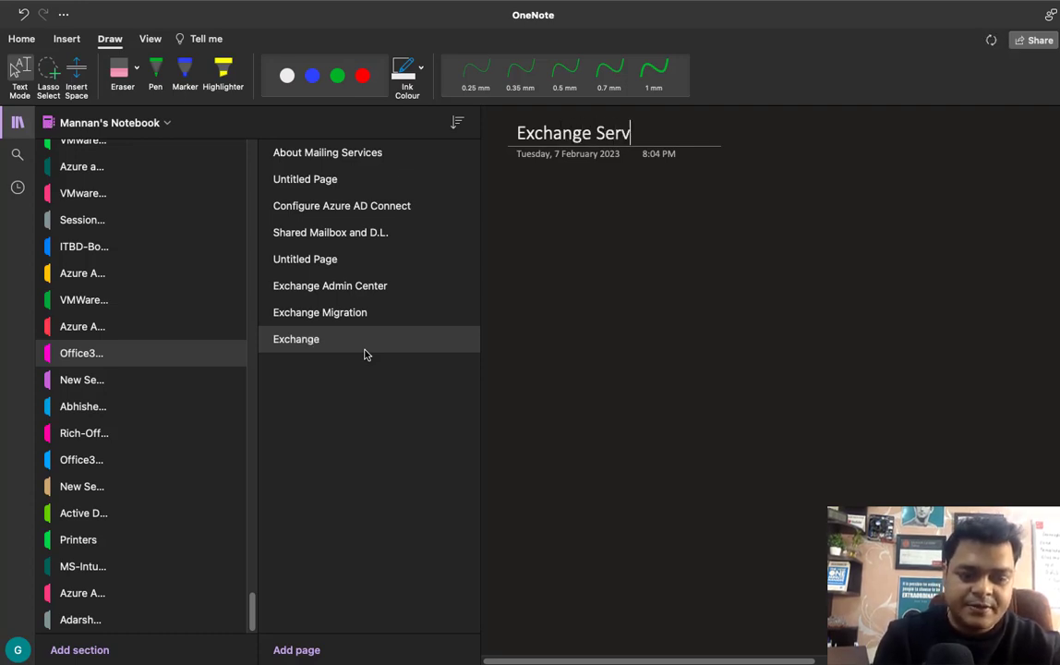
type("er 2016")
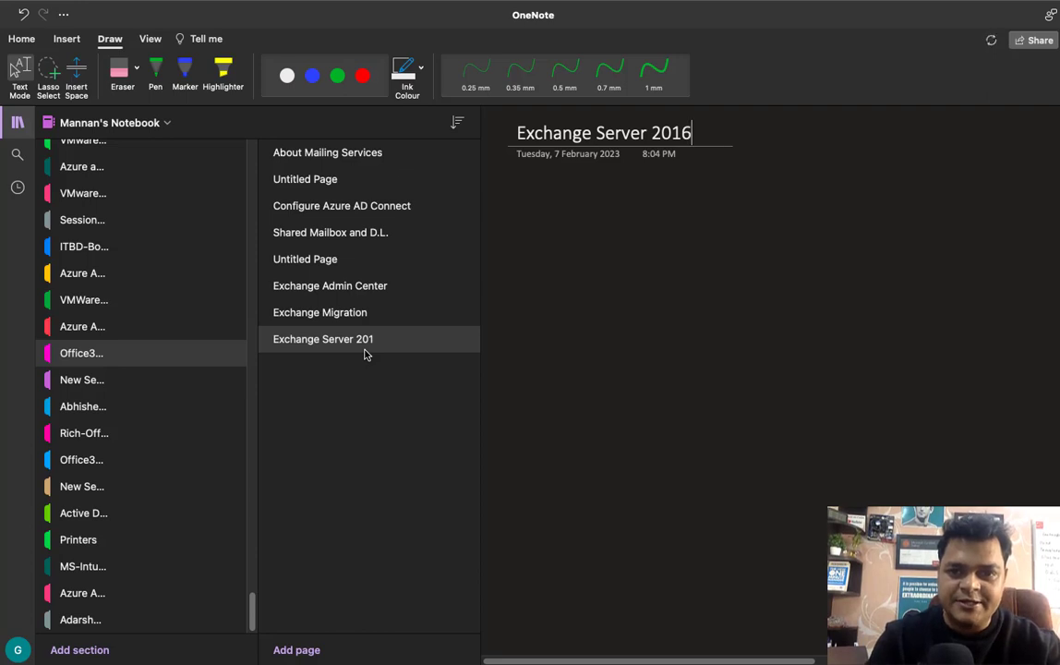
key("Return")
left_click(514, 132)
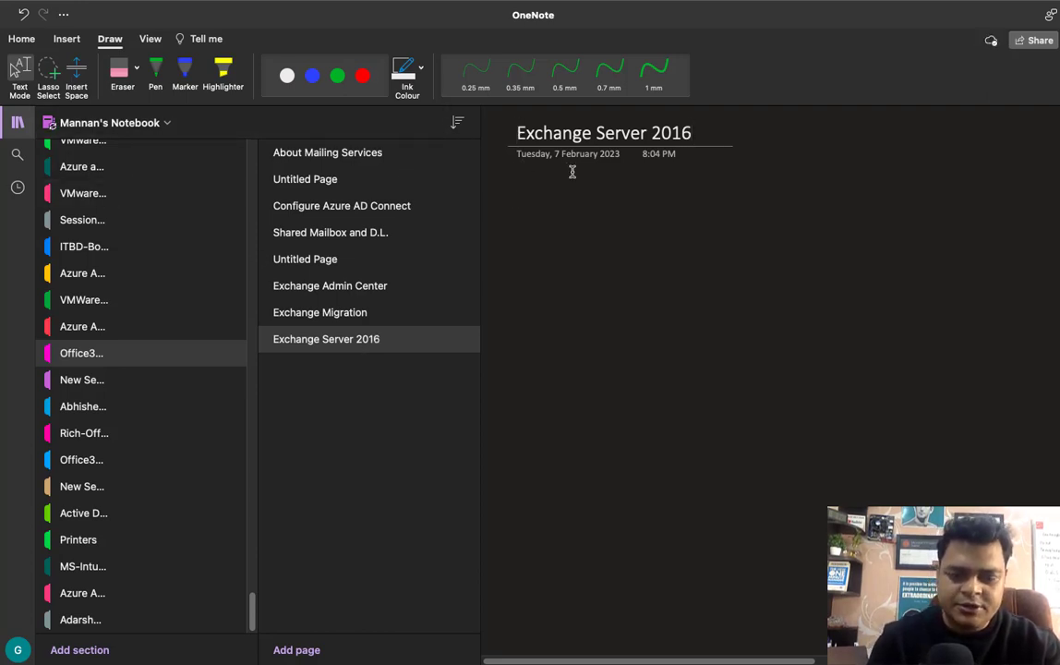
type("IN")
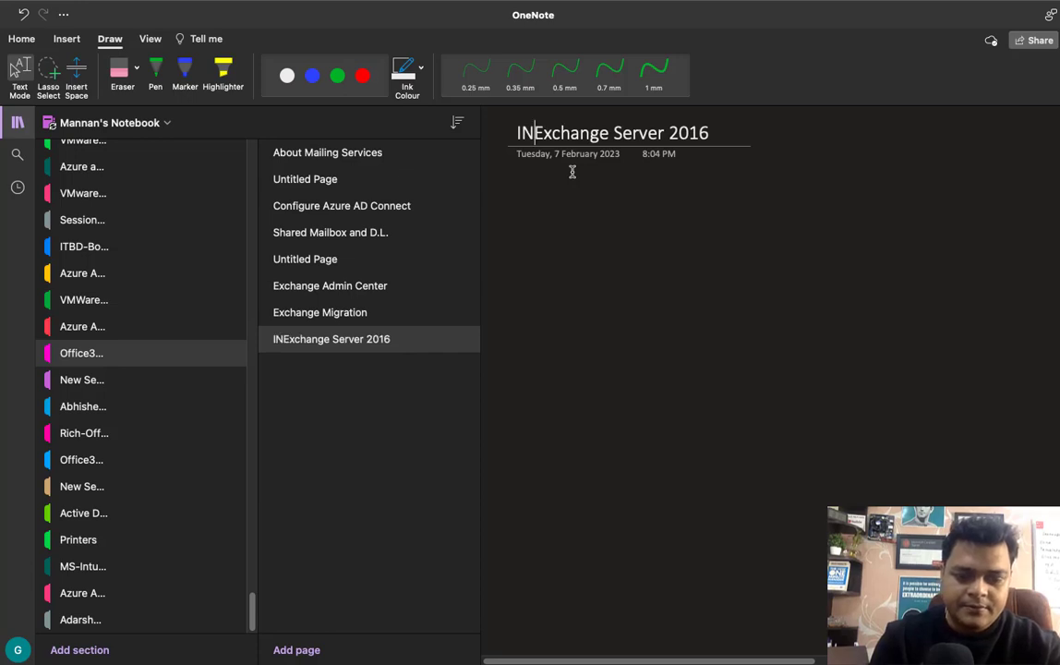
key("BackSpace")
type("nstall and ")
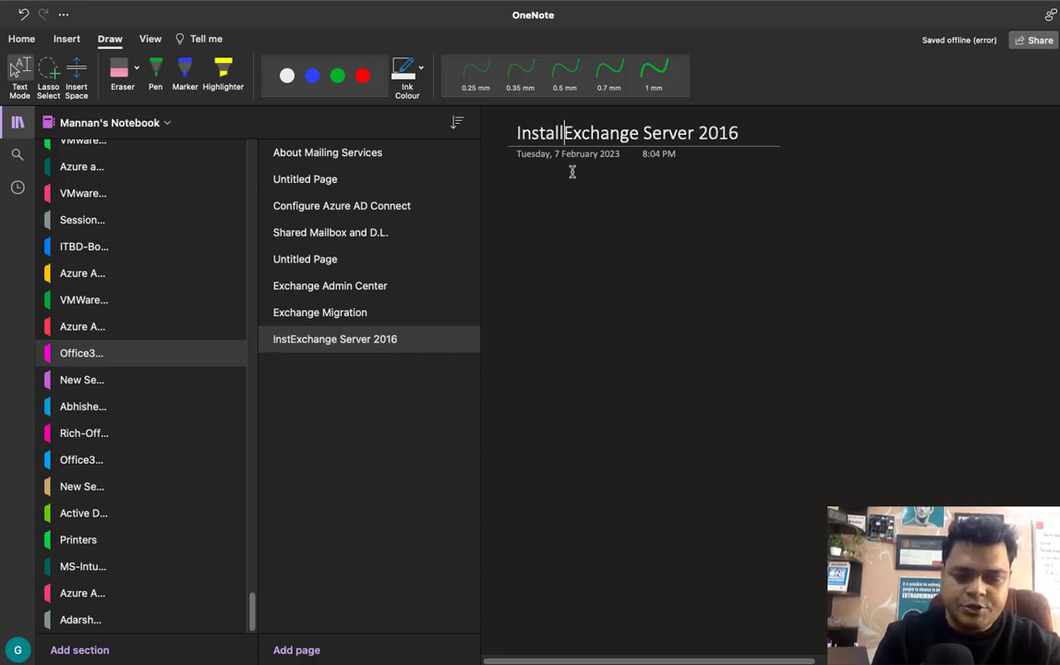
type("Co")
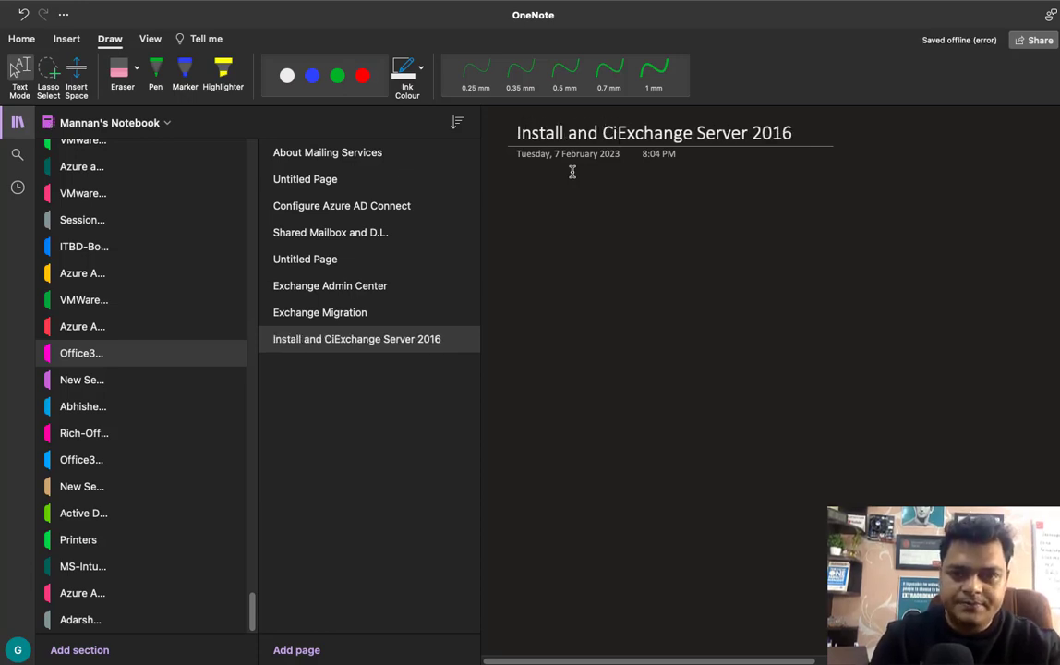
type("nfigure")
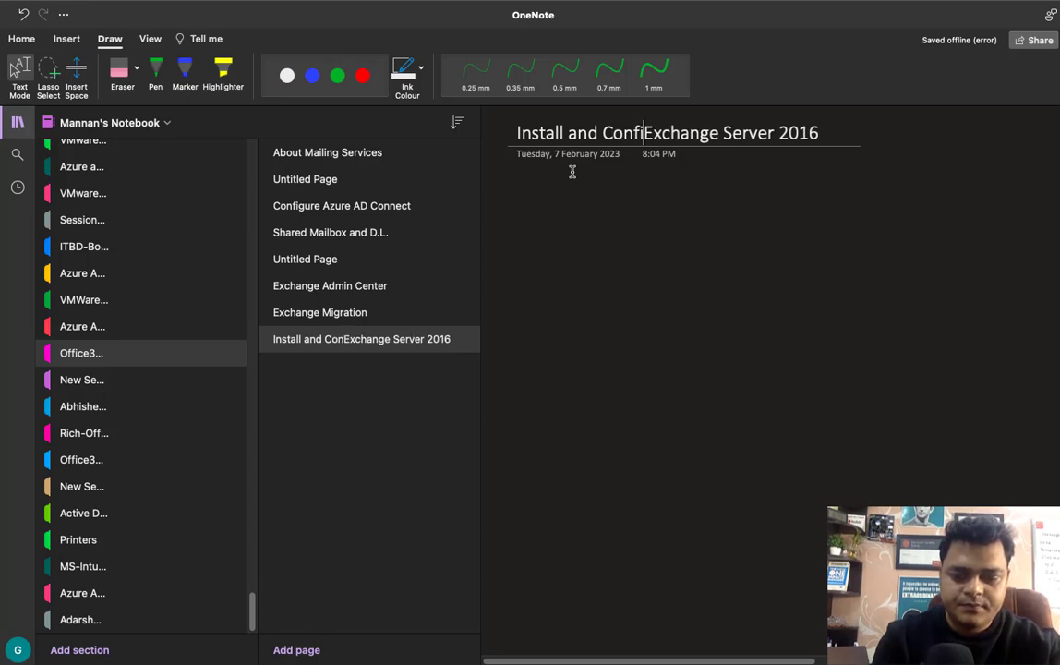
left_click(17, 127)
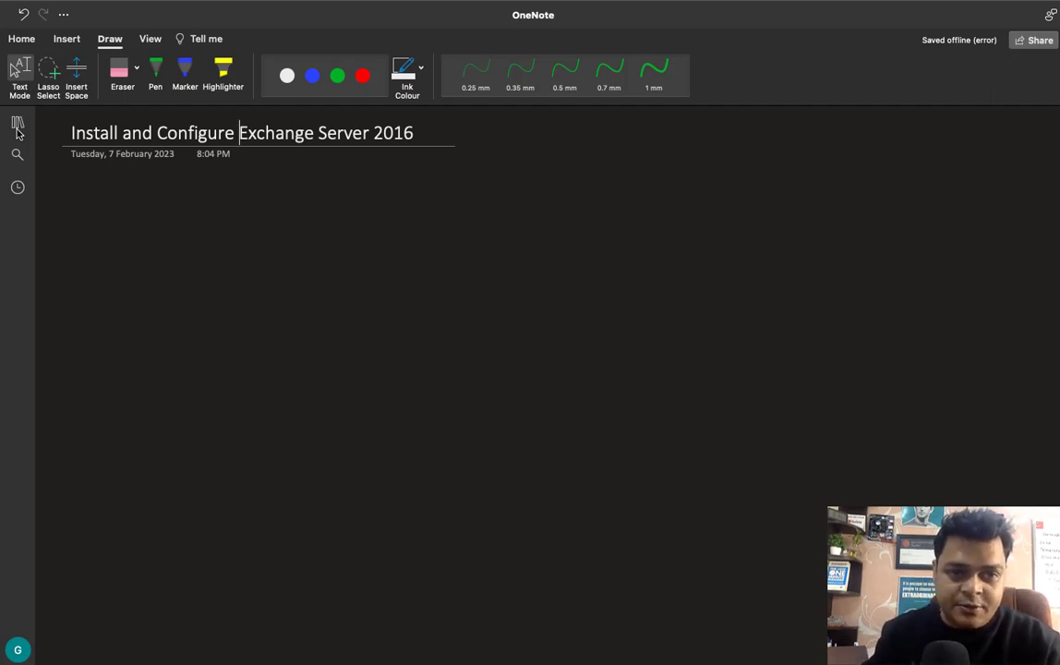
- Draw a green box labelled class.com and a red box beside it
left_click(155, 69)
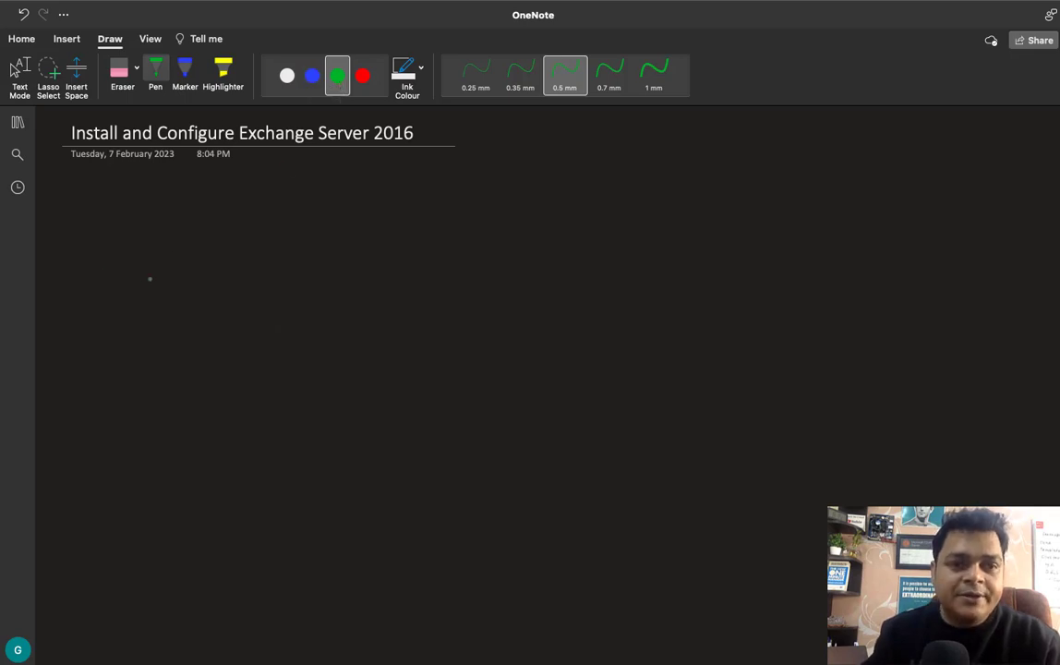
mouse_move(157, 248)
left_mouse_down()
mouse_move(153, 237)
mouse_move(194, 232)
mouse_move(153, 289)
mouse_move(149, 263)
left_mouse_up()
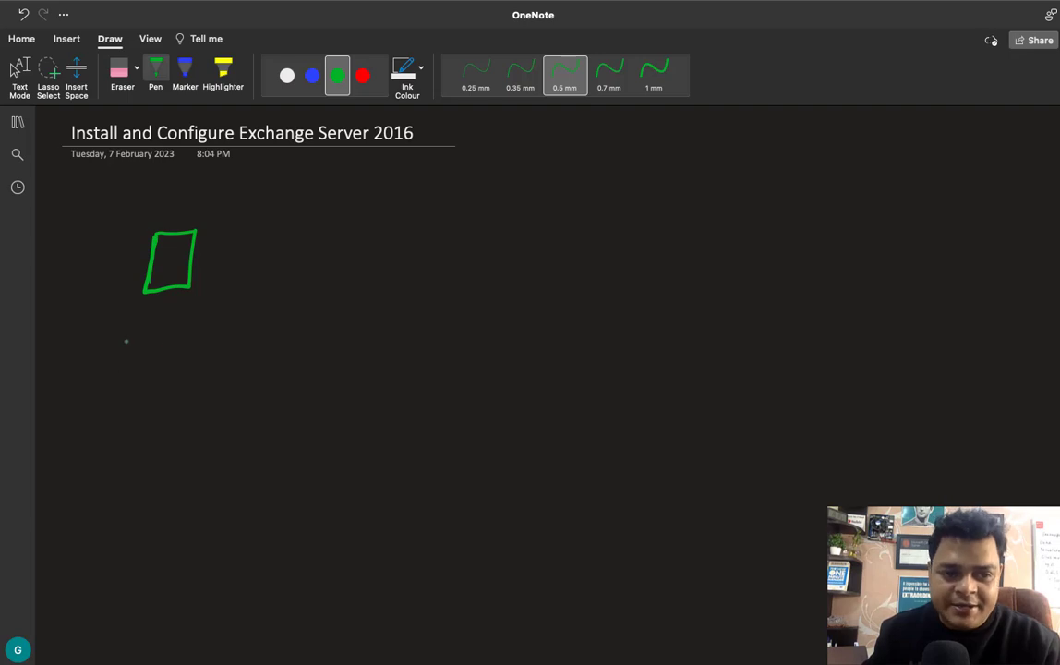
mouse_move(127, 333)
left_mouse_down()
mouse_move(120, 340)
mouse_move(243, 338)
left_mouse_up()
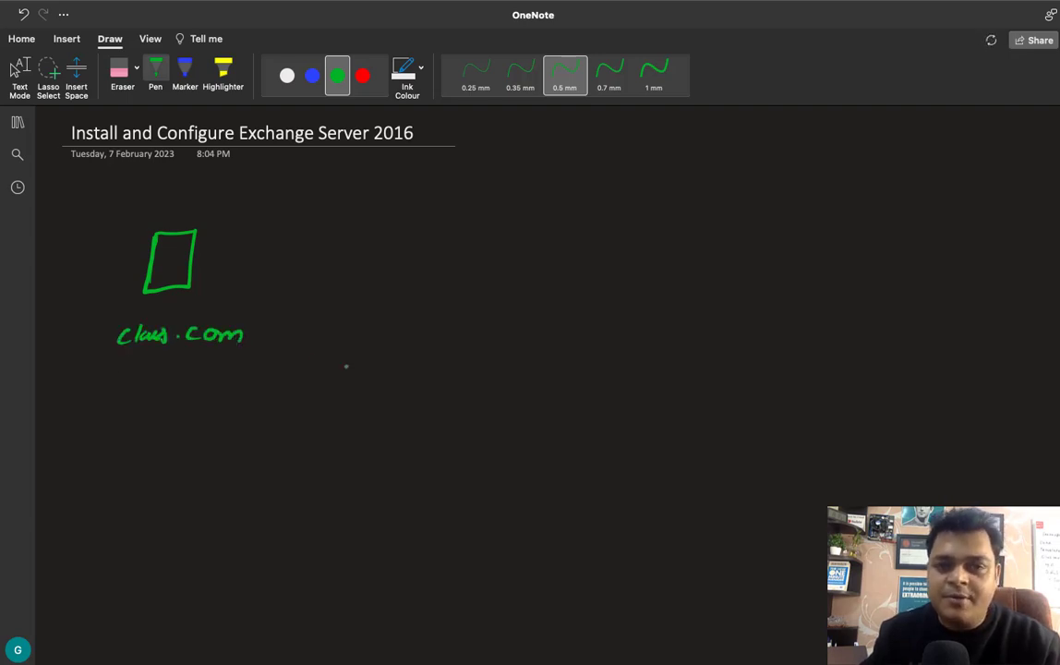
left_click(362, 75)
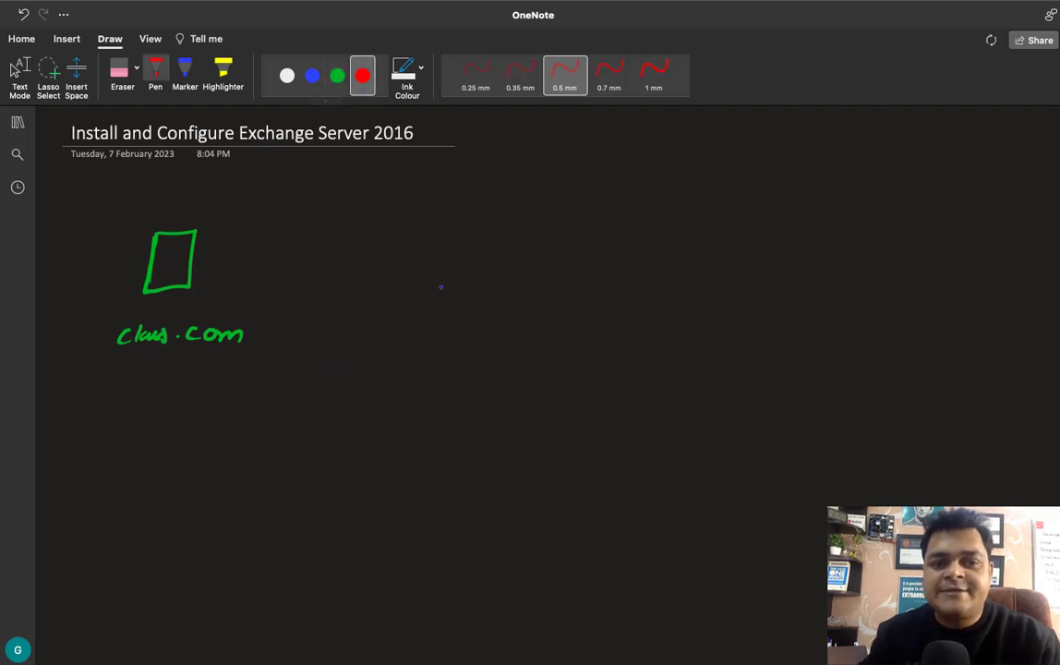
mouse_move(448, 231)
left_mouse_down()
mouse_move(445, 286)
mouse_move(489, 277)
mouse_move(445, 286)
left_mouse_up()
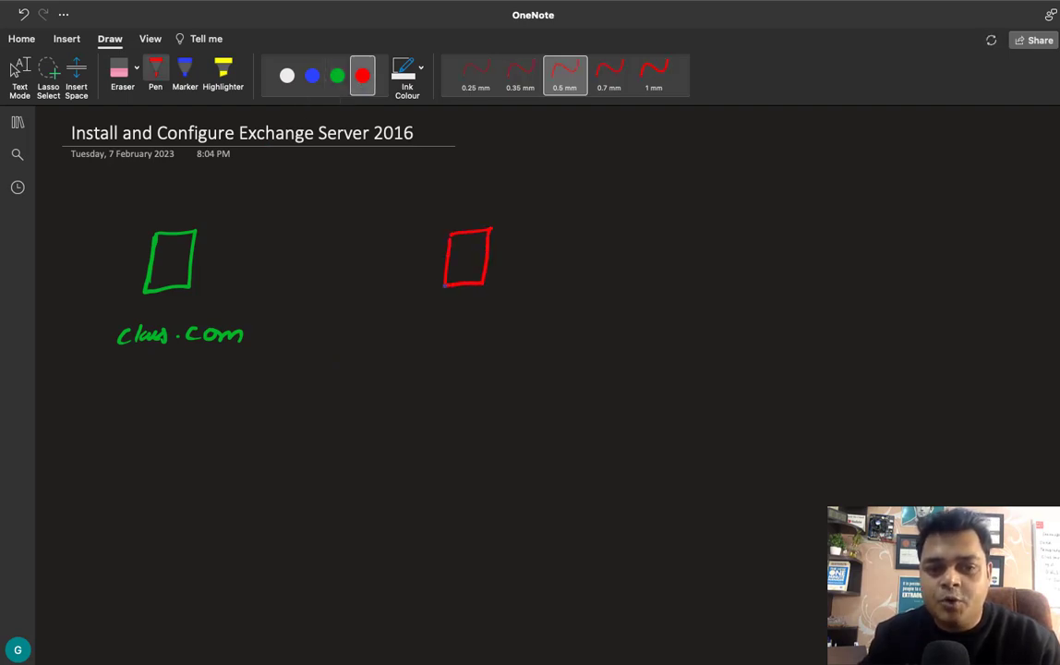
- Write '1st Server 2016' and '2nd-server 2016' above the boxes in white ink
left_click(286, 74)
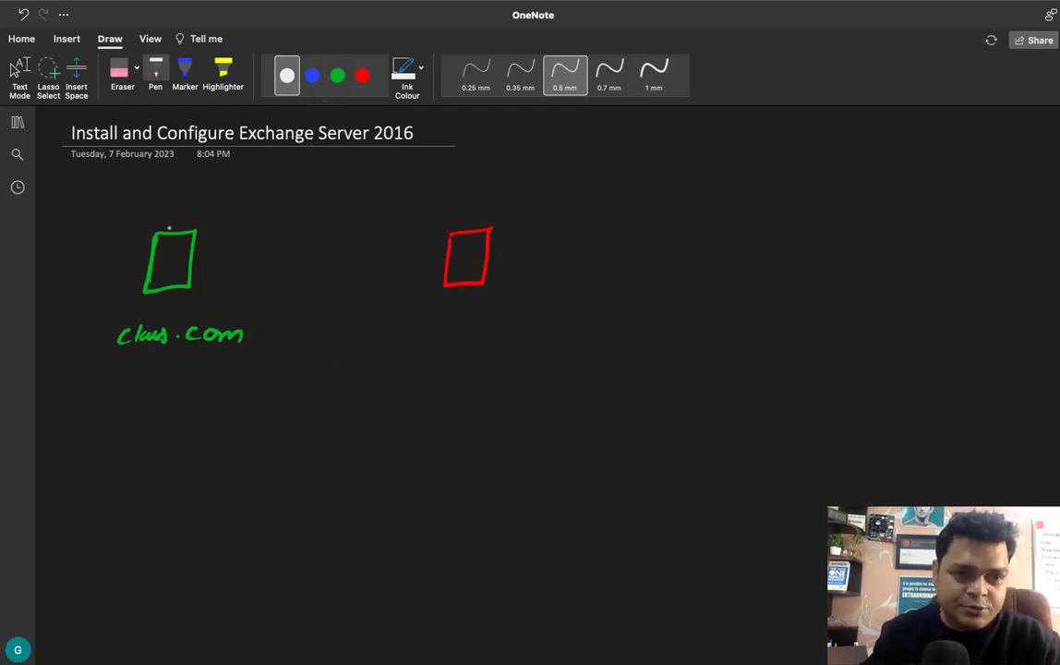
mouse_move(146, 210)
left_mouse_down()
mouse_move(136, 222)
mouse_move(252, 218)
mouse_move(259, 206)
mouse_move(268, 217)
left_mouse_up()
left_click_drag(282, 204, 277, 216)
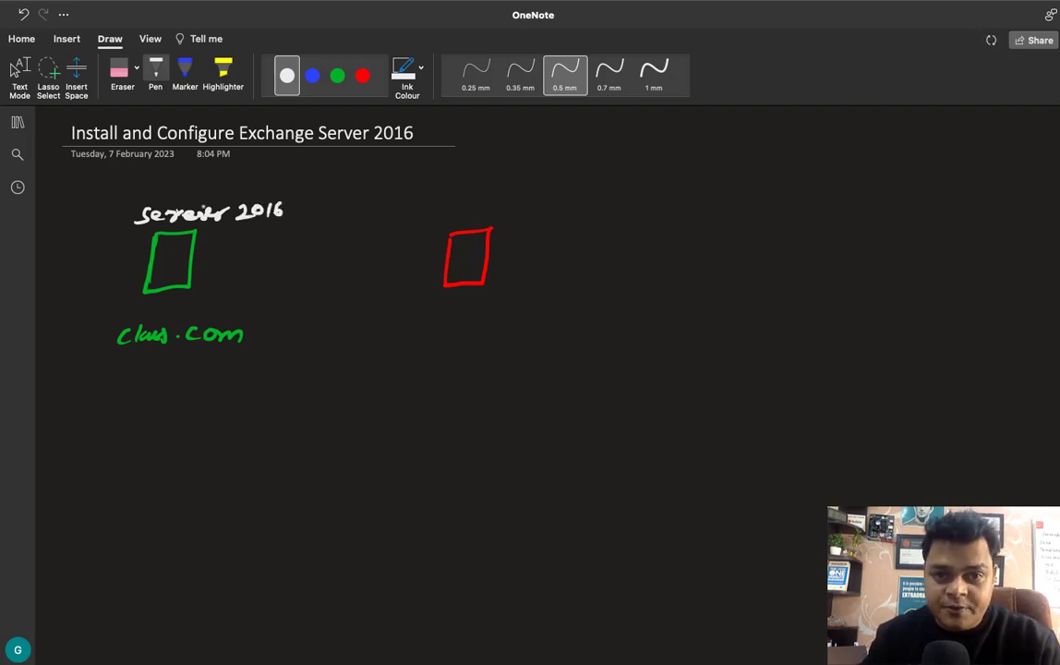
left_click_drag(184, 174, 185, 192)
mouse_move(197, 178)
left_mouse_down()
mouse_move(190, 191)
mouse_move(204, 192)
left_mouse_up()
left_click_drag(198, 182, 211, 181)
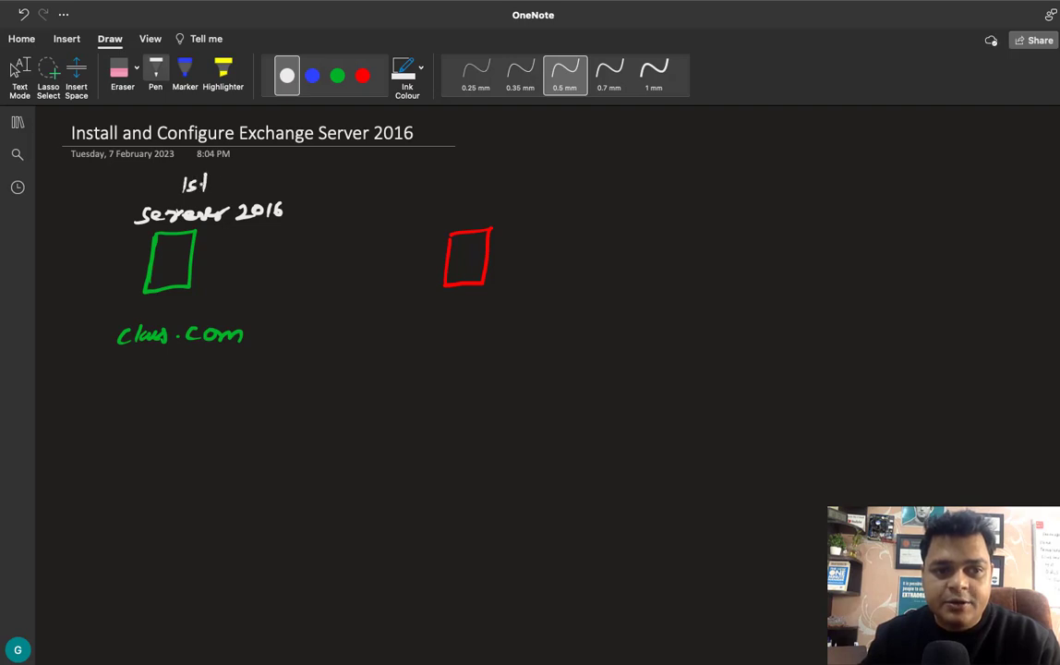
mouse_move(449, 193)
left_mouse_down()
mouse_move(460, 204)
mouse_move(506, 198)
left_mouse_up()
mouse_move(520, 192)
left_mouse_down()
mouse_move(511, 205)
mouse_move(583, 199)
left_mouse_up()
mouse_move(586, 203)
left_mouse_down()
mouse_move(593, 194)
mouse_move(617, 205)
left_mouse_up()
left_click_drag(626, 192, 649, 202)
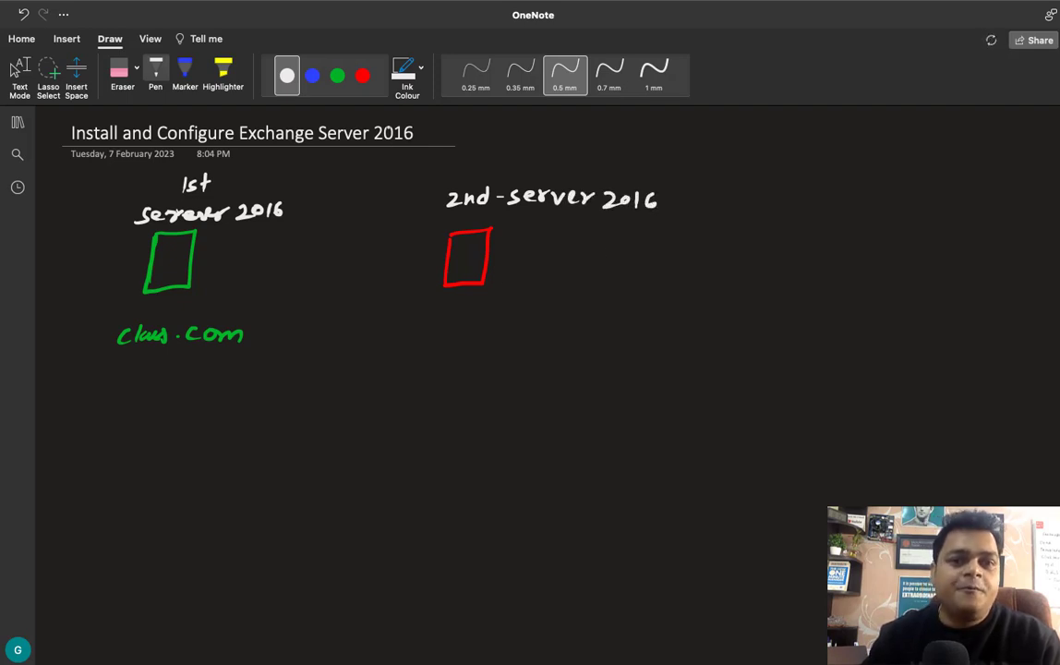
- Handwrite RAM - 8GB, 2core - CPU and 60GB - HDD in blue beside the red box
left_click(311, 81)
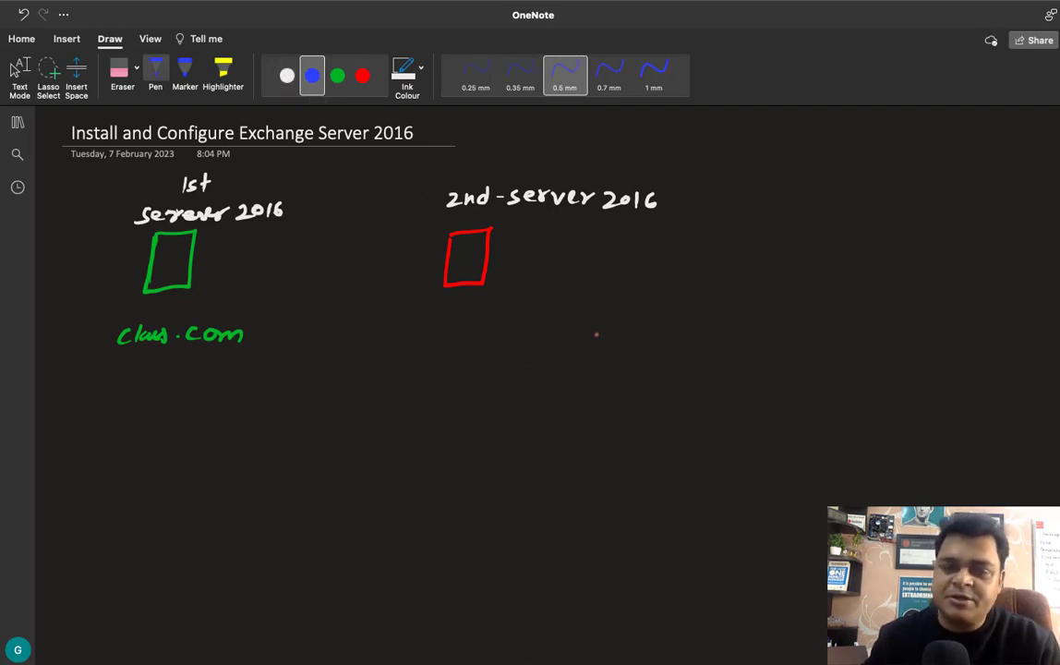
mouse_move(581, 230)
left_mouse_down()
mouse_move(579, 247)
mouse_move(594, 238)
left_mouse_up()
mouse_move(594, 248)
left_mouse_down()
mouse_move(597, 234)
mouse_move(616, 247)
mouse_move(671, 235)
mouse_move(701, 247)
left_mouse_up()
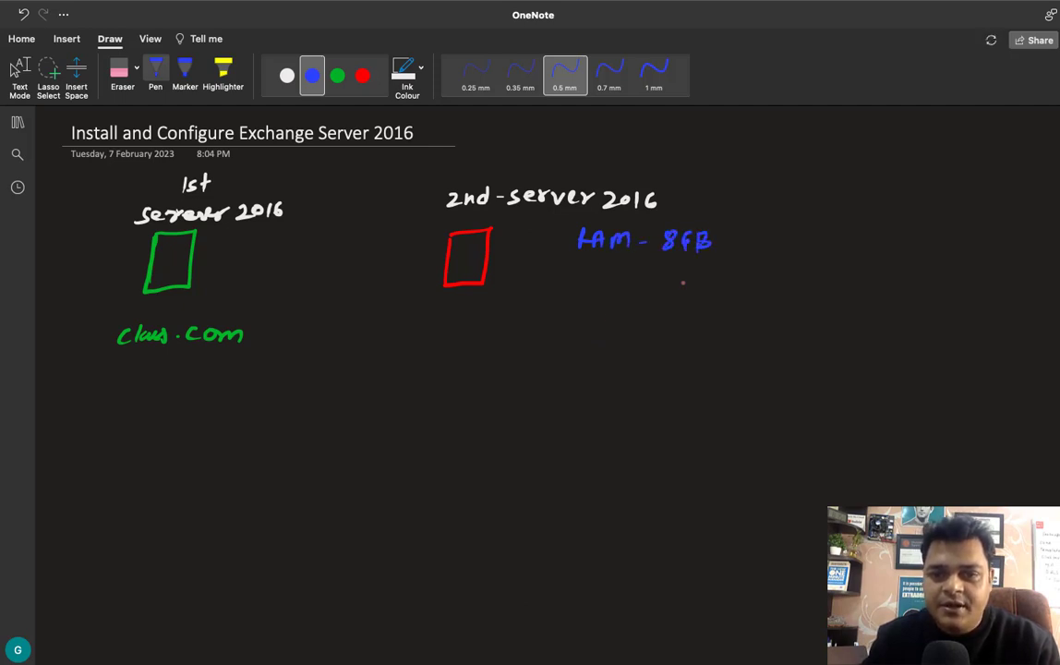
mouse_move(584, 286)
left_mouse_down()
mouse_move(598, 298)
mouse_move(692, 293)
left_mouse_up()
left_click_drag(700, 283, 702, 288)
left_click_drag(717, 281, 728, 281)
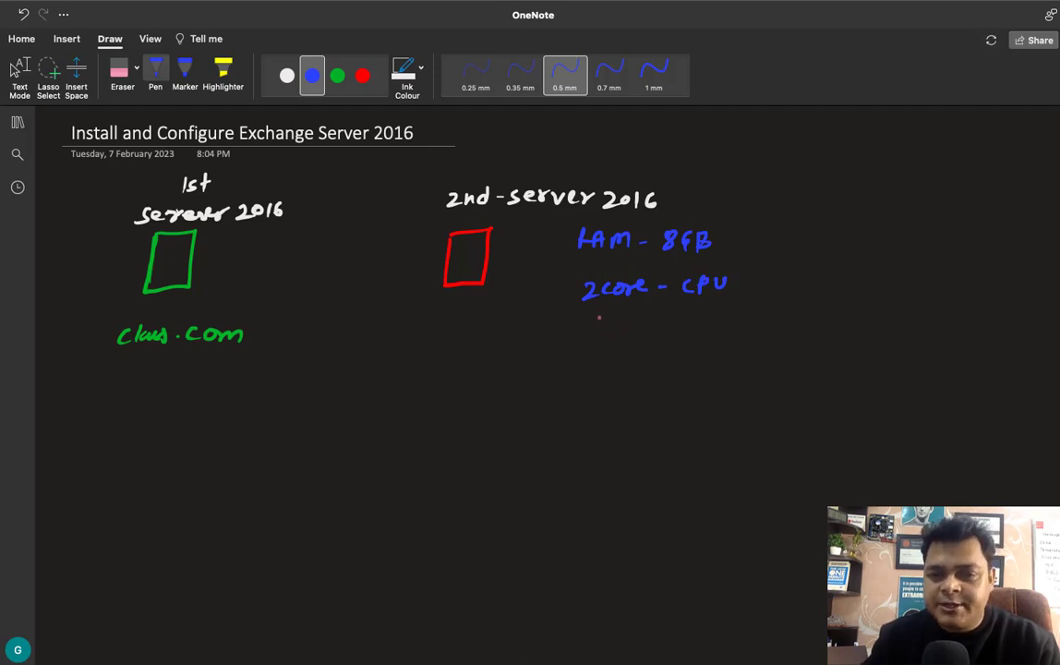
mouse_move(602, 315)
left_mouse_down()
mouse_move(596, 324)
mouse_move(619, 318)
mouse_move(658, 332)
mouse_move(690, 324)
left_mouse_up()
mouse_move(699, 317)
left_mouse_down()
mouse_move(699, 331)
mouse_move(712, 324)
left_mouse_up()
mouse_move(723, 318)
left_mouse_down()
mouse_move(723, 330)
mouse_move(736, 330)
left_mouse_up()
left_click_drag(736, 318, 737, 330)
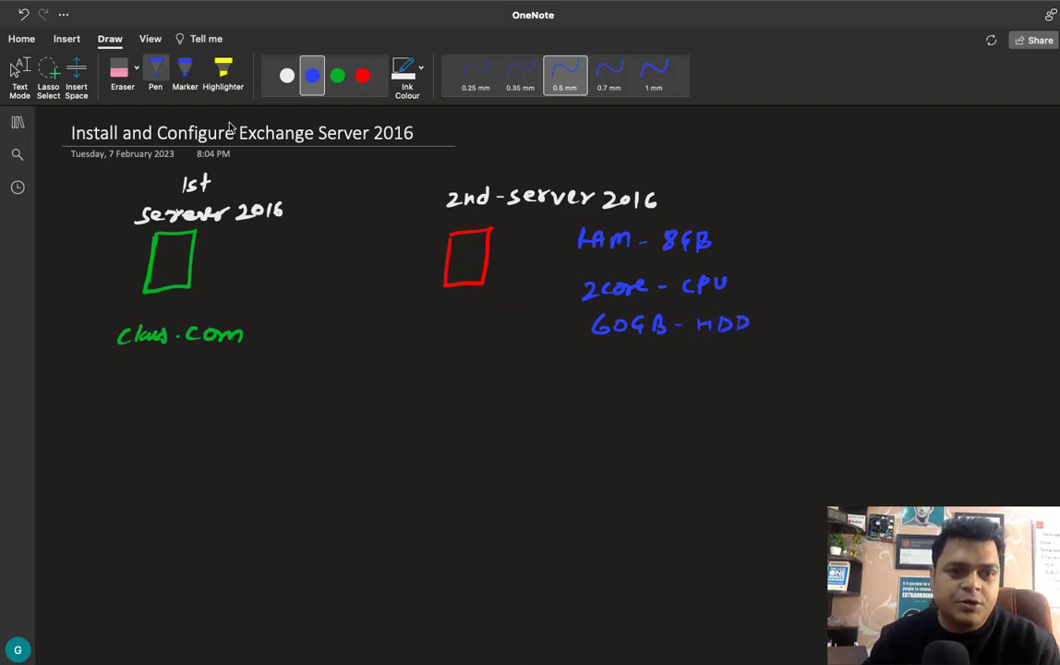
left_click(337, 76)
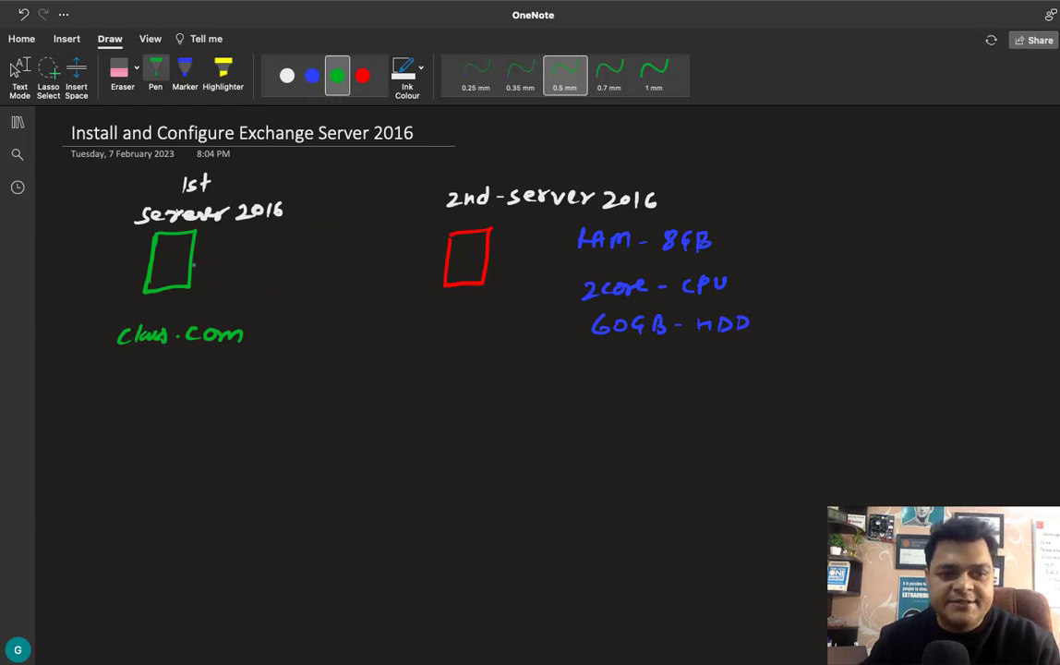
- Draw a green arrow between the server boxes and write 'Member of class.com'
mouse_move(196, 265)
left_mouse_down()
mouse_move(445, 268)
mouse_move(436, 273)
left_mouse_up()
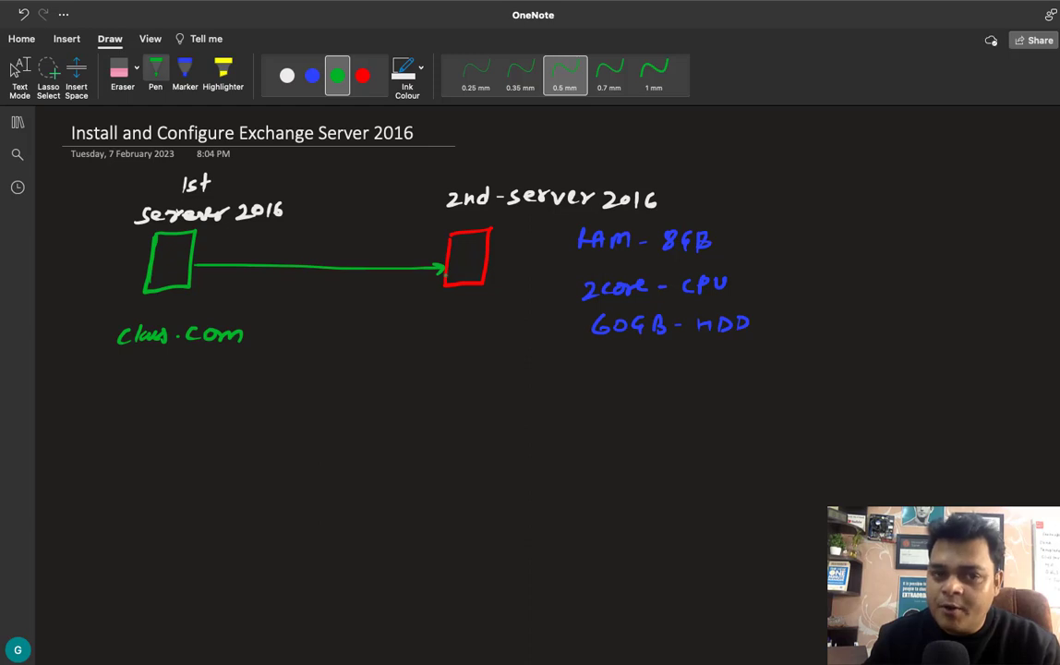
left_click_drag(420, 325, 519, 314)
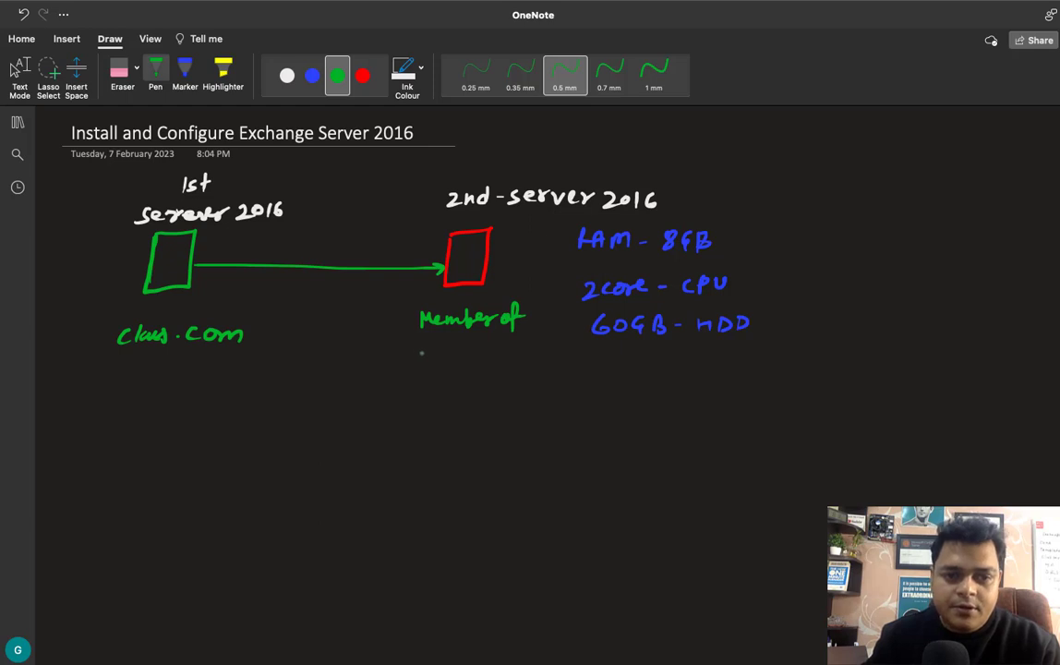
left_click_drag(421, 353, 544, 360)
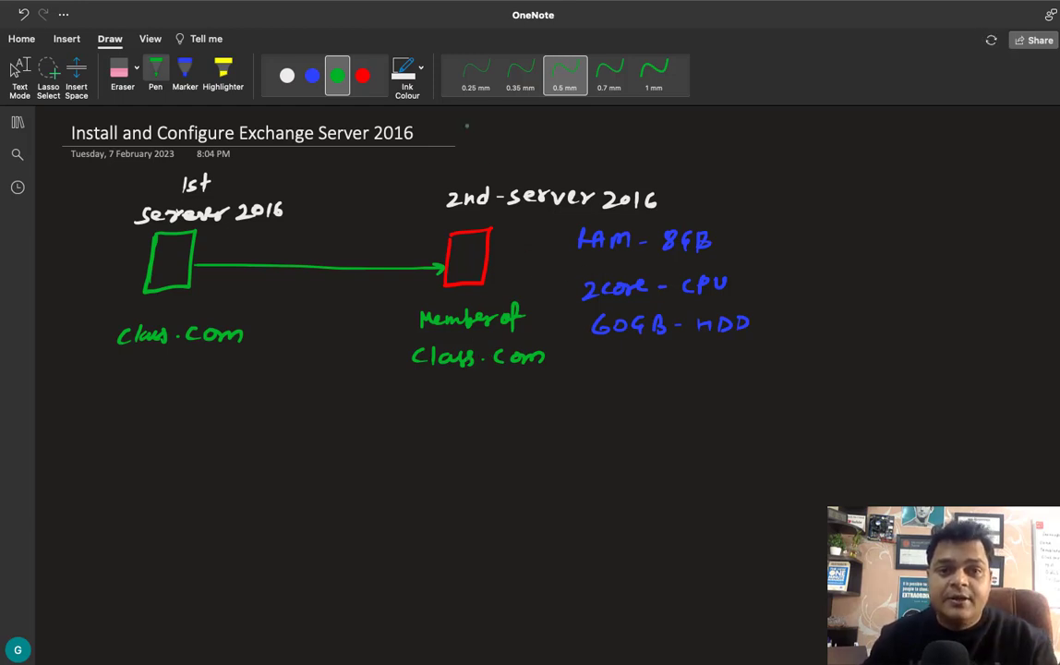
- Bracket the specs in blue under a Hardware heading, and add a red Software heading
left_click(312, 75)
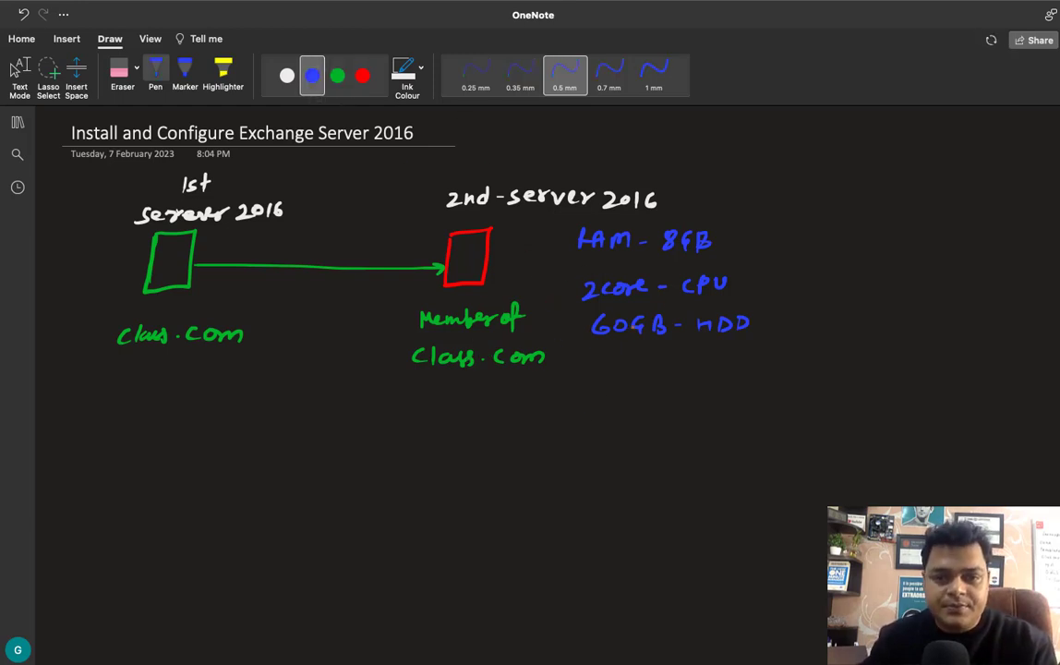
left_click_drag(746, 229, 764, 345)
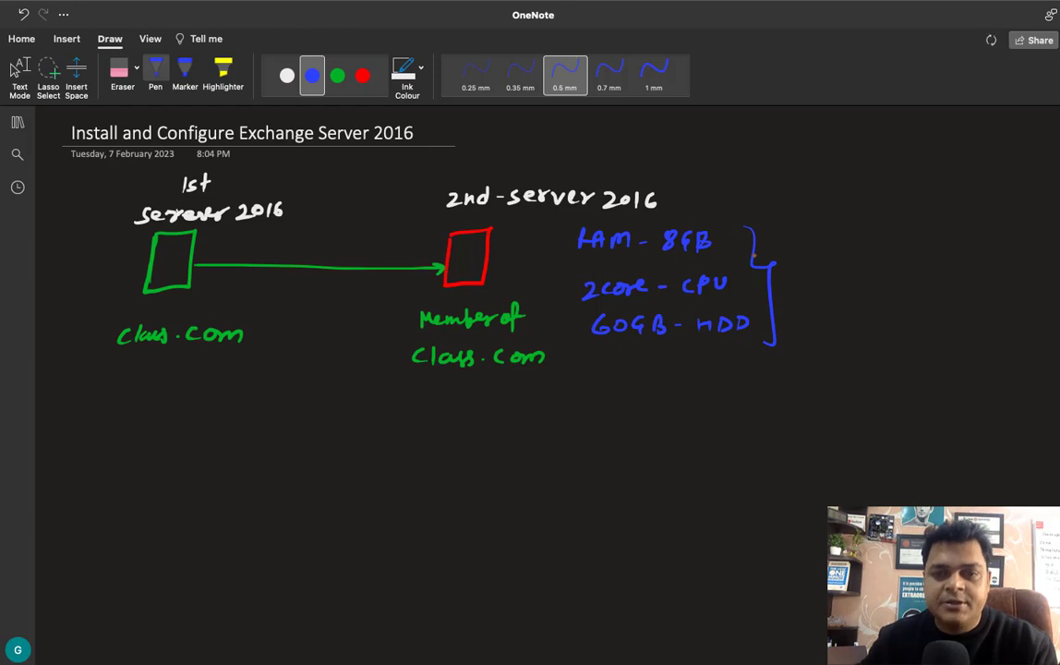
mouse_move(678, 189)
left_mouse_down()
mouse_move(706, 201)
mouse_move(735, 182)
mouse_move(774, 184)
left_mouse_up()
left_click_drag(774, 189, 789, 180)
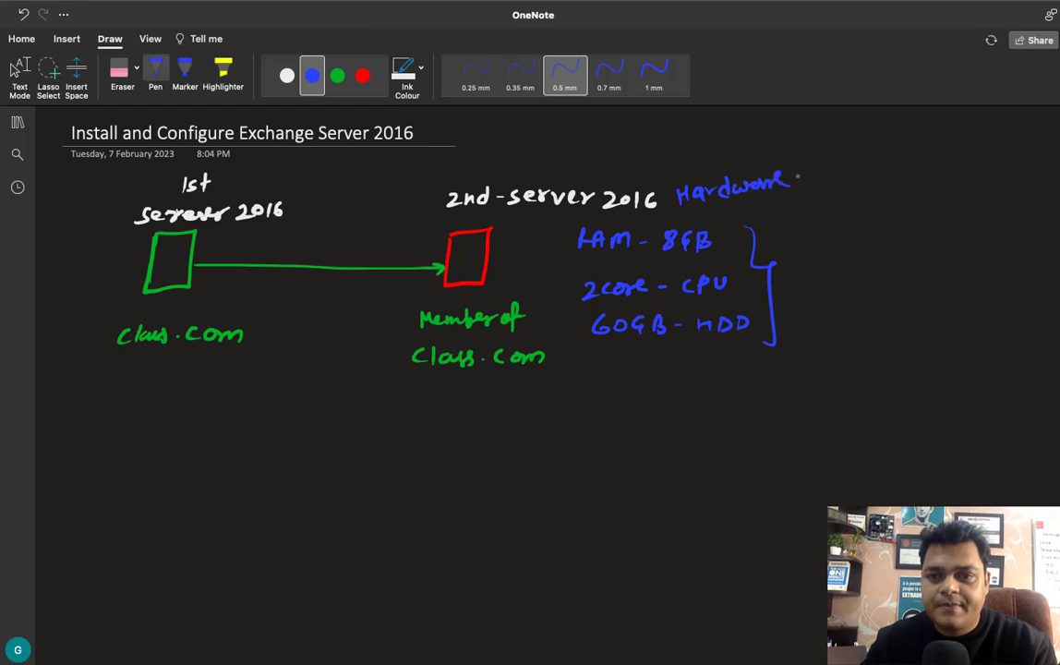
left_click(361, 76)
mouse_move(883, 179)
left_mouse_down()
mouse_move(873, 195)
mouse_move(914, 172)
mouse_move(925, 191)
mouse_move(940, 176)
mouse_move(958, 185)
mouse_move(977, 174)
left_mouse_up()
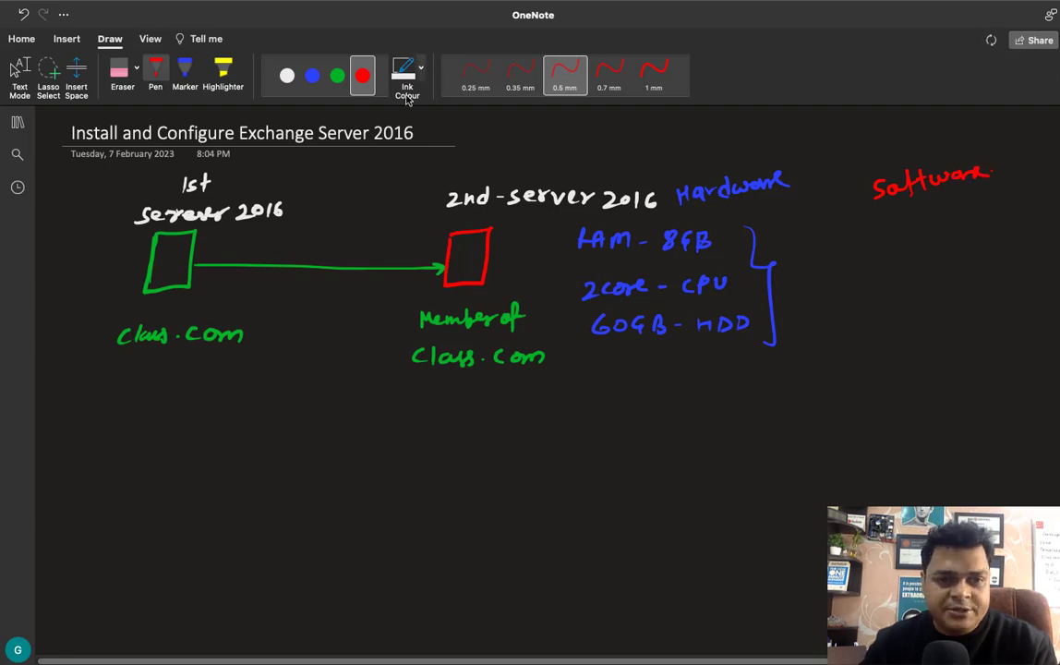
- In white ink, write software items 1. Install IIS and 2. .Net framework 4.3
left_click(287, 76)
mouse_move(830, 237)
left_mouse_down()
mouse_move(830, 248)
mouse_move(864, 247)
mouse_move(895, 230)
mouse_move(901, 242)
mouse_move(978, 248)
mouse_move(985, 232)
mouse_move(985, 248)
left_mouse_up()
left_click_drag(1007, 231, 994, 247)
left_click(1016, 242)
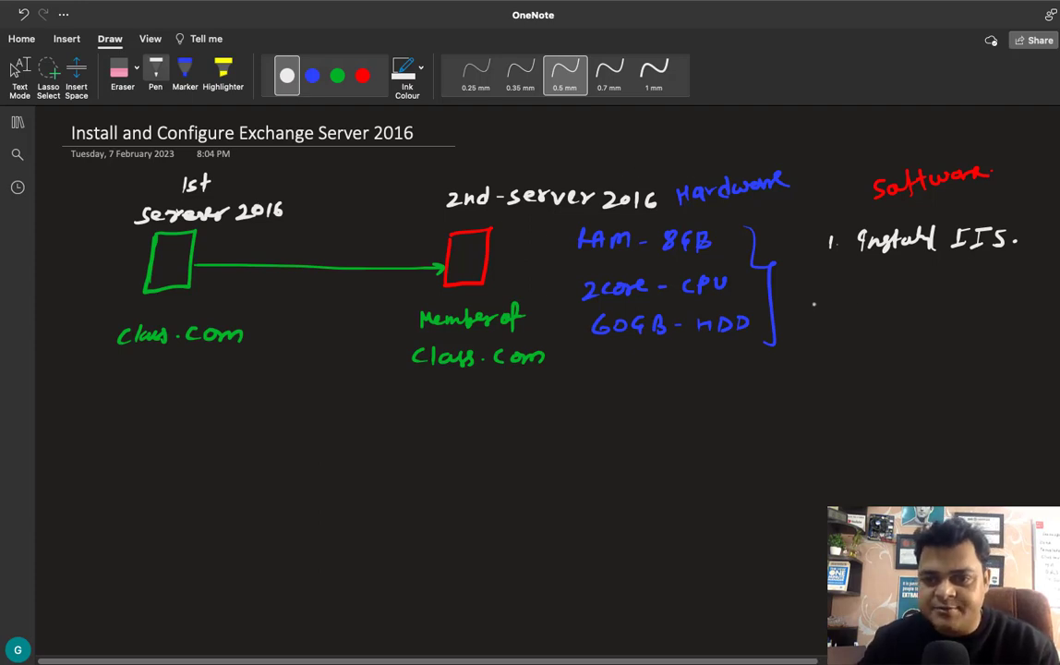
left_click_drag(820, 289, 837, 302)
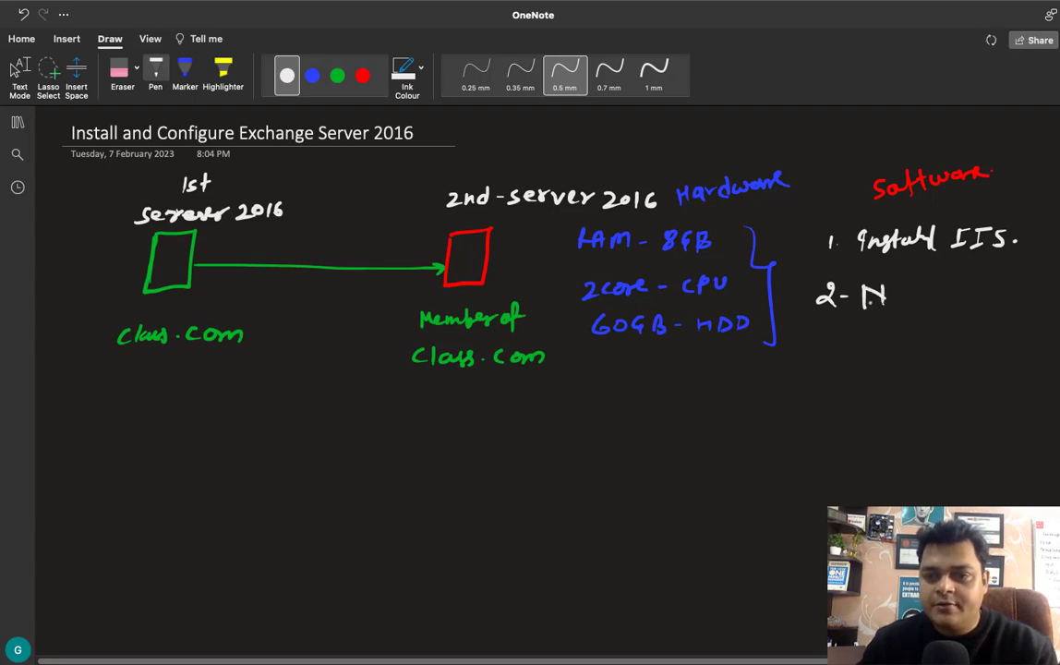
left_click_drag(889, 295, 898, 303)
left_click_drag(903, 286, 905, 305)
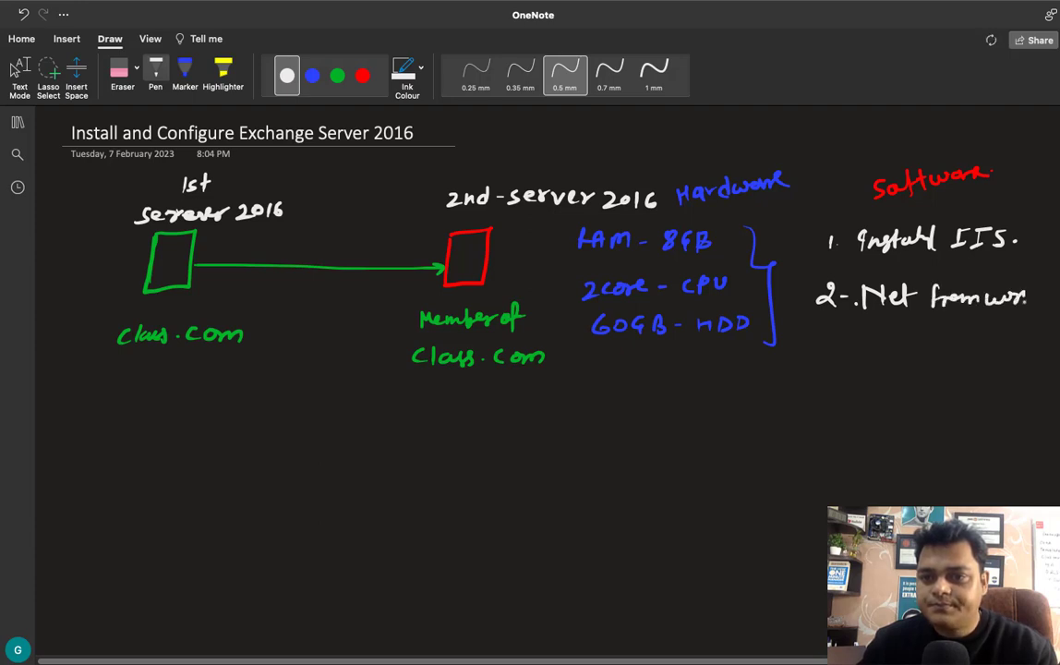
left_click_drag(1026, 297, 1046, 309)
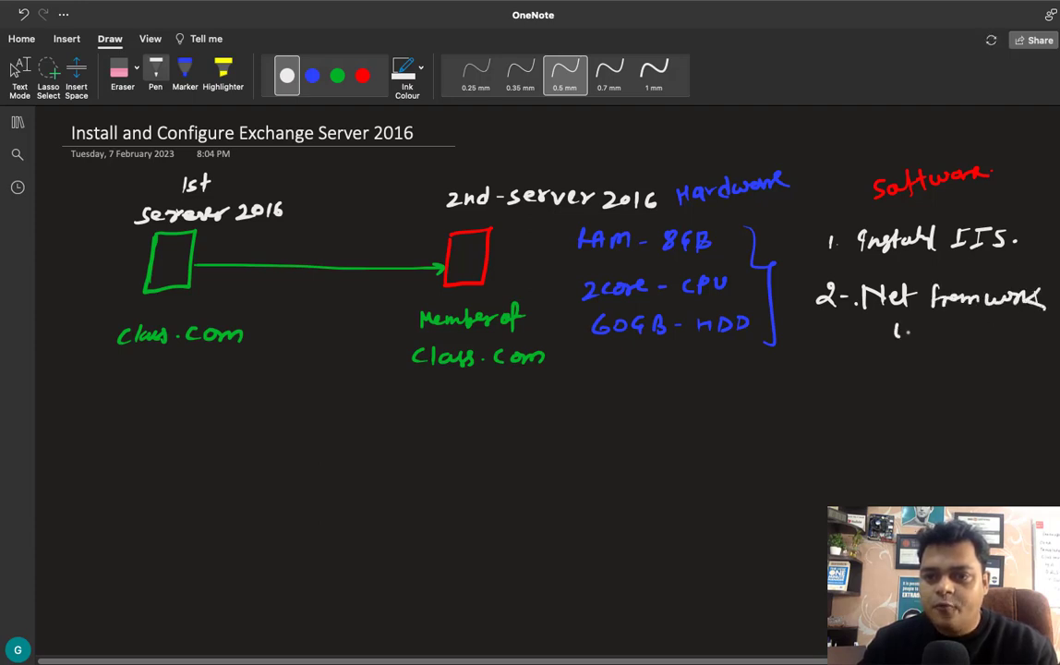
left_click_drag(932, 324, 934, 337)
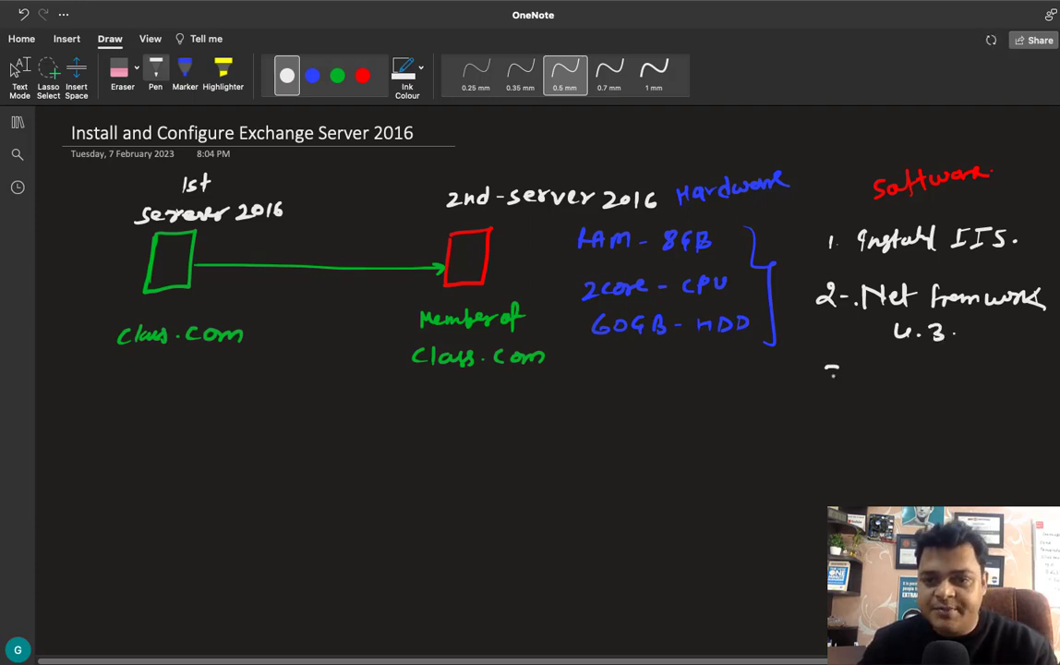
- Add items 3. C++ install and 4. ISO image, then switch to the VM desktop
left_click_drag(833, 376, 829, 383)
left_click_drag(848, 376, 902, 388)
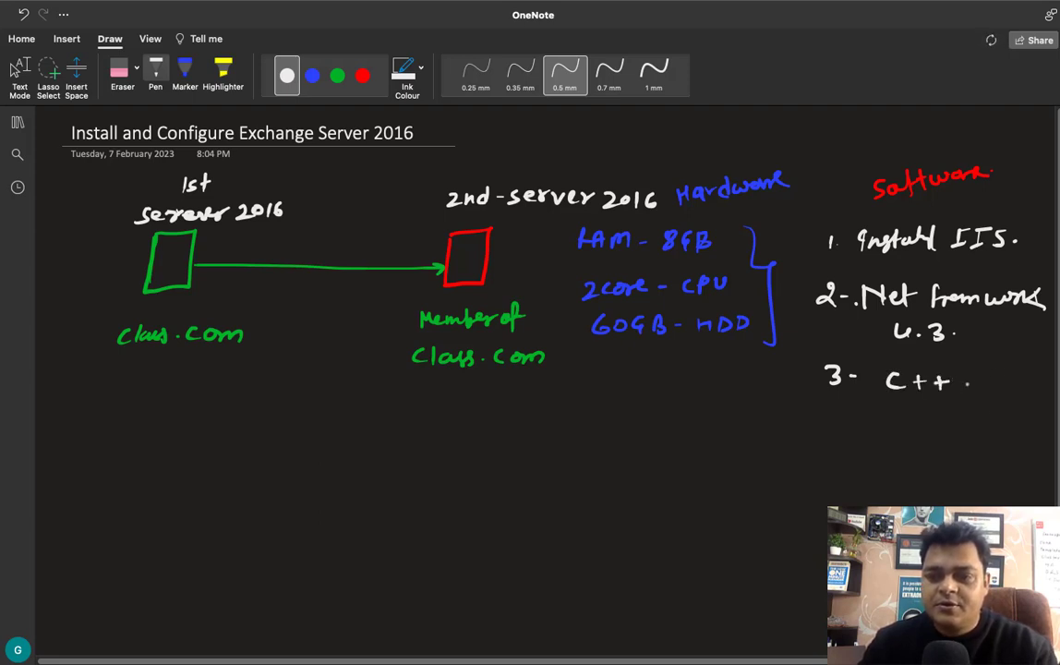
mouse_move(975, 378)
left_mouse_down()
mouse_move(970, 391)
mouse_move(1033, 391)
left_mouse_up()
left_click_drag(1043, 369, 1042, 391)
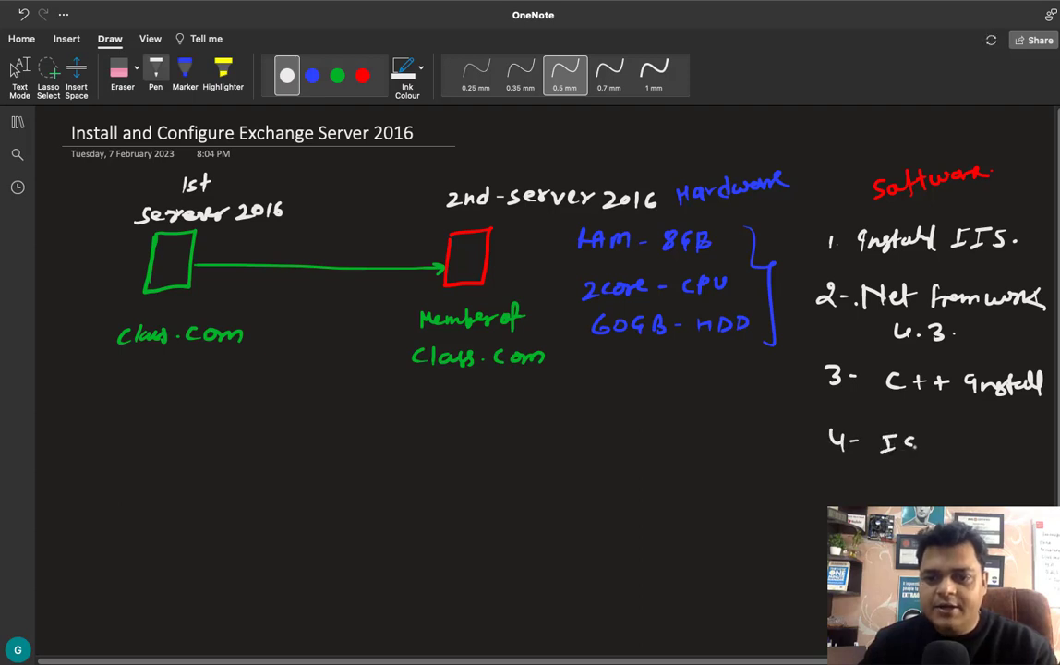
mouse_move(909, 441)
left_mouse_down()
mouse_move(898, 453)
mouse_move(927, 437)
mouse_move(993, 453)
mouse_move(997, 488)
mouse_move(1025, 445)
left_mouse_up()
left_click(946, 445)
left_click(885, 484)
left_click_drag(889, 483, 884, 485)
left_click_drag(901, 474, 903, 493)
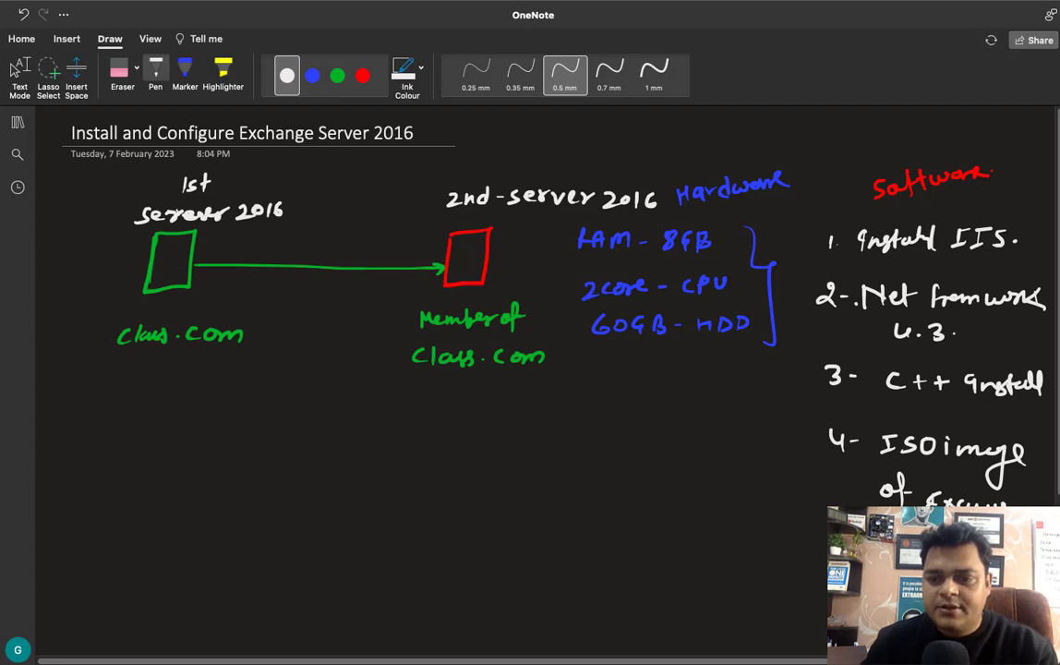
left_click(15, 70)
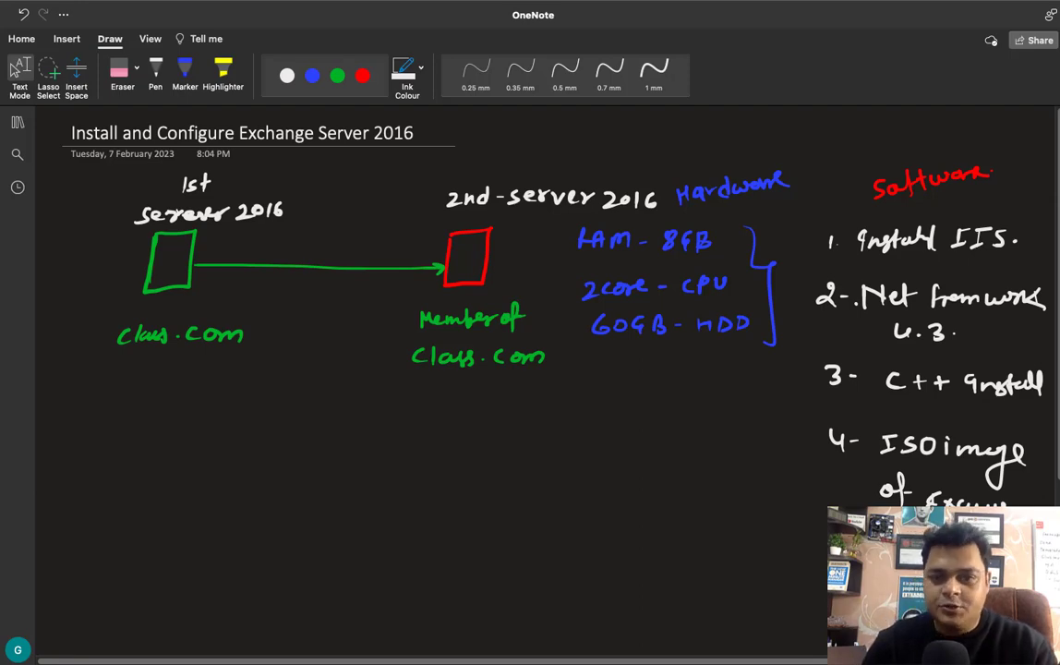
key("ctrl+Right")
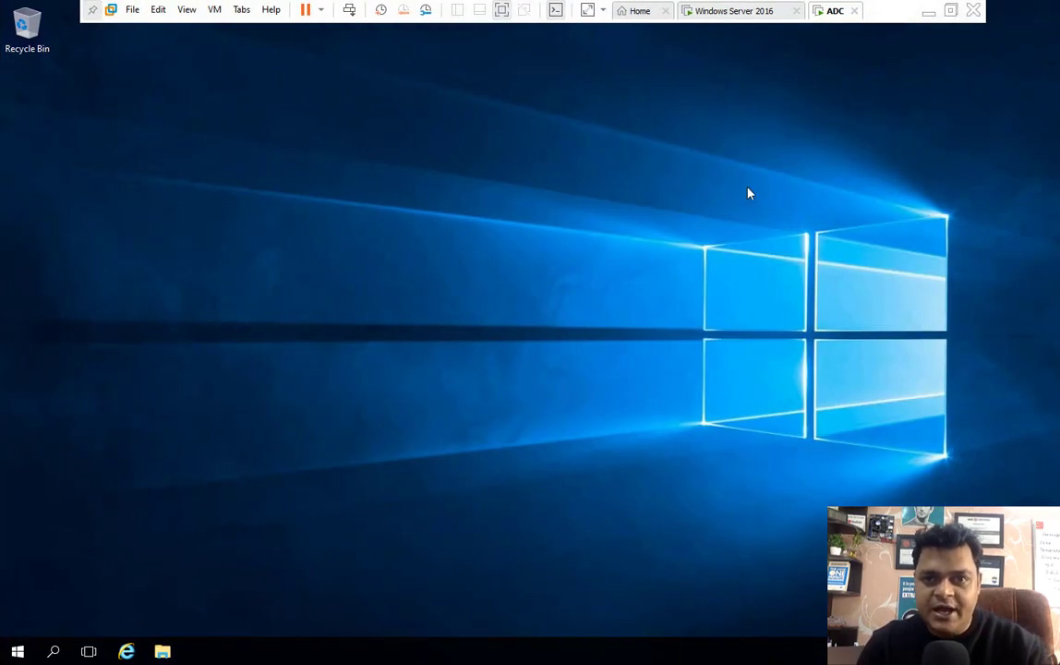
- On the Windows Server 2016 VM, review the class.com Users container, then return to ADC
left_click(749, 17)
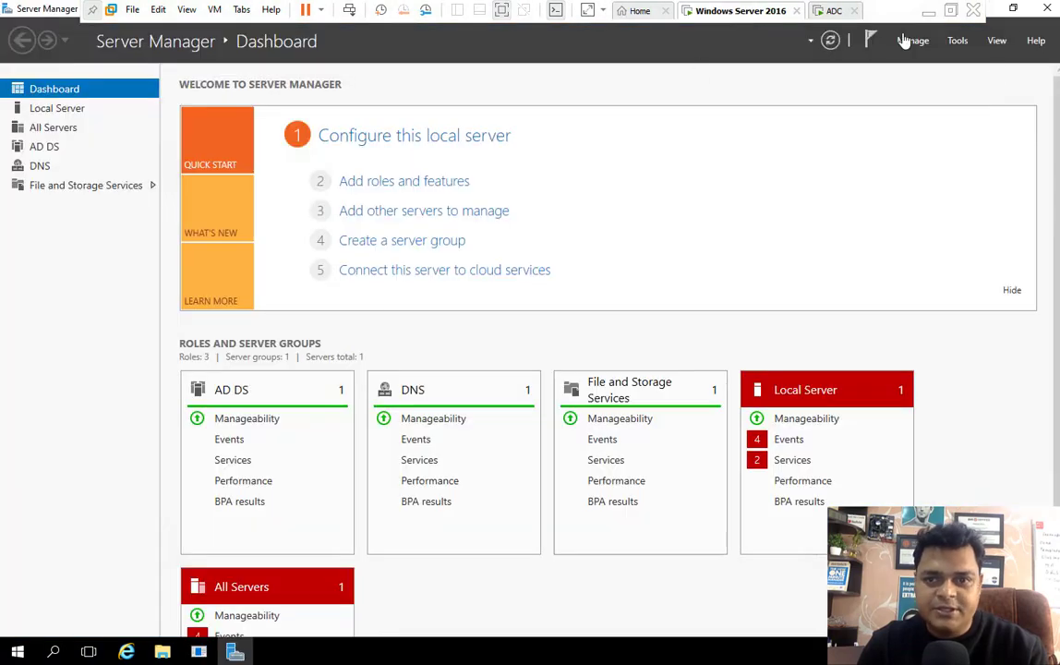
left_click(957, 42)
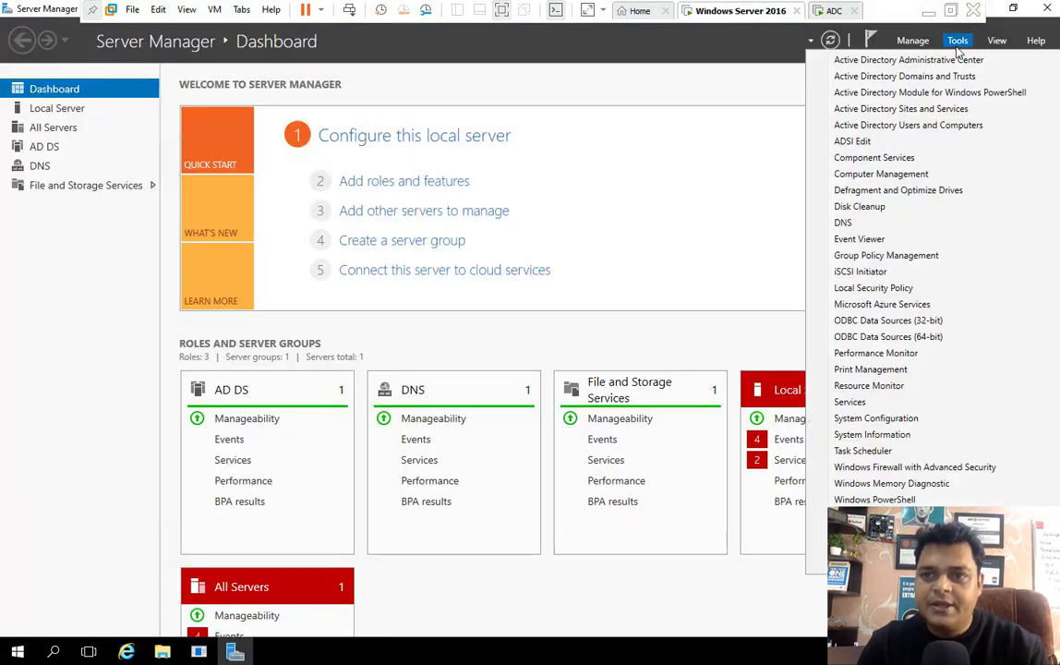
left_click(914, 127)
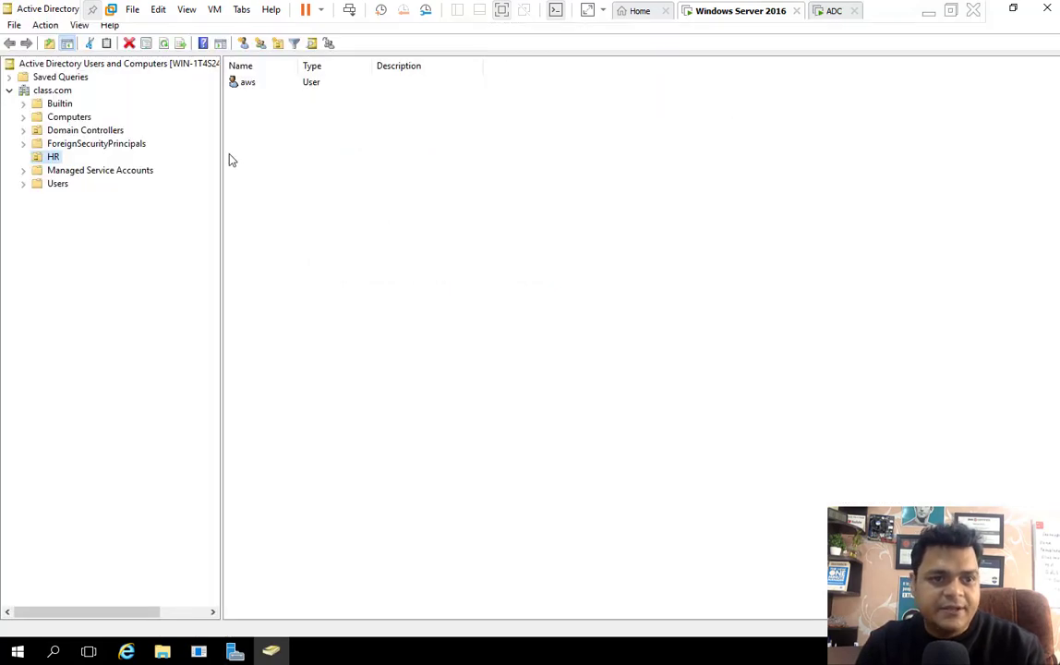
left_click(58, 172)
left_click(57, 183)
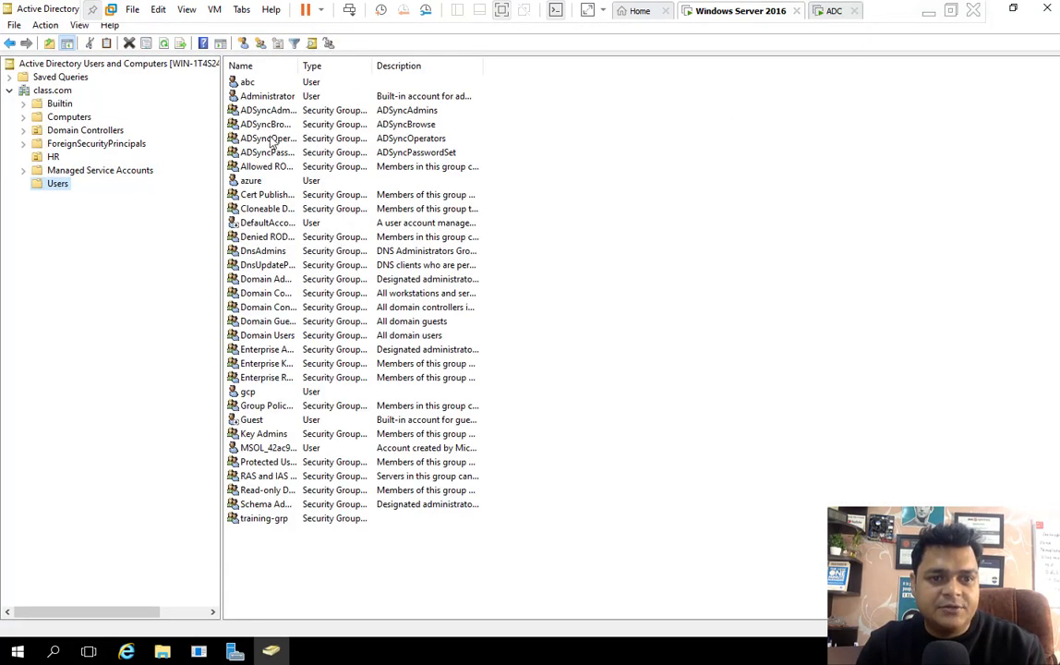
left_click(246, 81)
left_click(242, 392)
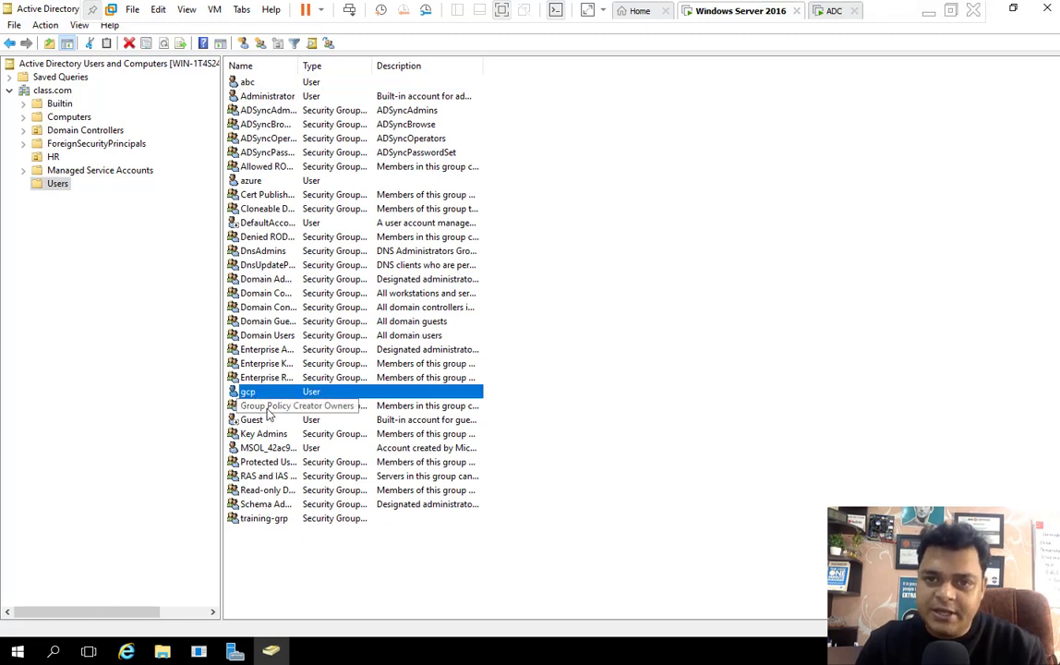
left_click(818, 11)
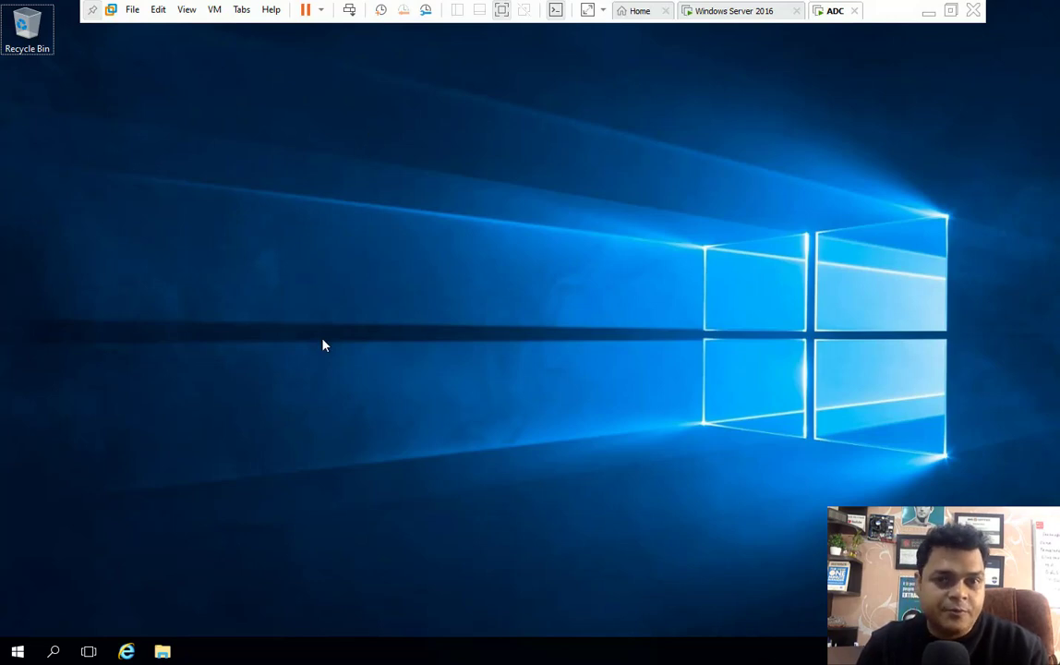
- Launch Server Manager and run the Add Roles and Features wizard to the server roles page
right_click(315, 254)
left_click(359, 291)
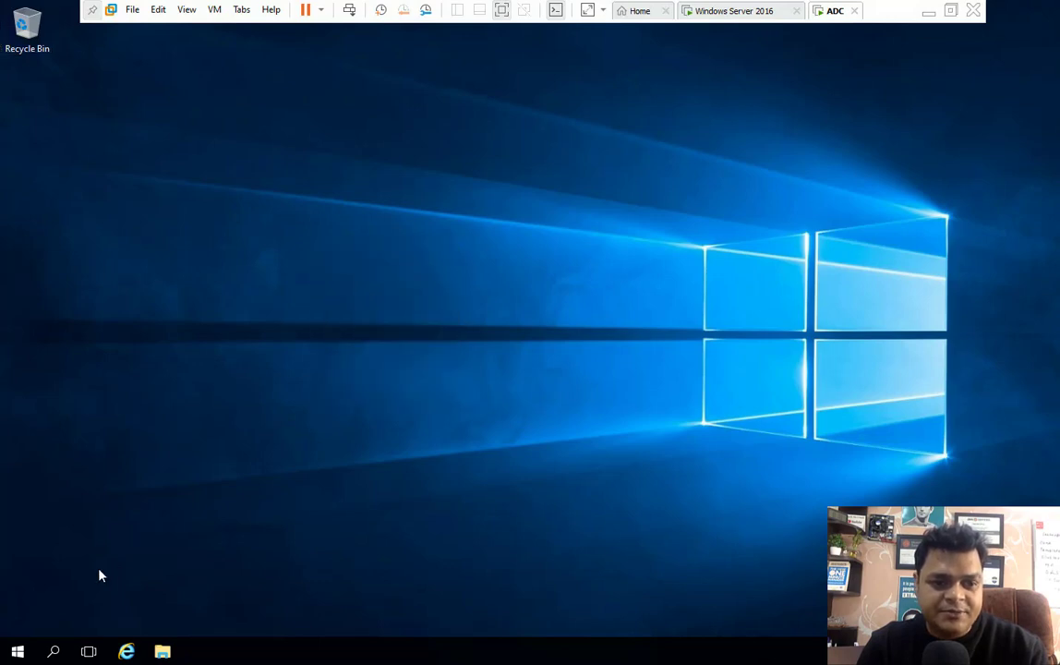
right_click(31, 647)
left_click(17, 649)
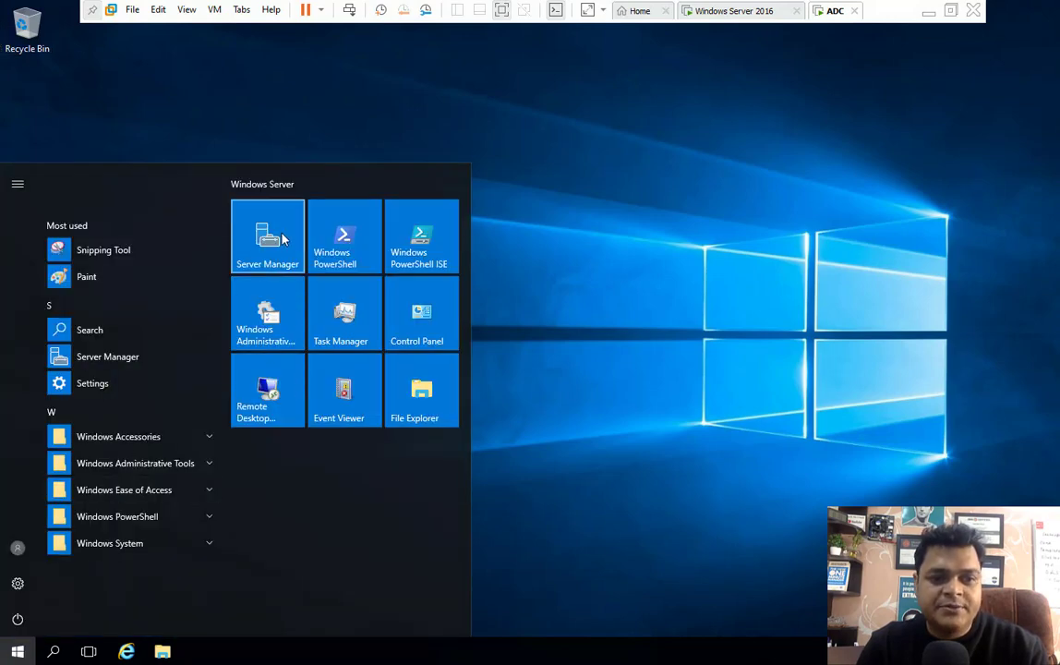
left_click(277, 238)
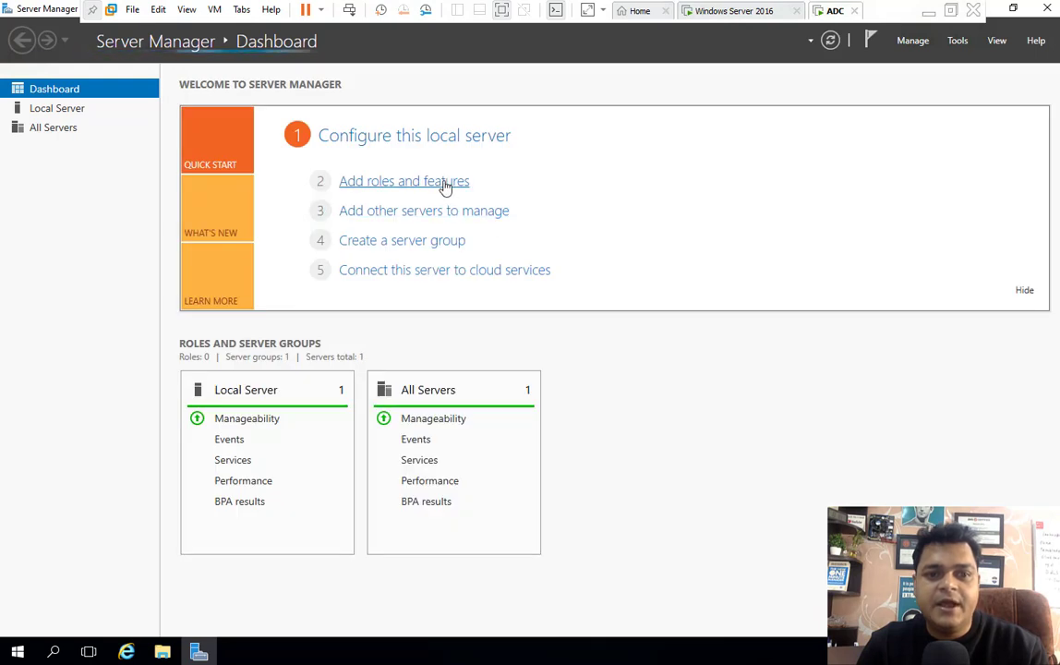
left_click(445, 185)
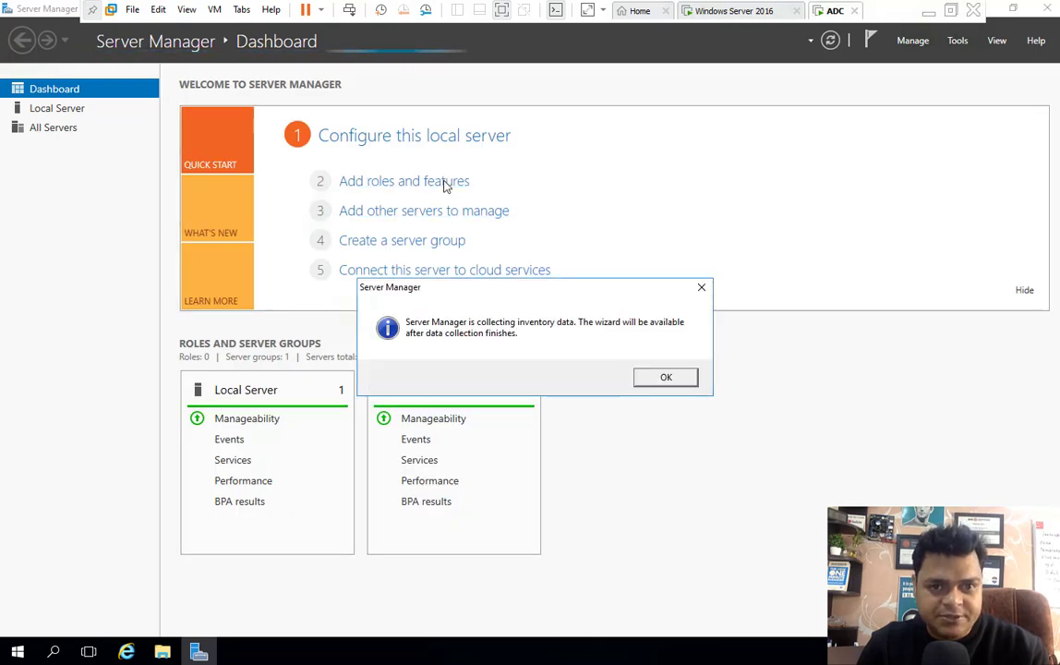
left_click(672, 378)
left_click(430, 182)
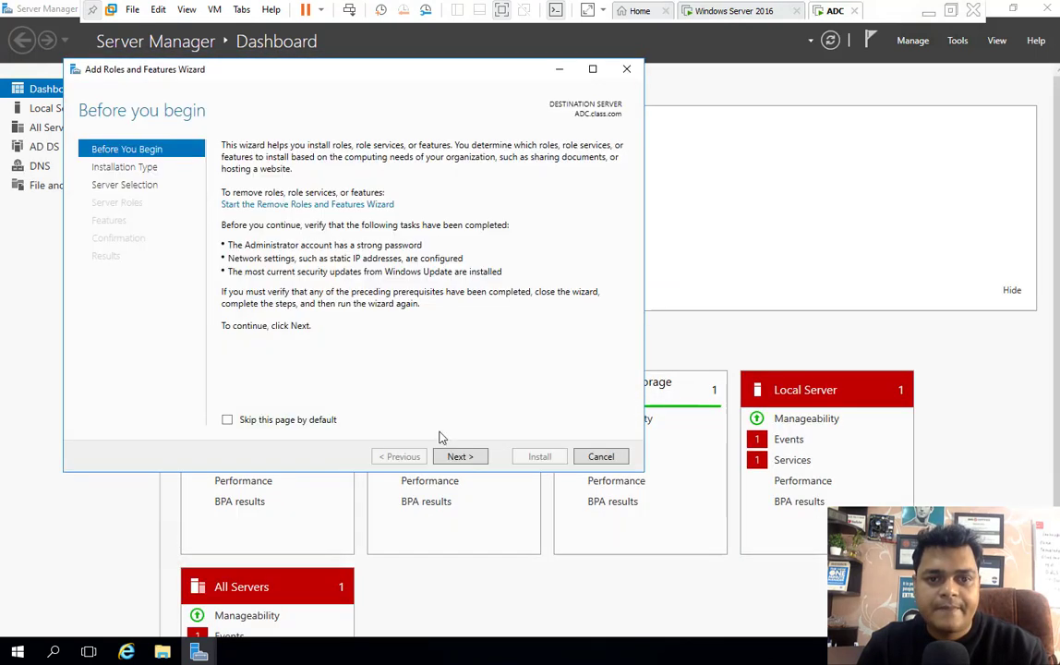
left_click(456, 459)
left_click(457, 459)
left_click(455, 461)
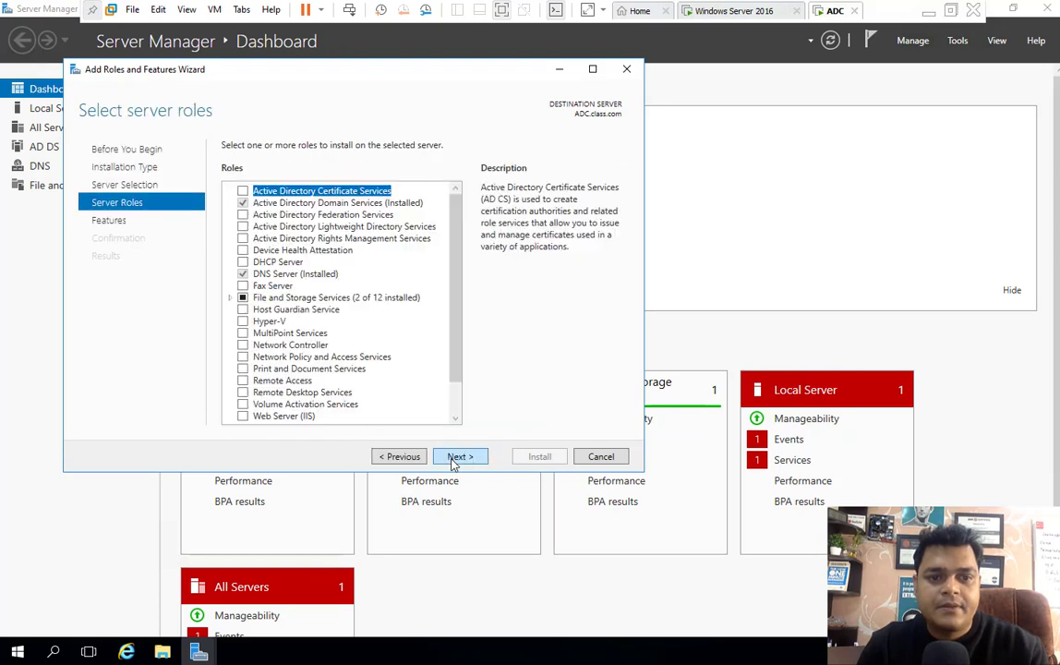
- Select the Web Server (IIS) role along with its required features
scroll(277, 320, "down", 1)
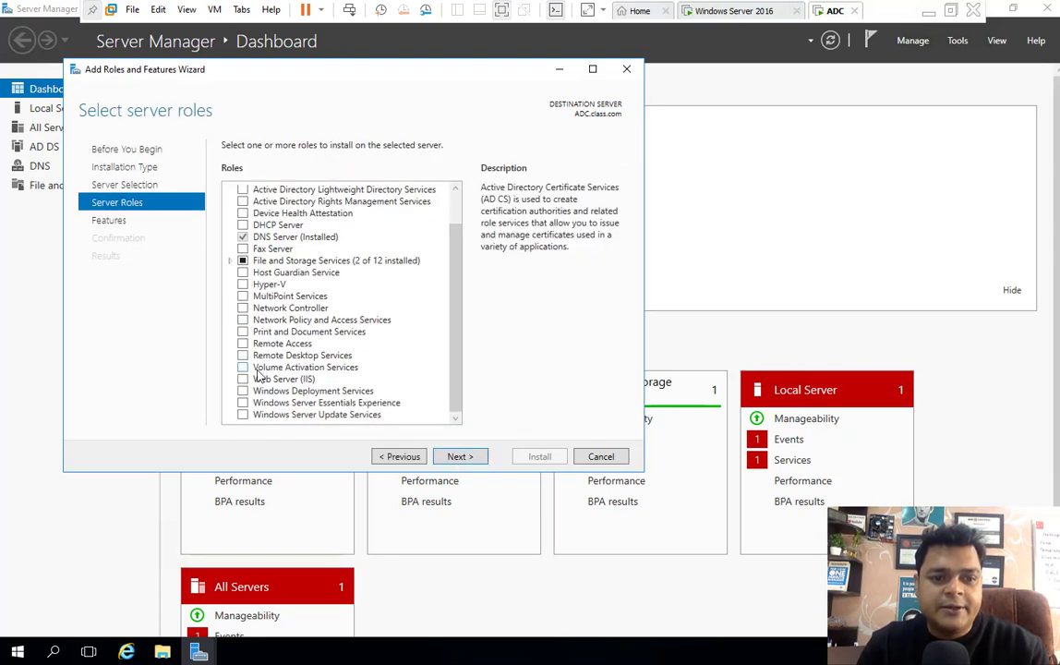
left_click(243, 378)
left_click(397, 388)
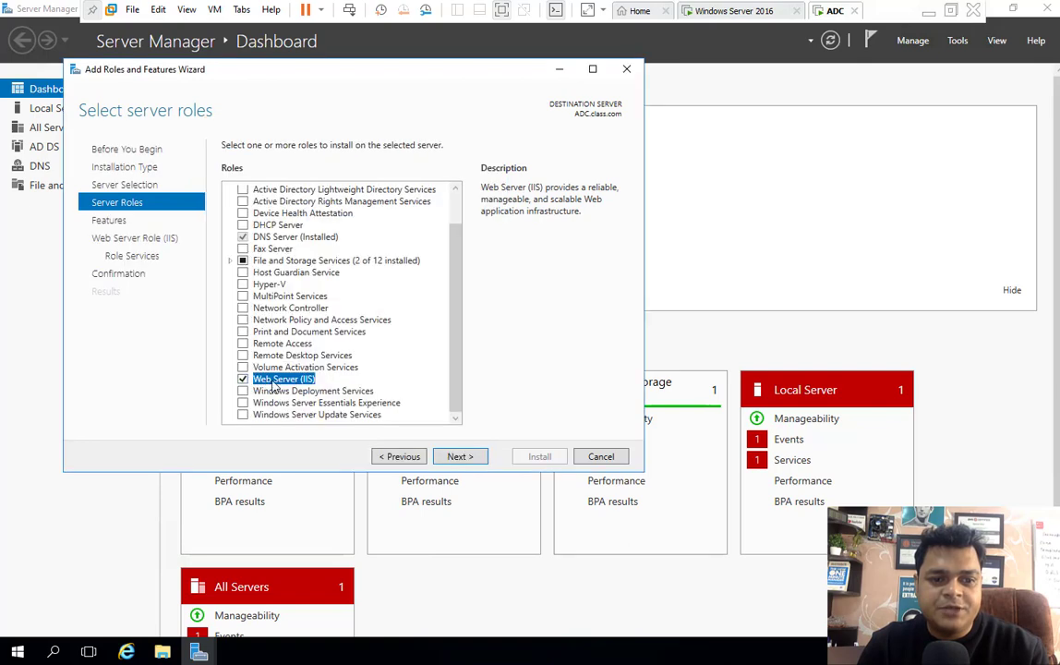
left_click(456, 458)
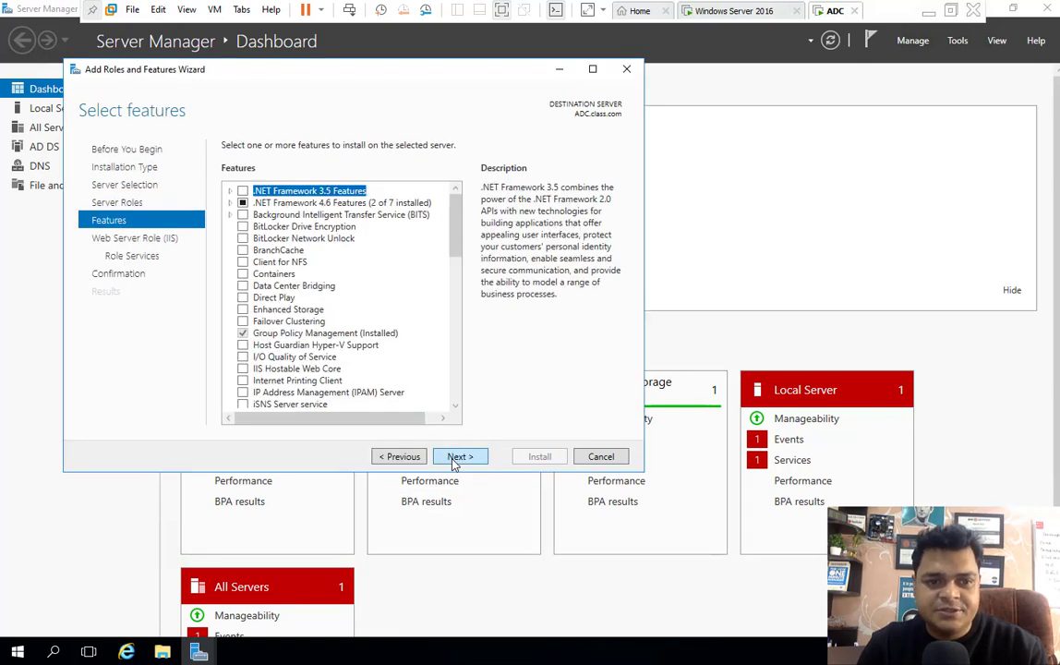
- Select the .NET Framework 3.5 Features and ASP.NET 4.6 features
scroll(388, 348, "down", 11)
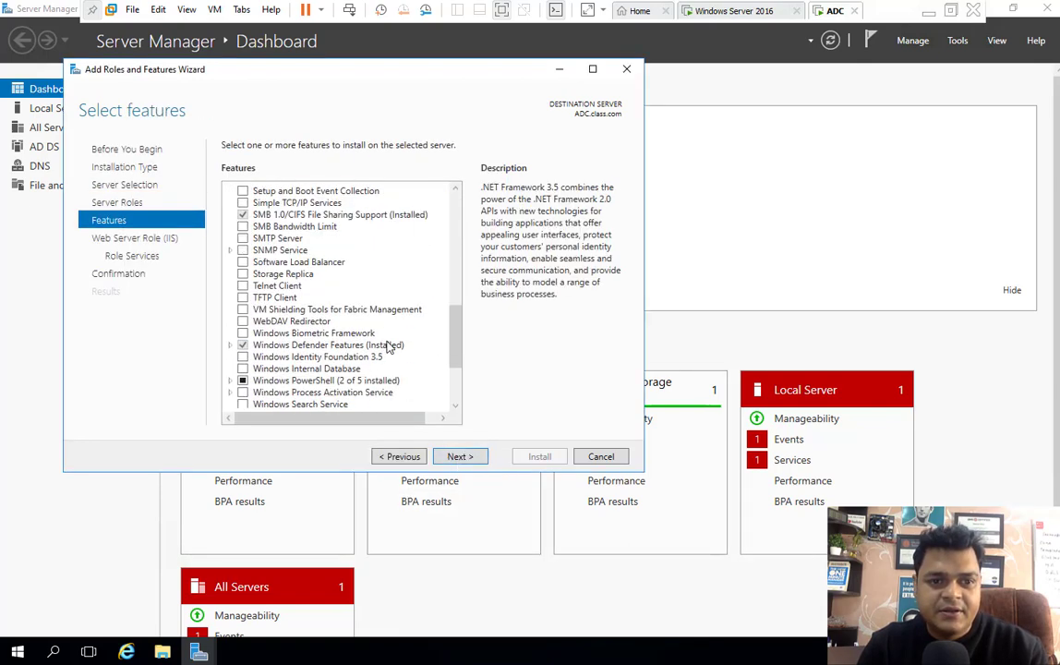
scroll(388, 348, "up", 11)
left_click(242, 191)
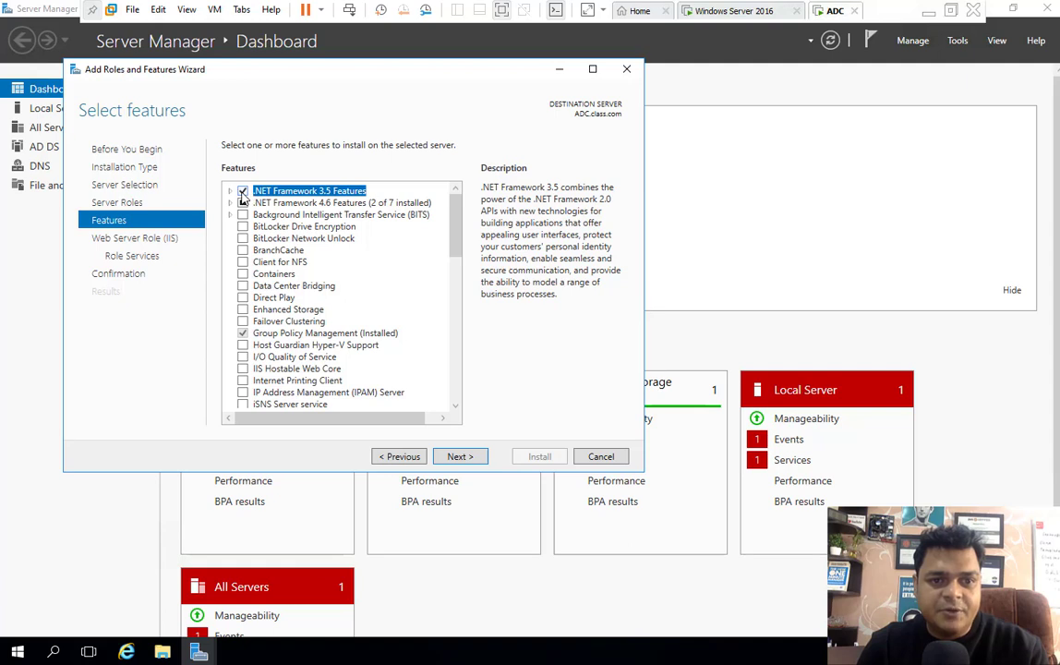
left_click(231, 203)
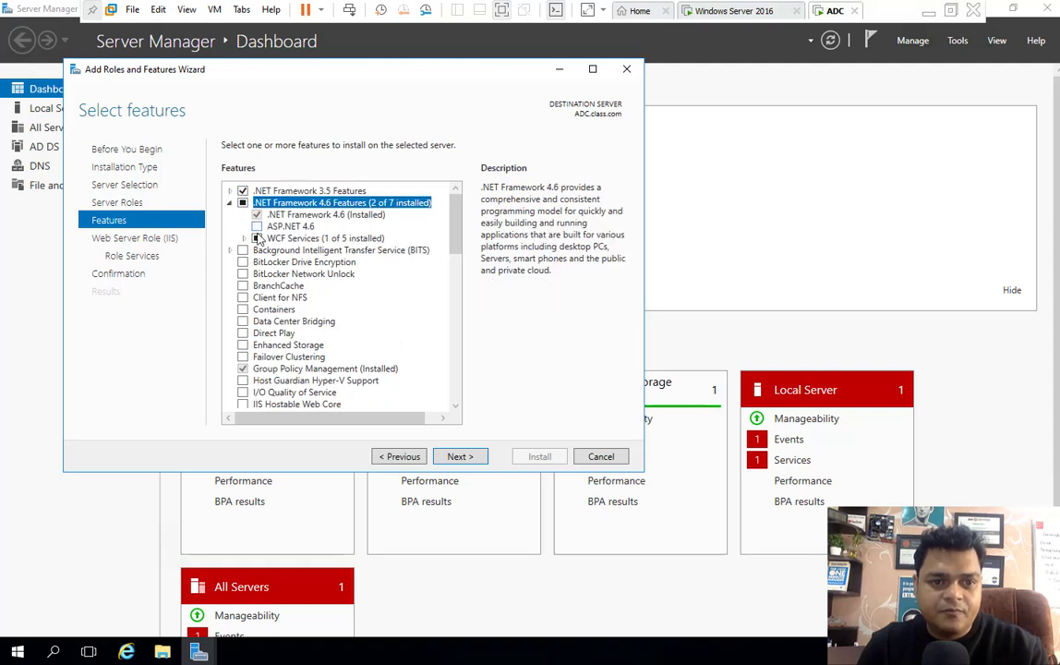
left_click(257, 227)
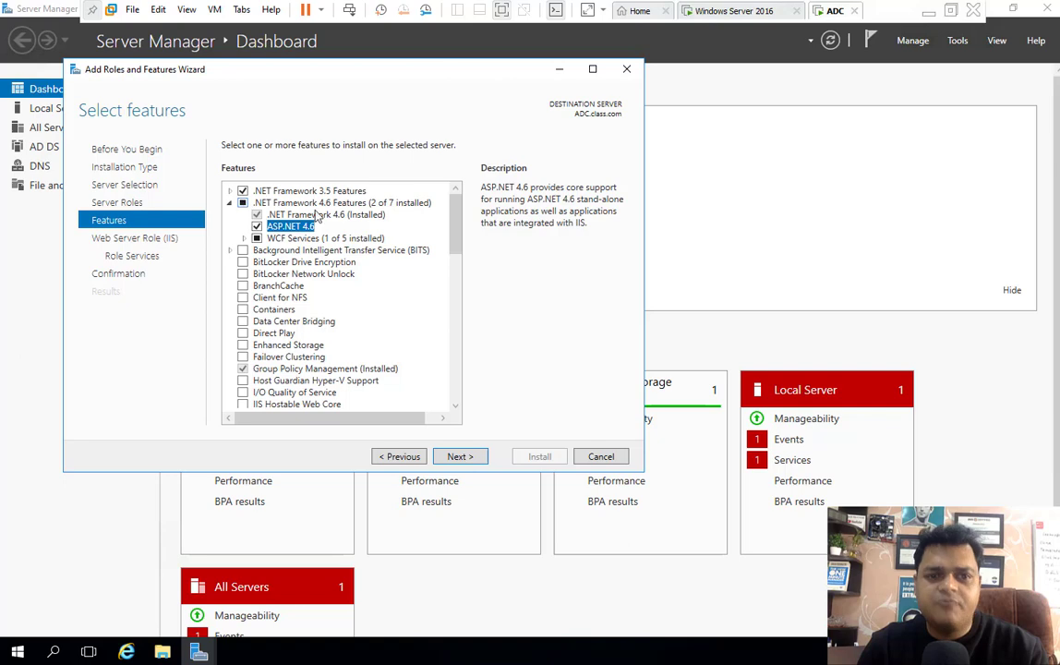
left_click(241, 191)
scroll(254, 306, "down", 15)
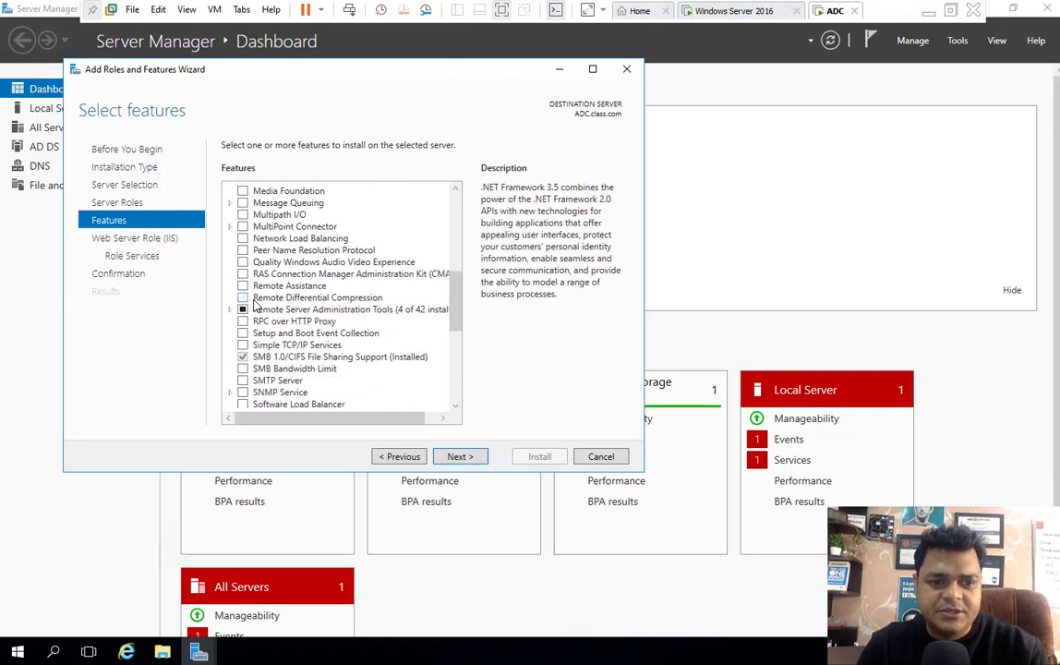
left_click(462, 458)
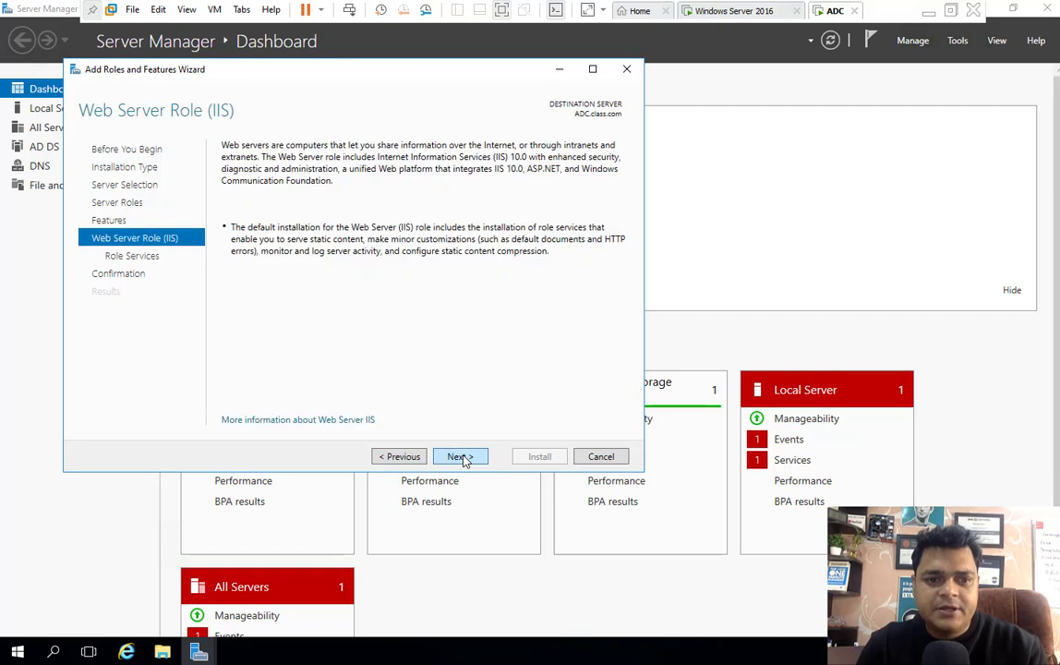
- Add HTTP Redirection, WebDAV Publishing, the extra logging options, Tracing and Dynamic Content Compression
left_click(462, 459)
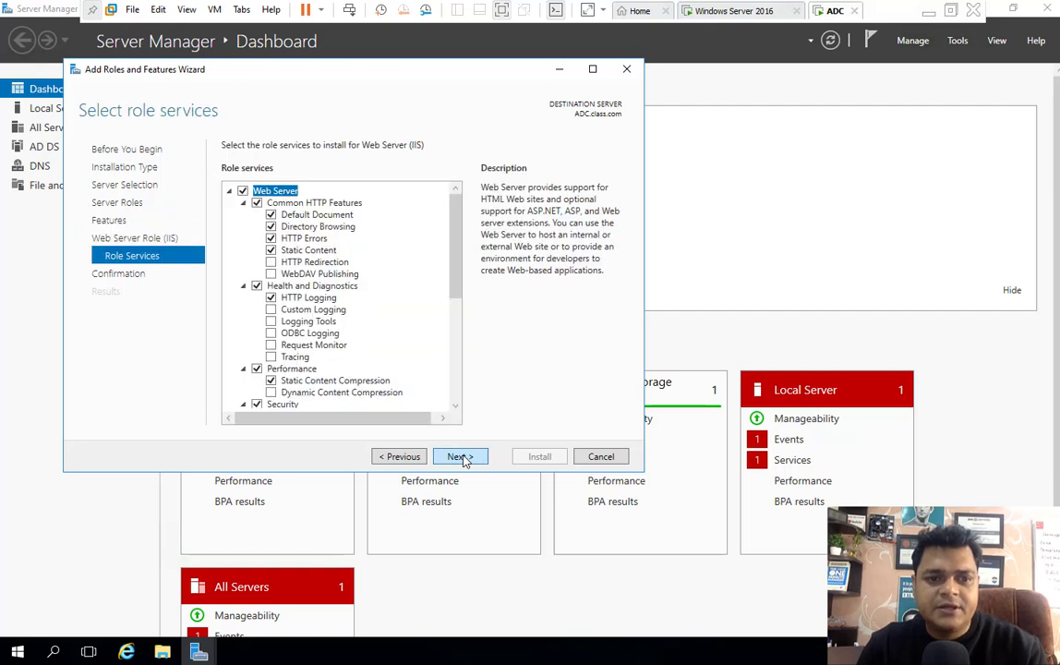
left_click(277, 263)
left_click(270, 274)
left_click(271, 309)
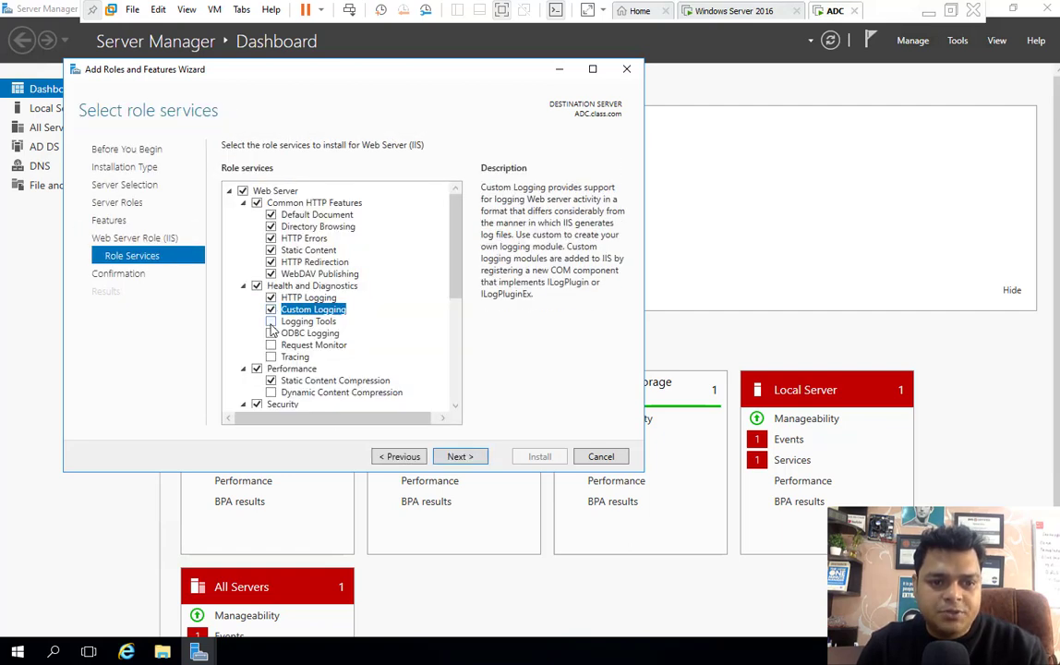
left_click(270, 321)
left_click(270, 333)
left_click(270, 345)
left_click(272, 365)
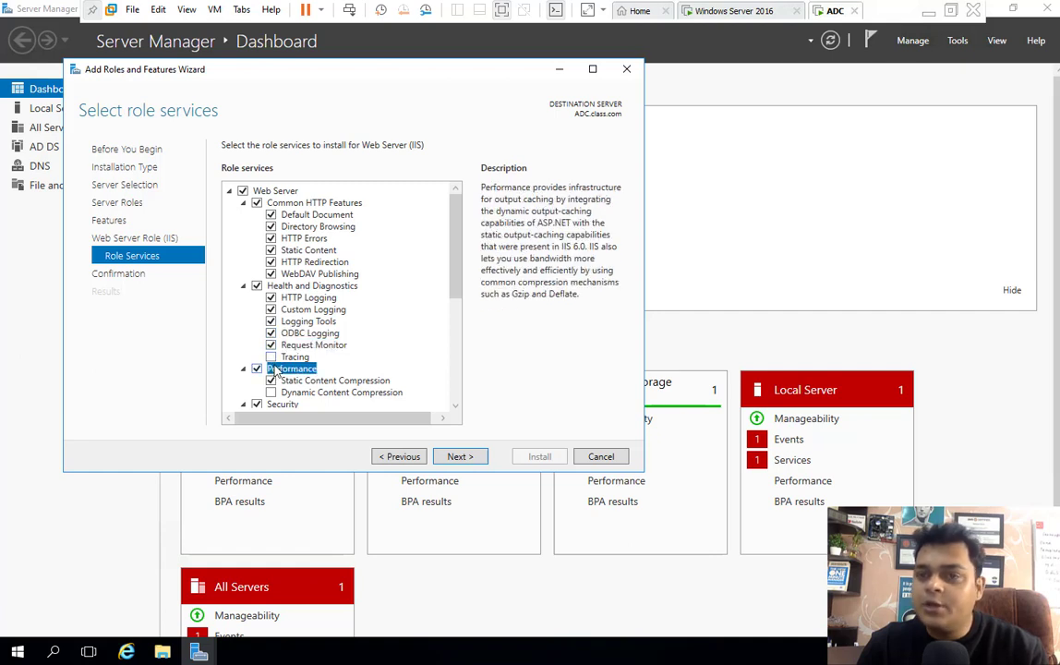
left_click(270, 356)
left_click(270, 393)
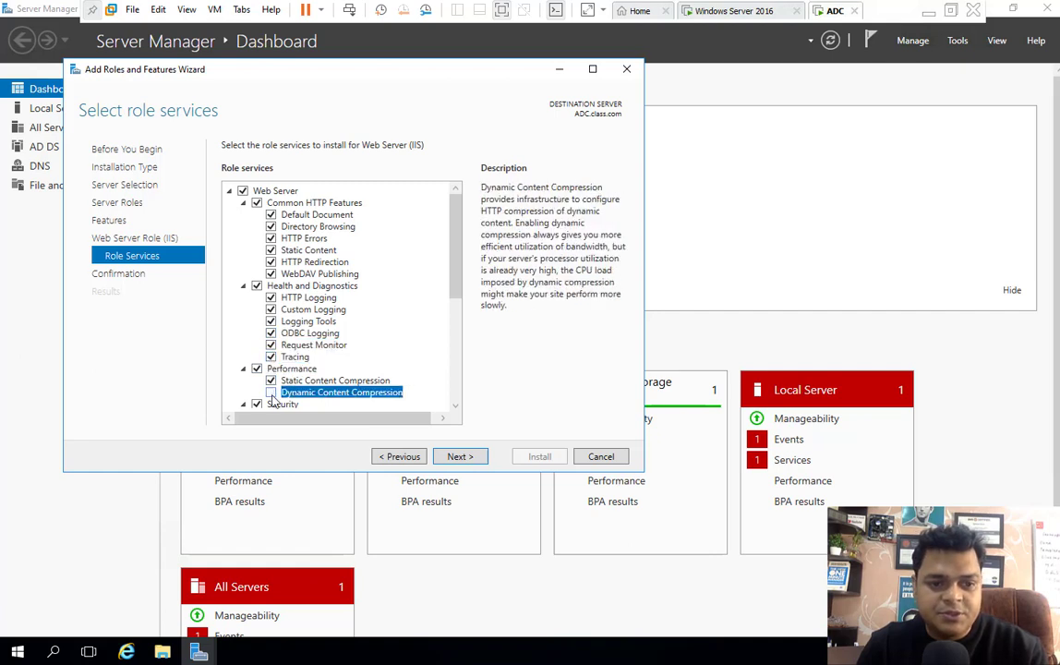
scroll(305, 295, "down", 2)
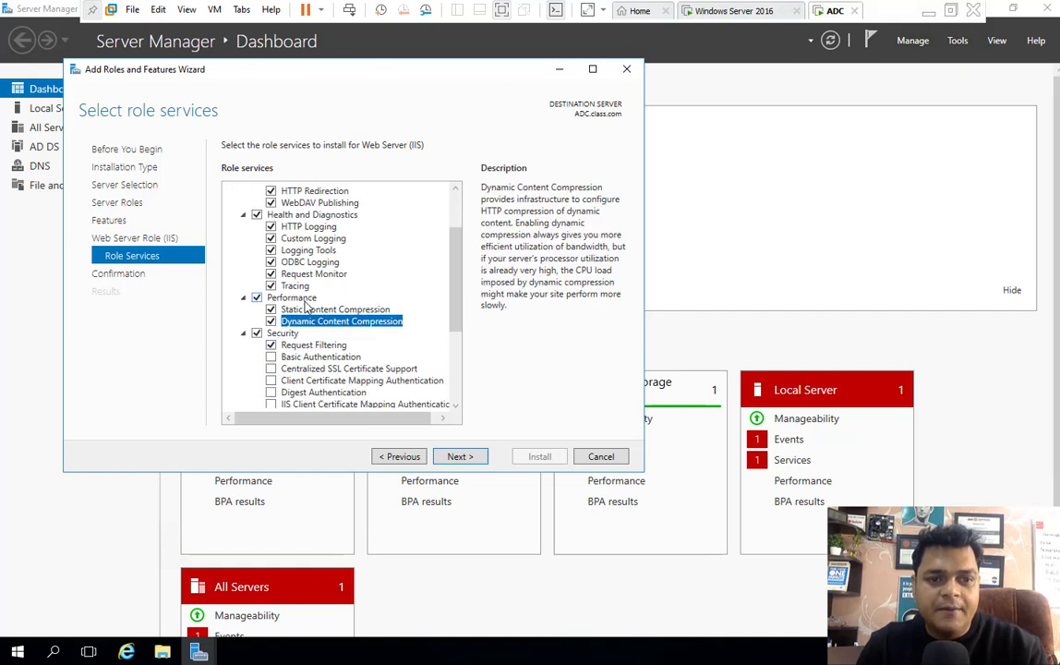
scroll(309, 265, "up", 1)
scroll(289, 205, "up", 1)
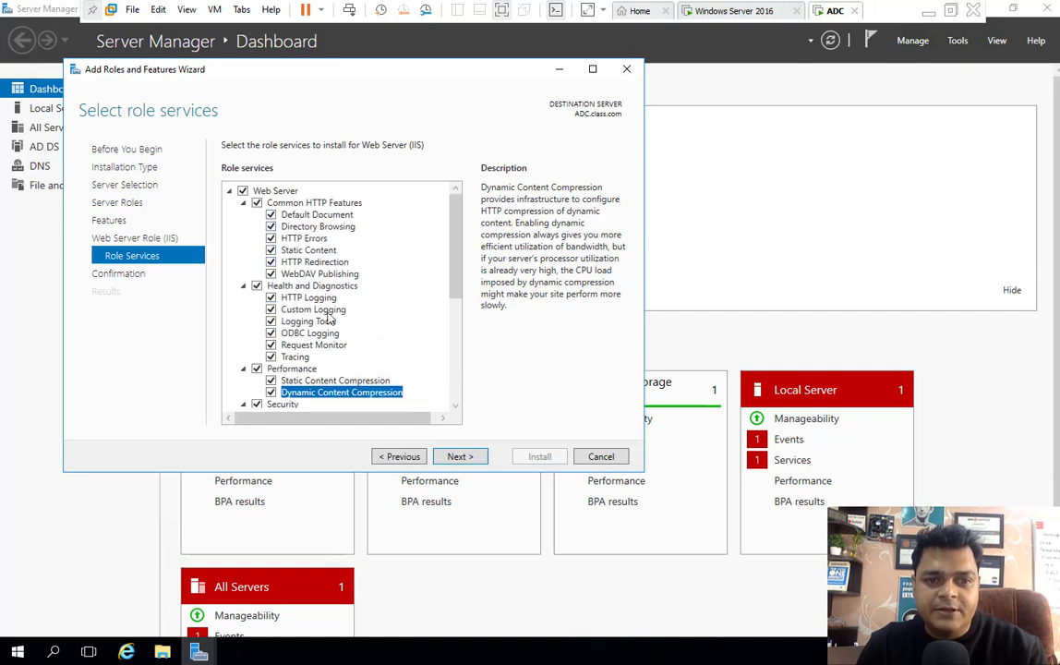
scroll(351, 370, "down", 4)
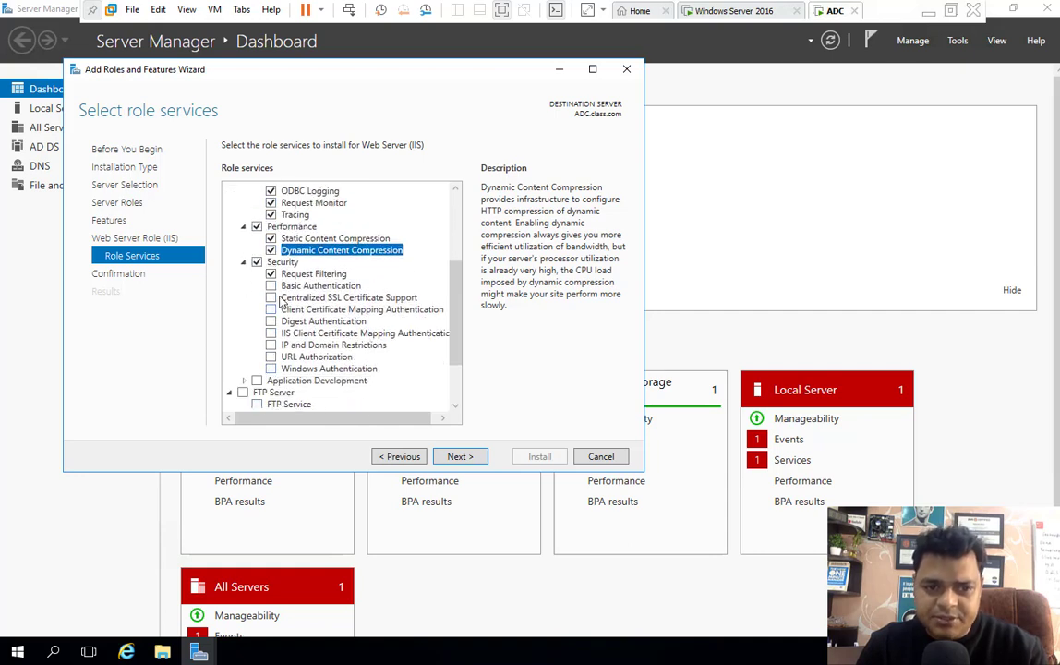
- Tick every Security role service, including Basic, Digest and Windows Authentication and URL Authorization
left_click(271, 286)
left_click(270, 298)
left_click(271, 321)
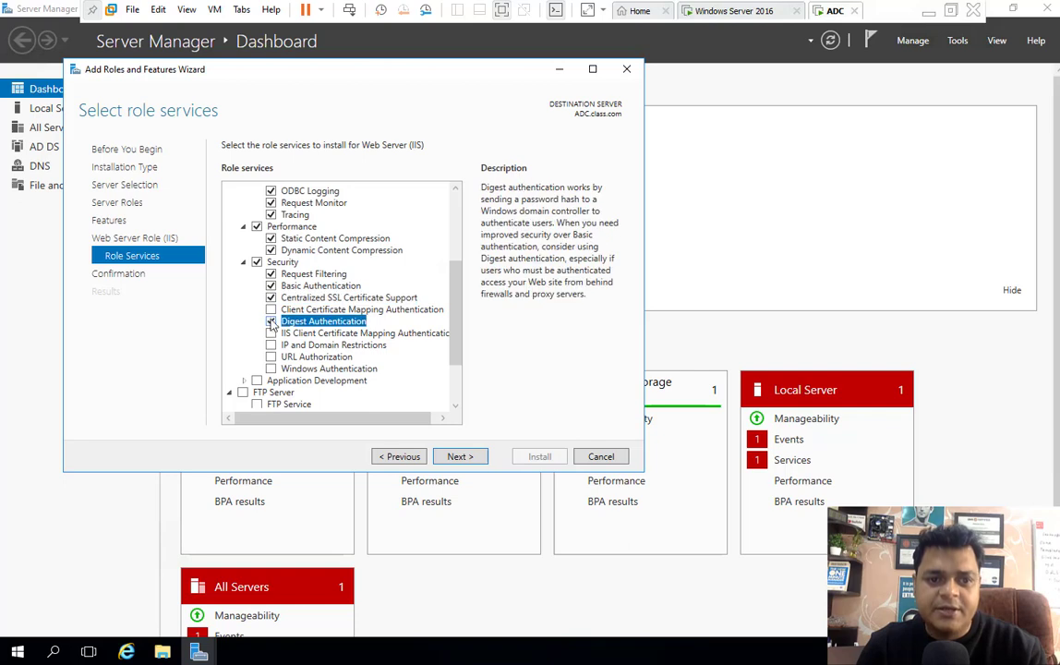
left_click(271, 309)
left_click(271, 332)
left_click(270, 344)
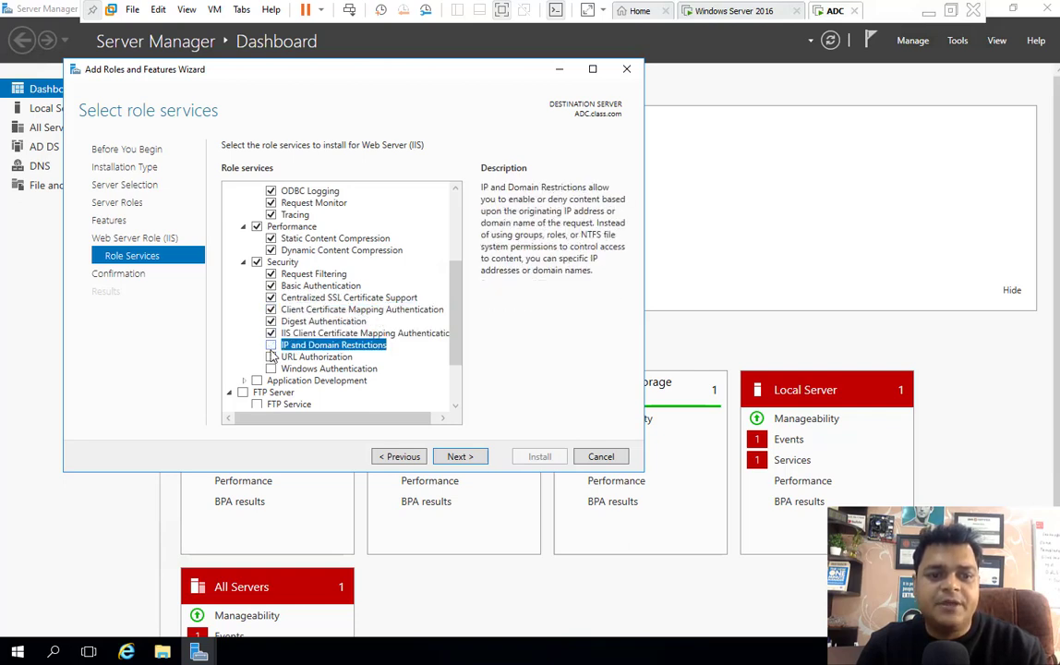
left_click(271, 356)
left_click(271, 368)
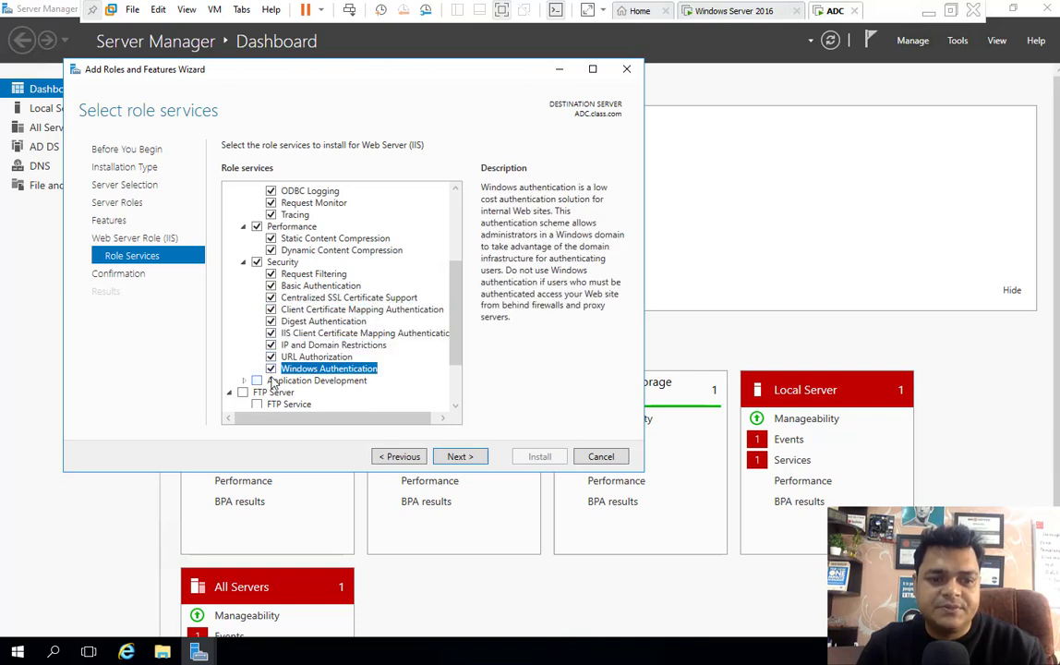
- Add the management tools, FTP Service, FTP Extensibility and Application Development, then start installing
scroll(263, 379, "down", 2)
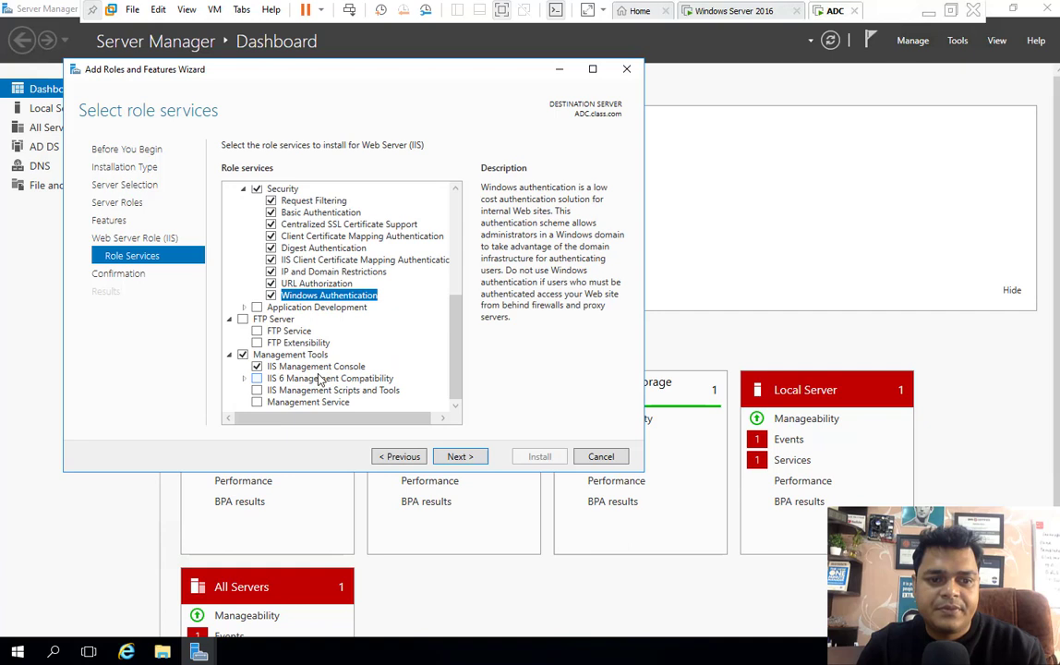
left_click(256, 379)
left_click(257, 401)
left_click(257, 389)
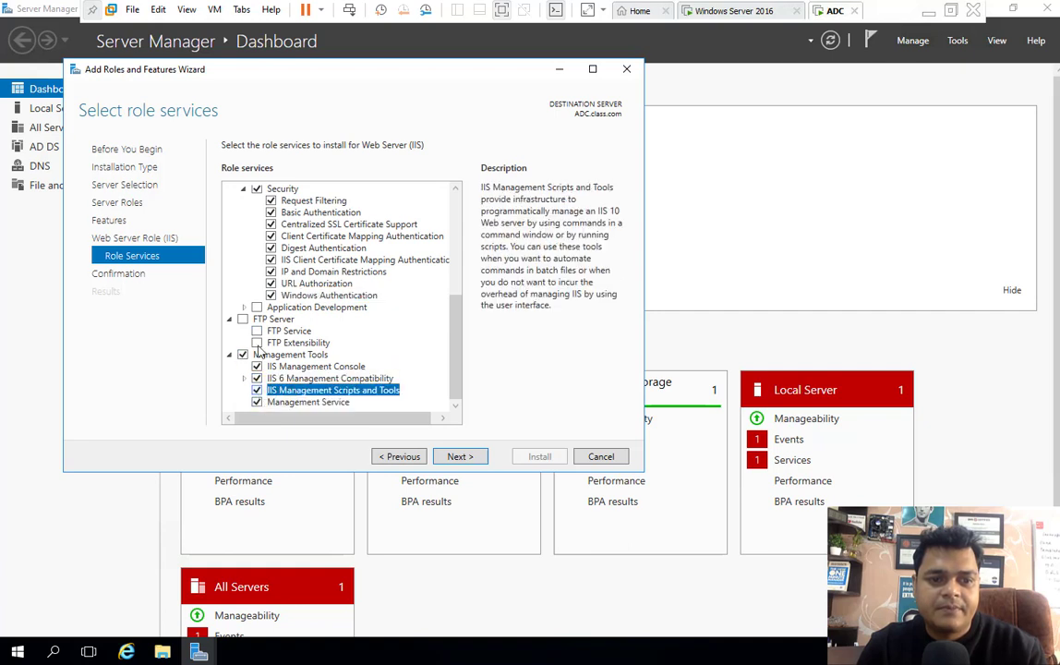
left_click(257, 331)
left_click(256, 342)
left_click(257, 306)
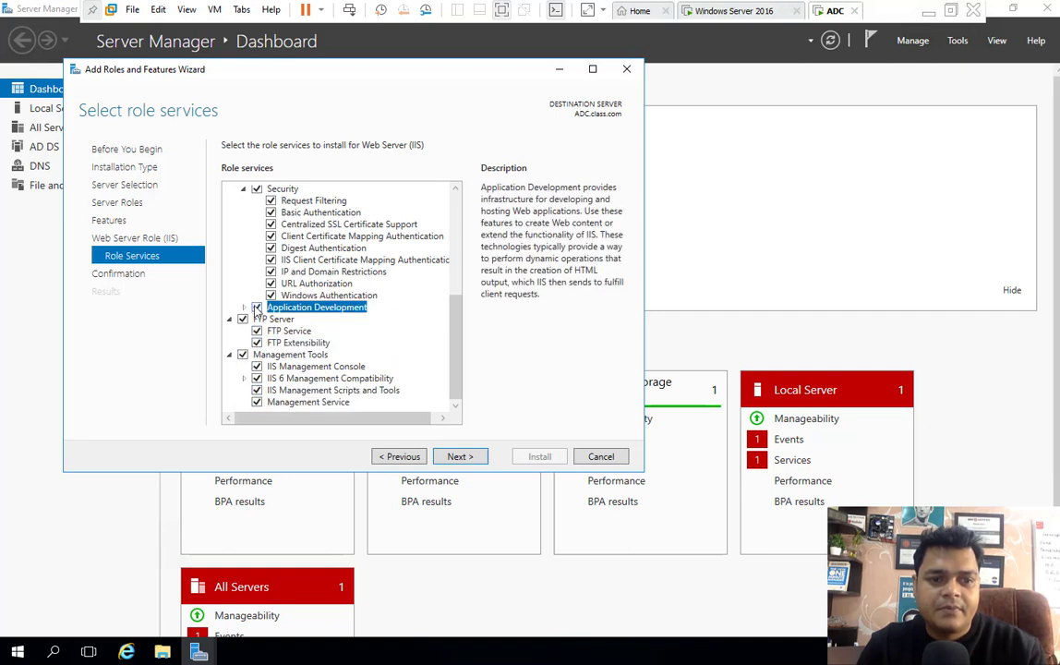
left_click(463, 456)
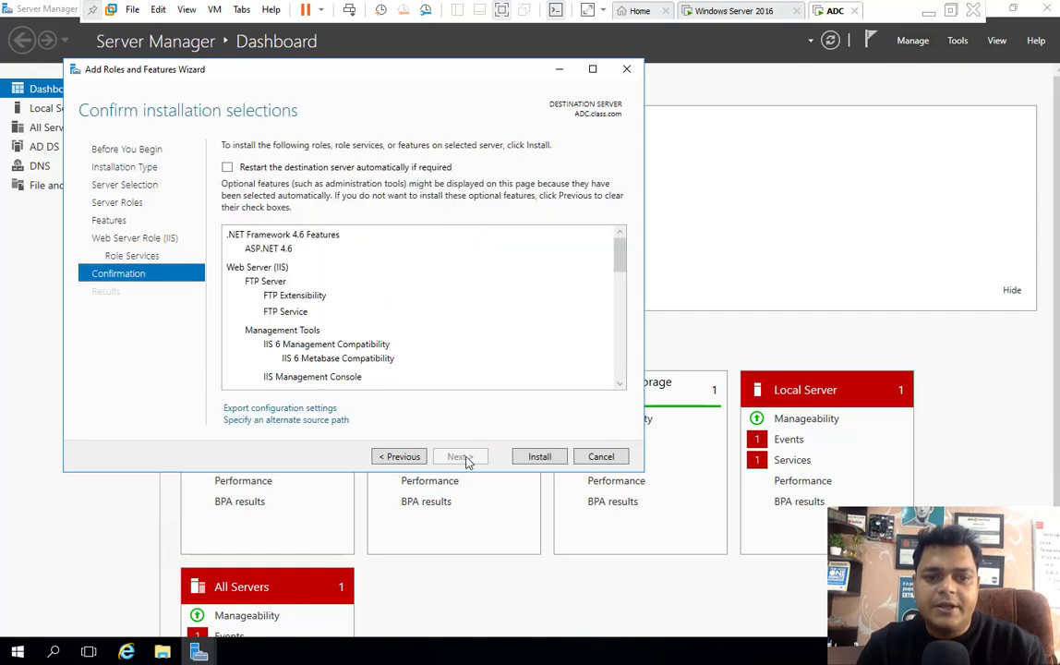
left_click(537, 456)
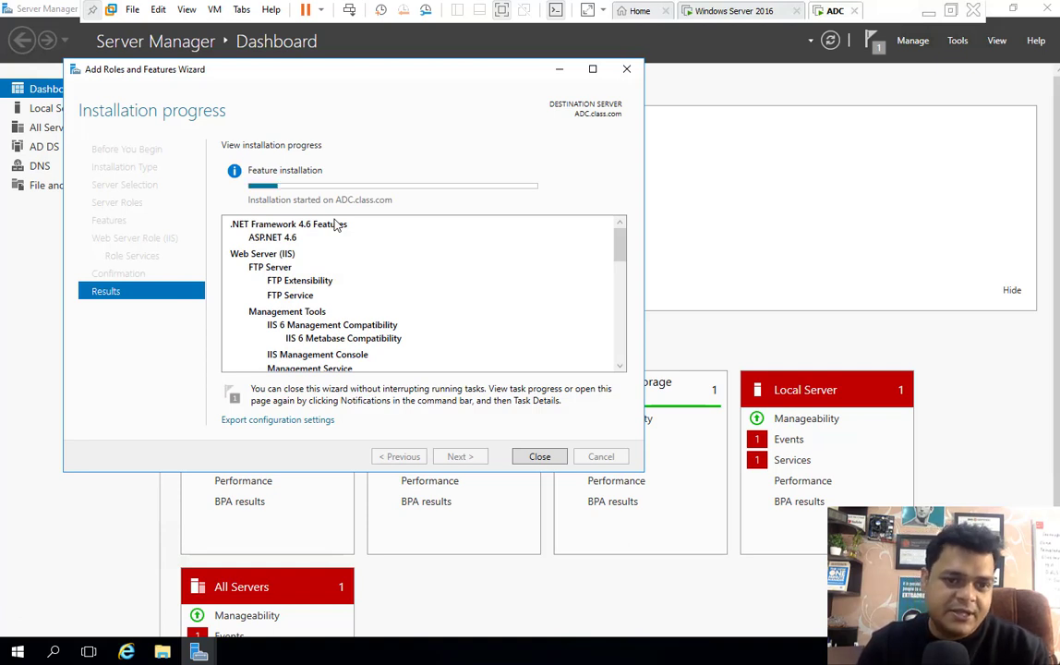
key("ctrl+Left")
key("ctrl+Left")
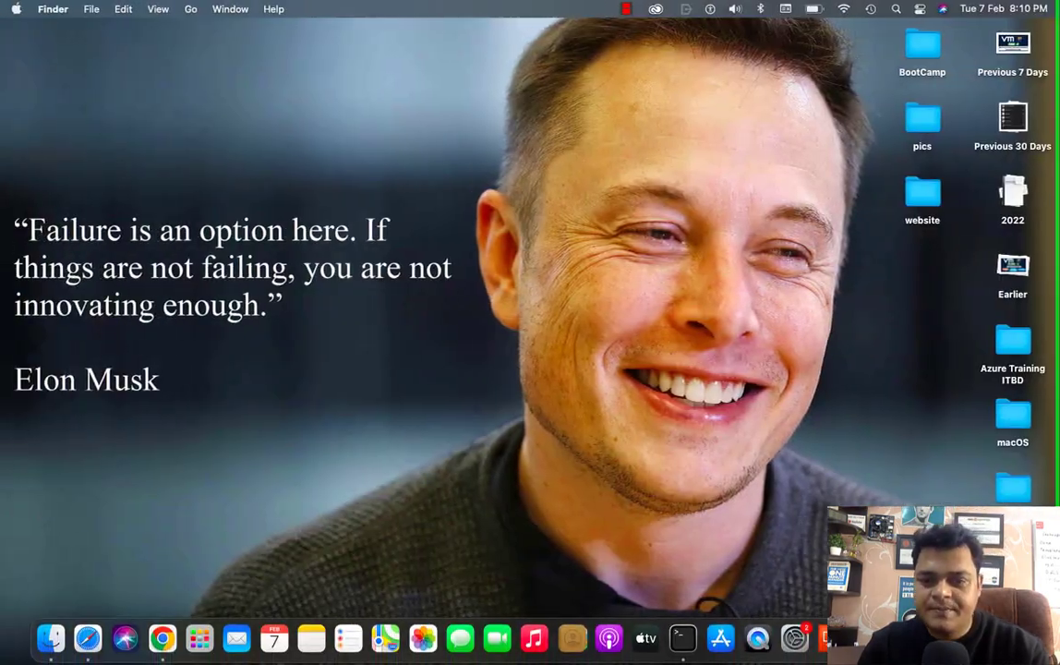
- Pause the screen recording and return to the Windows Server VM desktop
right_click(951, 637)
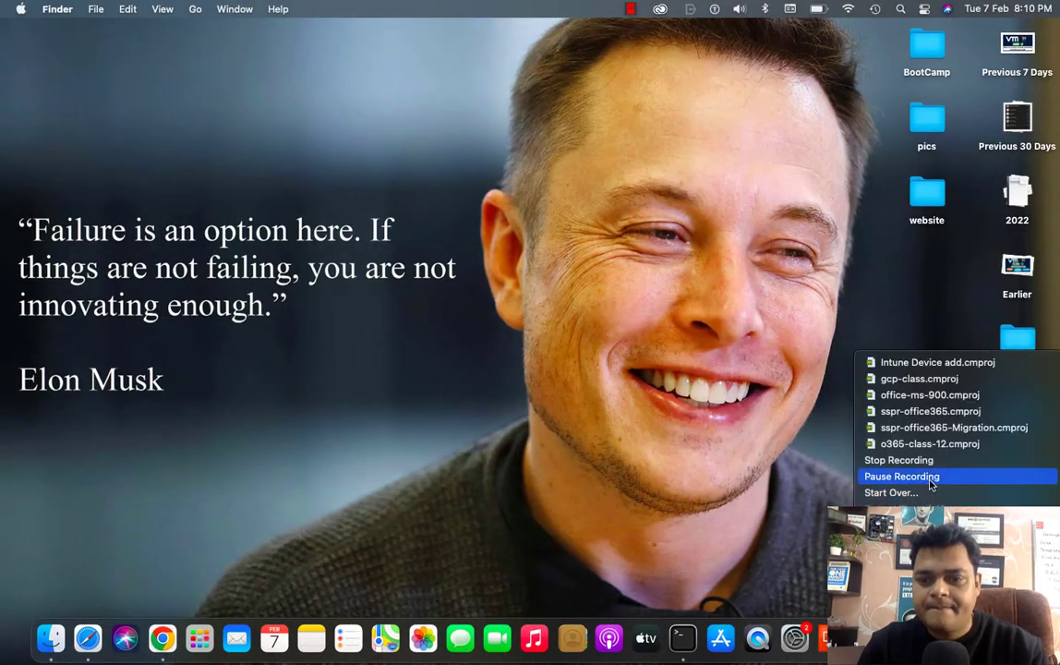
left_click(930, 479)
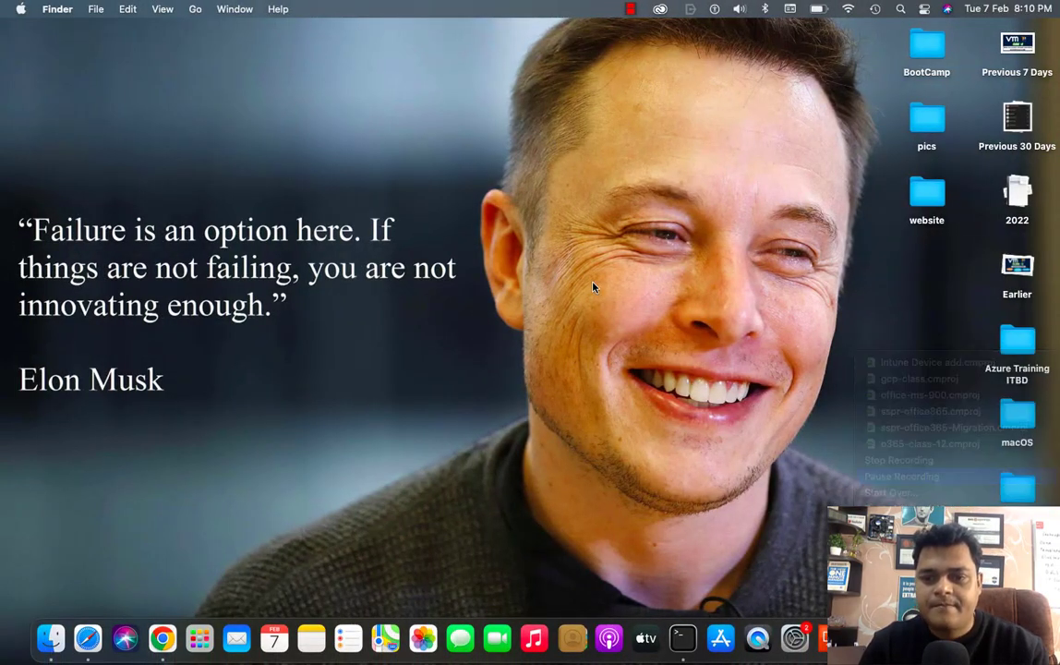
key("ctrl+Right")
key("ctrl+Right")
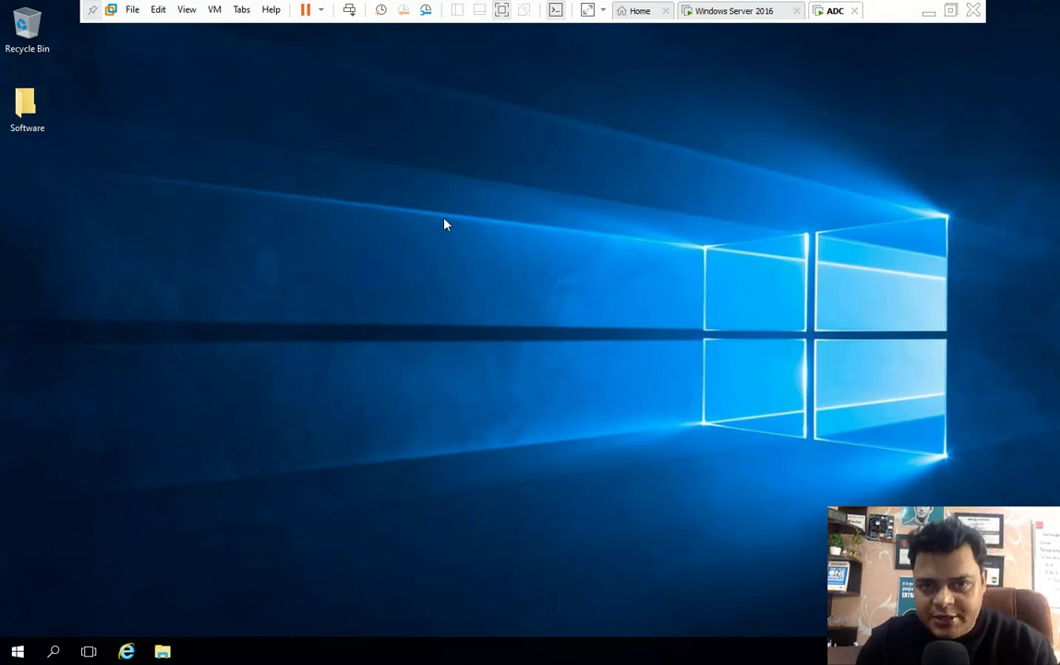
- Launch dotNetFx45_Full_setup from the Software folder and dismiss its already-installed .NET 4.5 notice
double_click(17, 125)
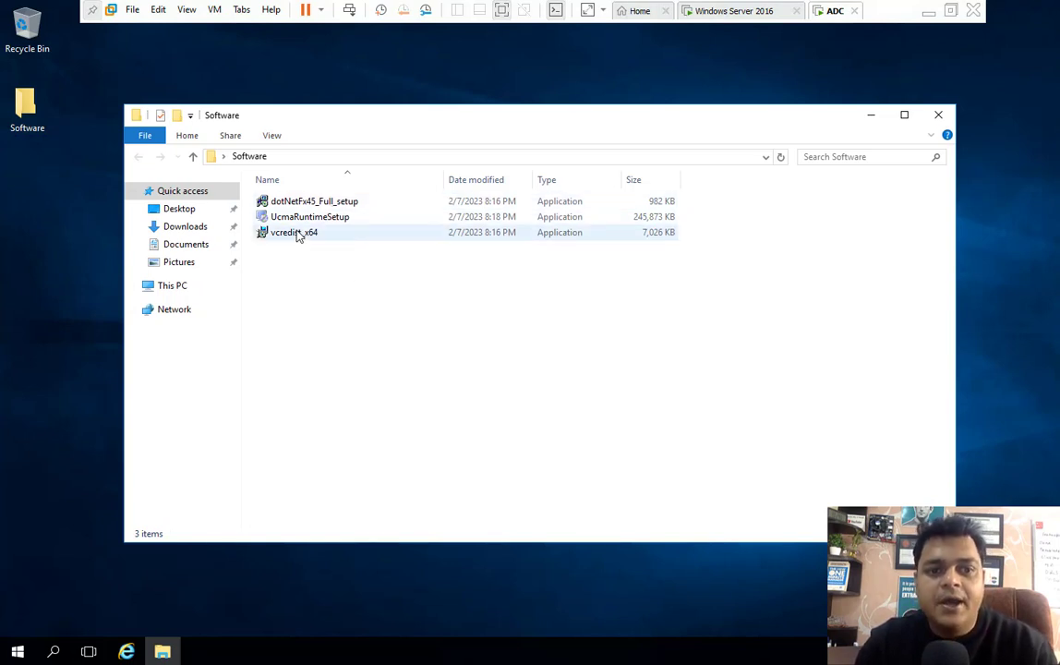
mouse_move(297, 236)
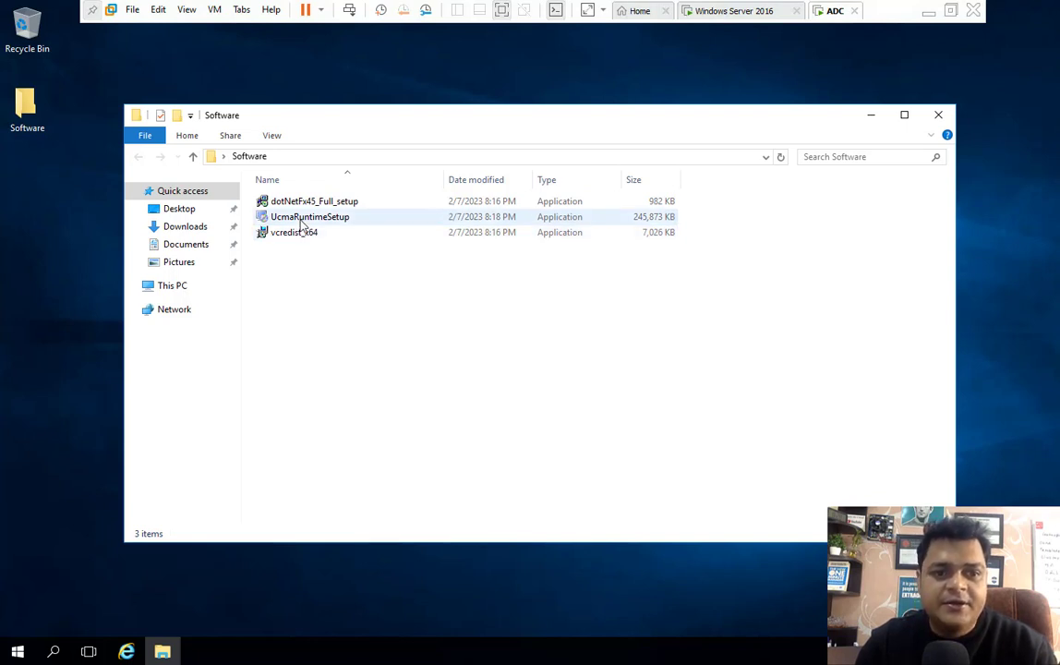
mouse_move(334, 224)
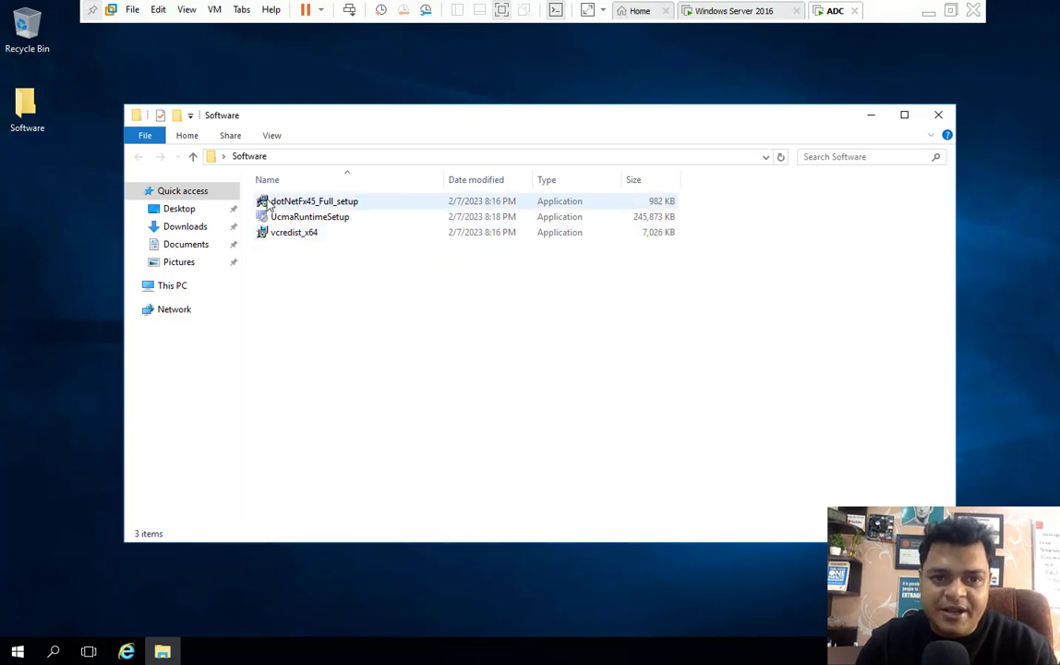
double_click(312, 205)
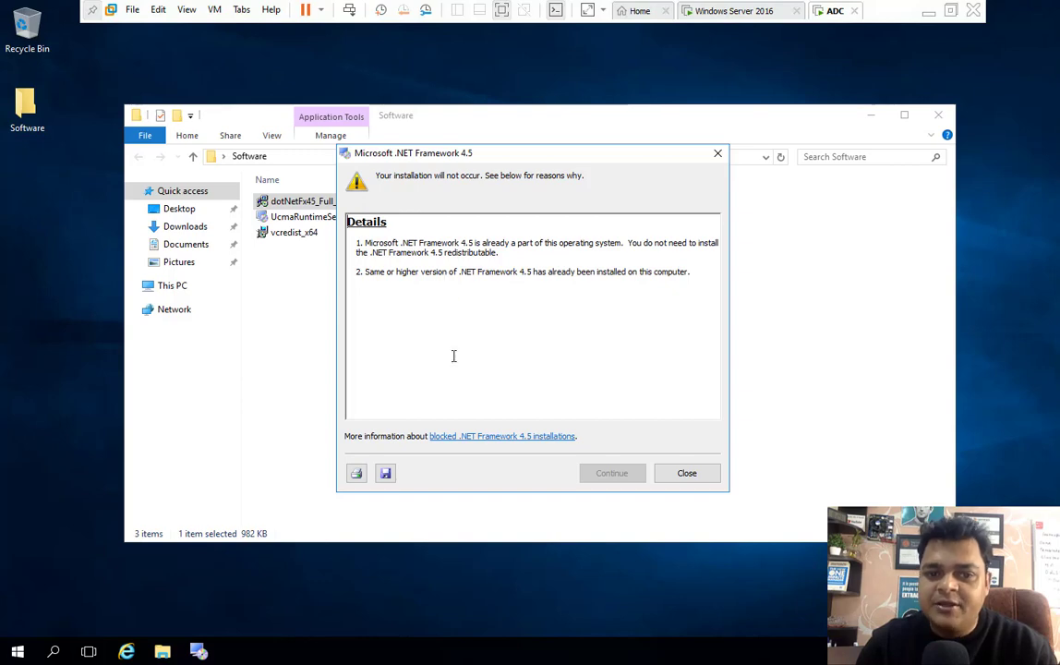
left_click_drag(592, 271, 670, 216)
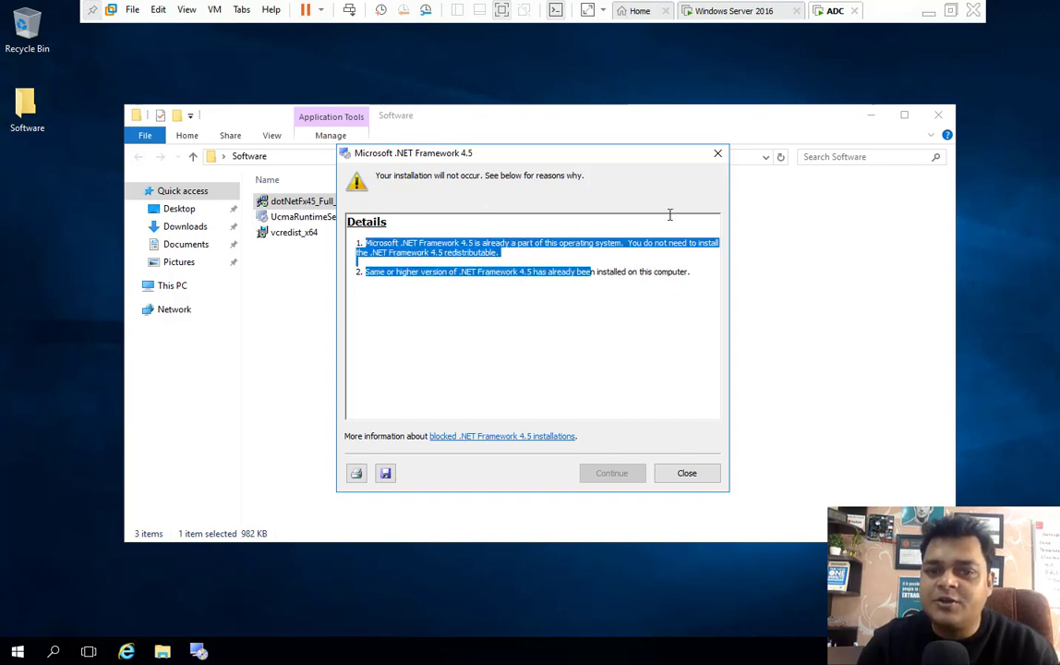
left_click(719, 154)
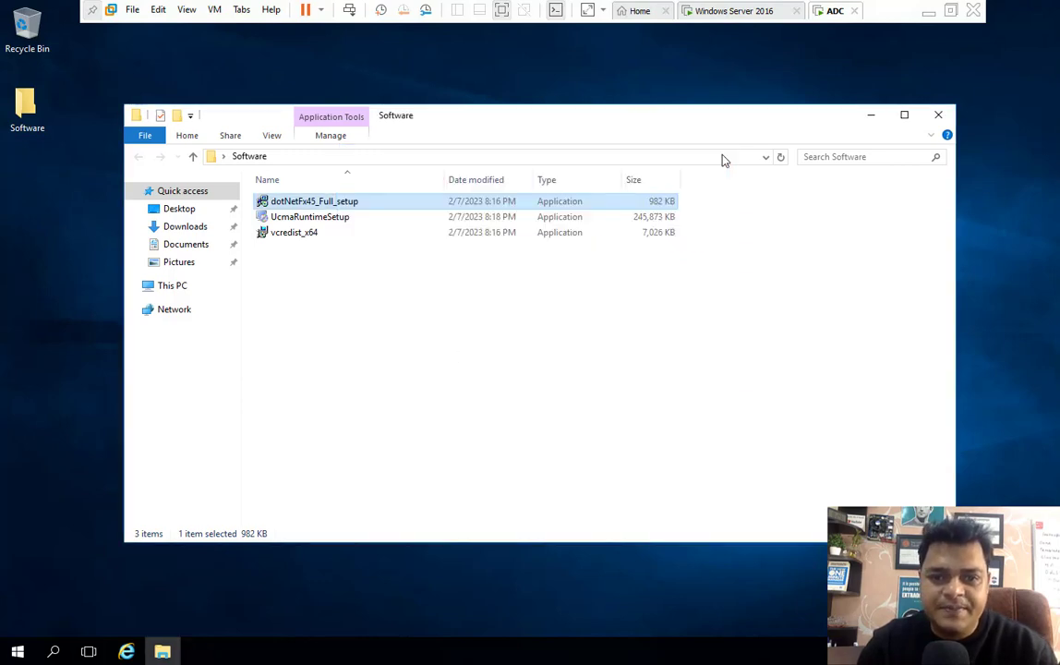
- Install the Visual C++ 2013 Redistributable (x64) from vcredist_x64, accepting its license terms
left_click(294, 237)
double_click(291, 237)
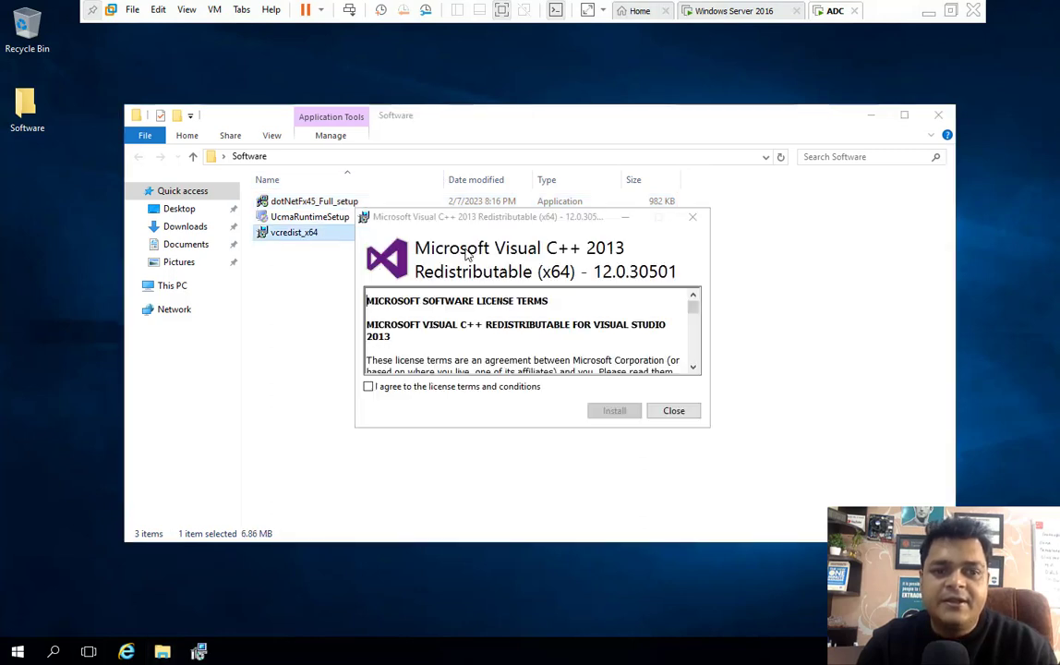
left_click(429, 387)
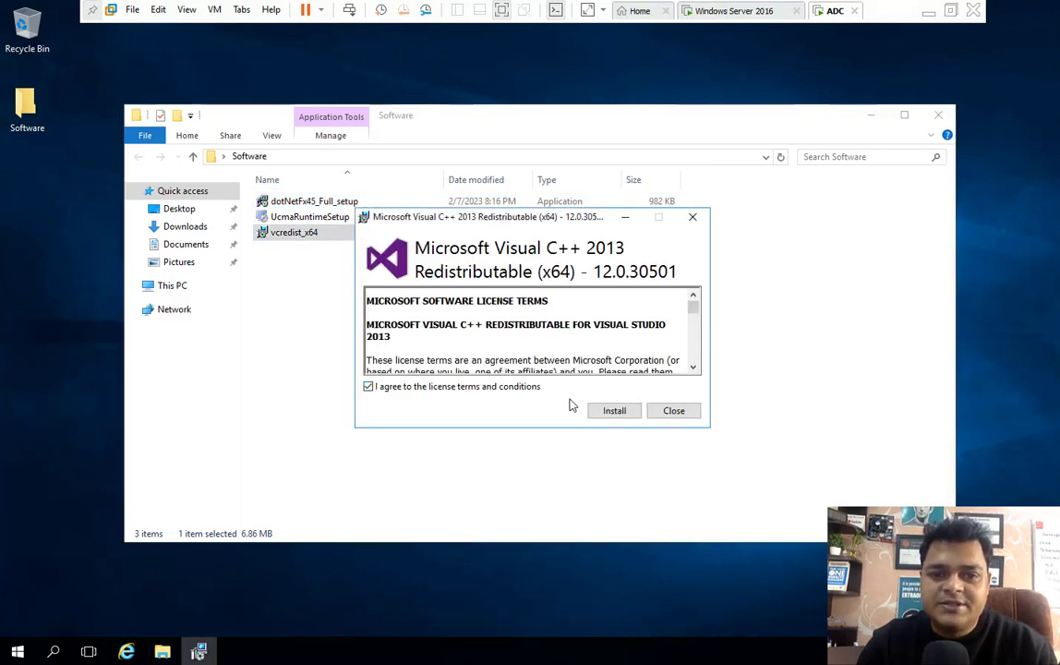
left_click(628, 413)
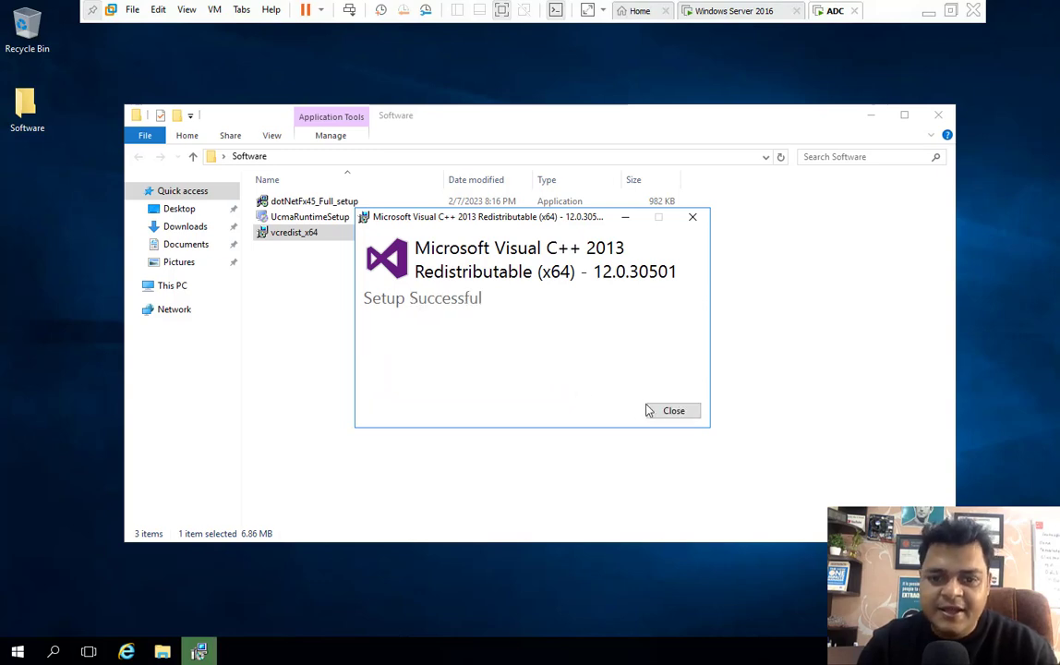
left_click(674, 410)
- Install UCMA 4.0 Runtime via UcmaRuntimeSetup, accepting the license, then close the Software folder window
double_click(307, 218)
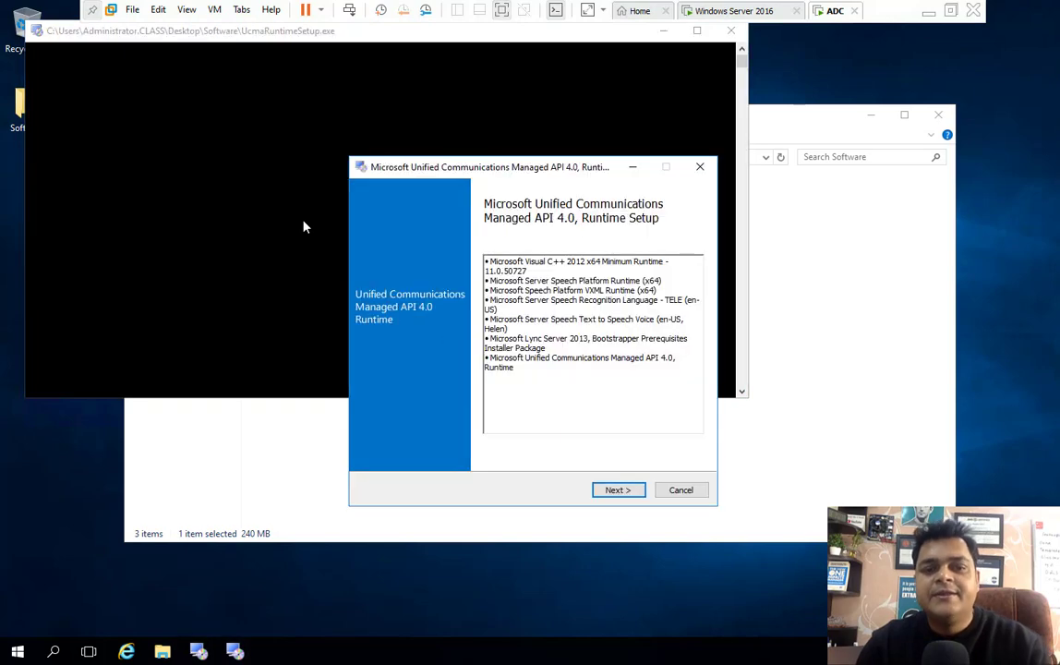
left_click(618, 490)
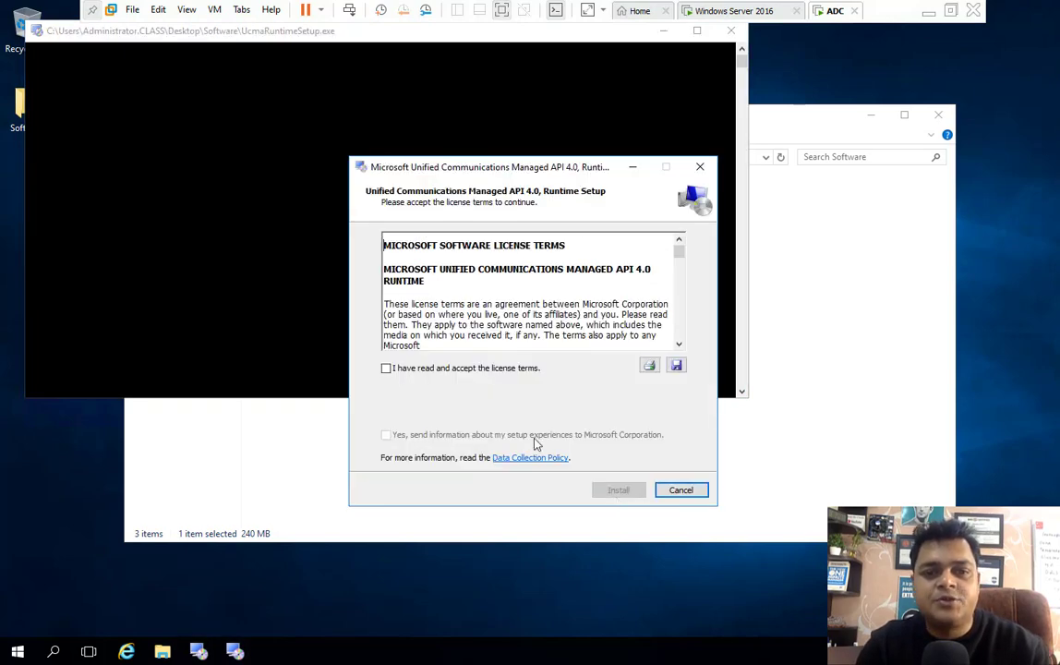
left_click(472, 370)
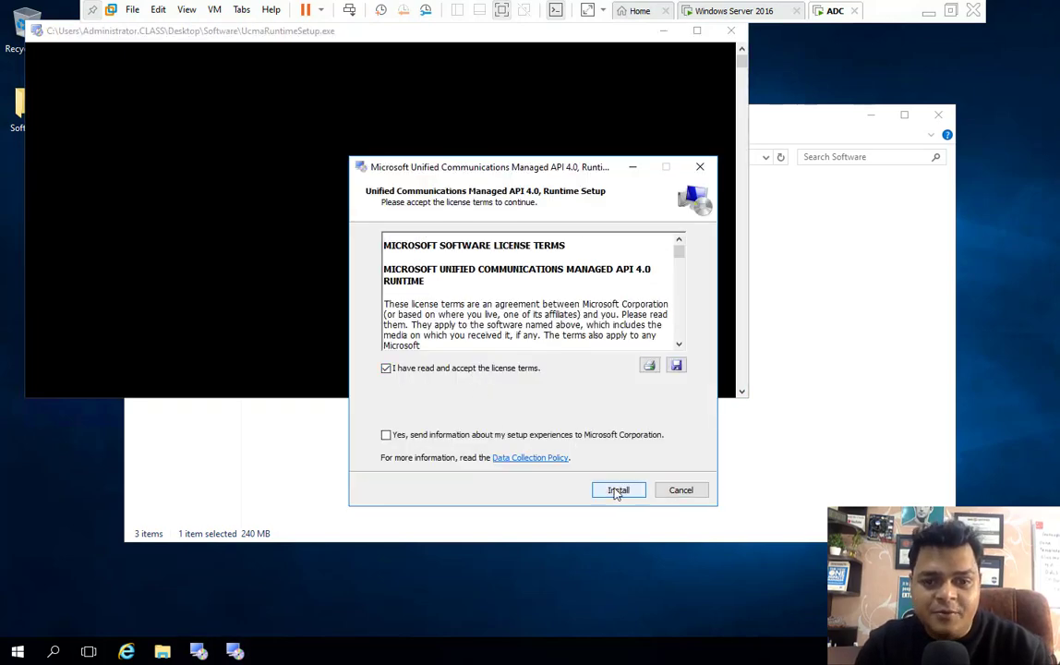
left_click(616, 490)
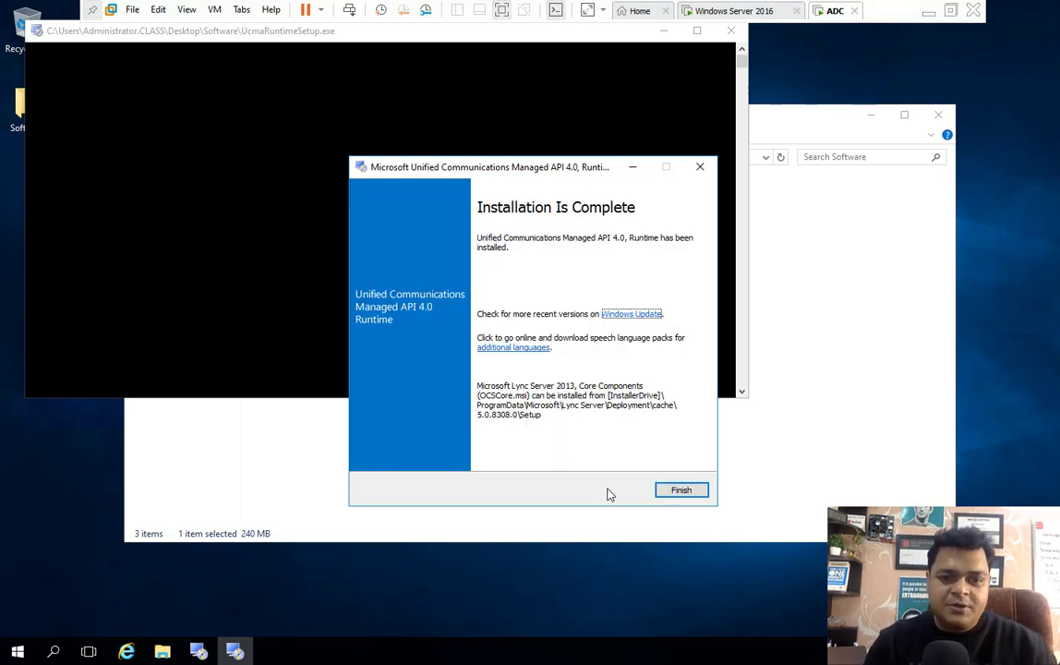
left_click(695, 492)
left_click(938, 115)
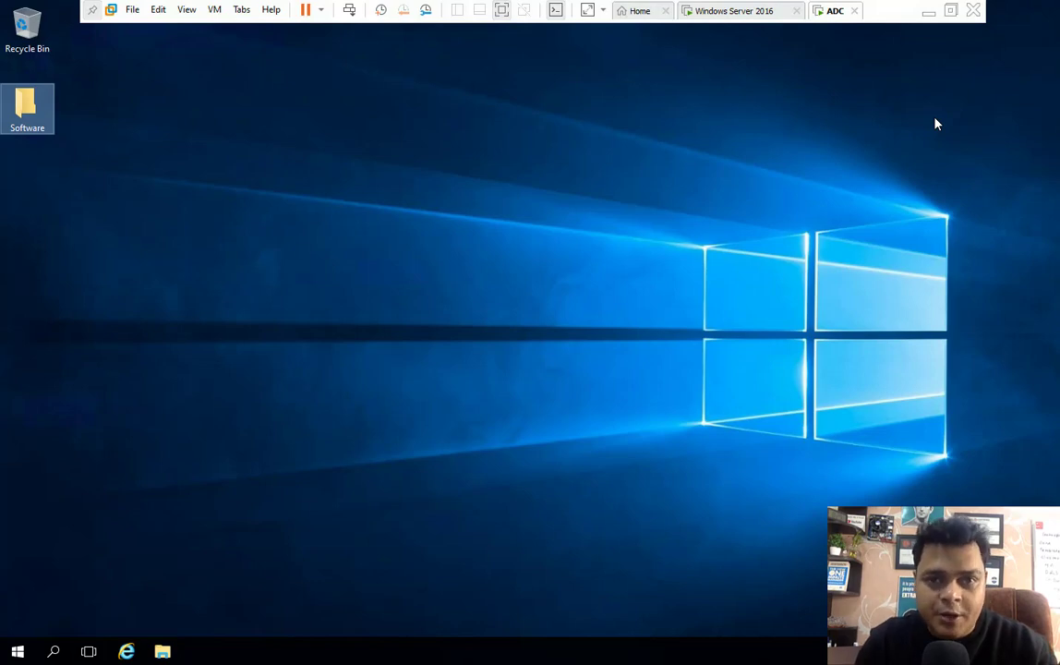
- Load H:\Exchange Server\ExchangeServer2016-x64-CU20 ISO into the ADC VM's CD/DVD (SATA) drive and save
right_click(836, 19)
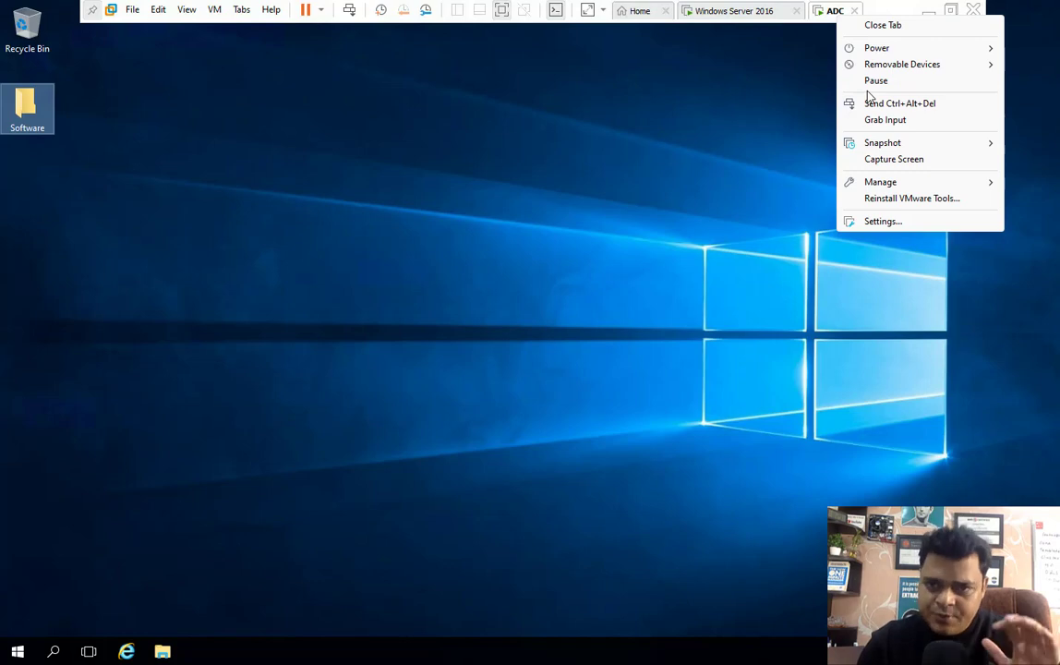
left_click(882, 221)
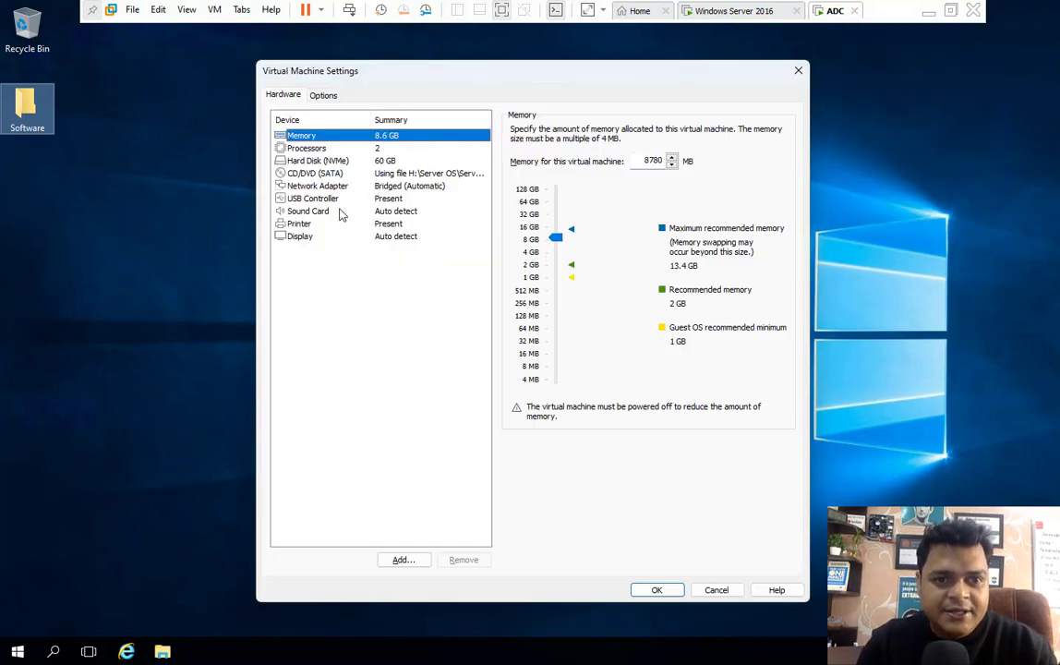
left_click(330, 174)
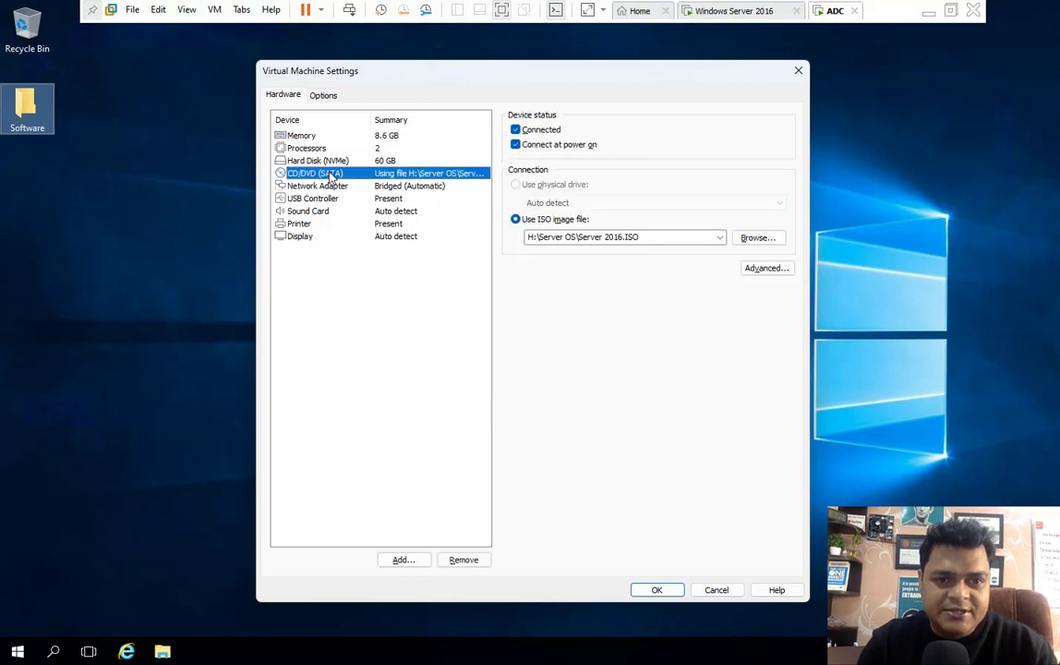
left_click(767, 239)
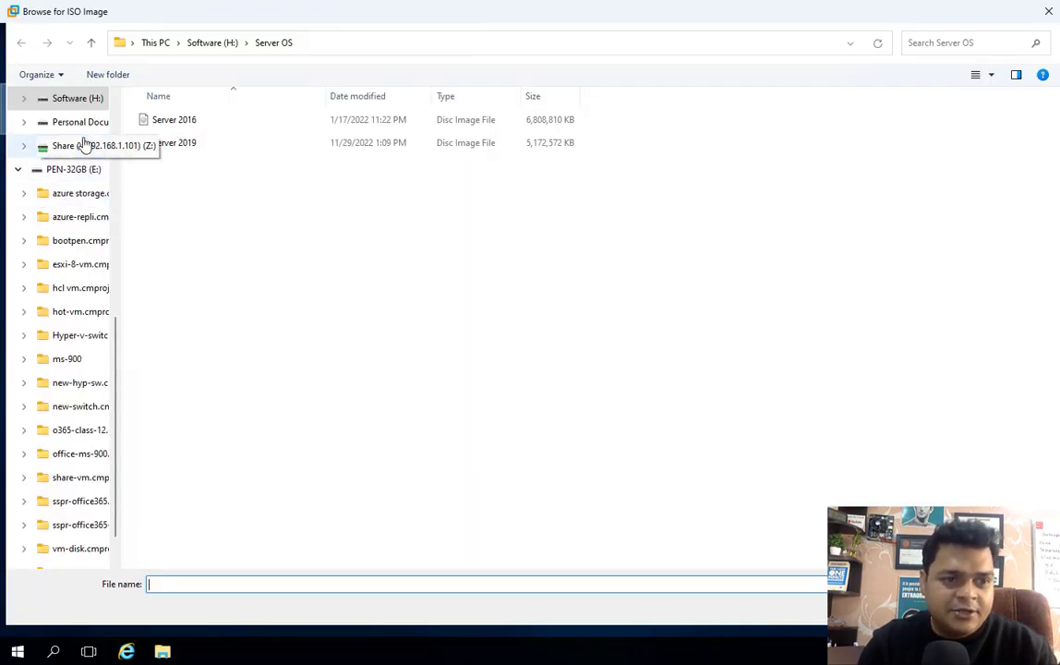
left_click(82, 99)
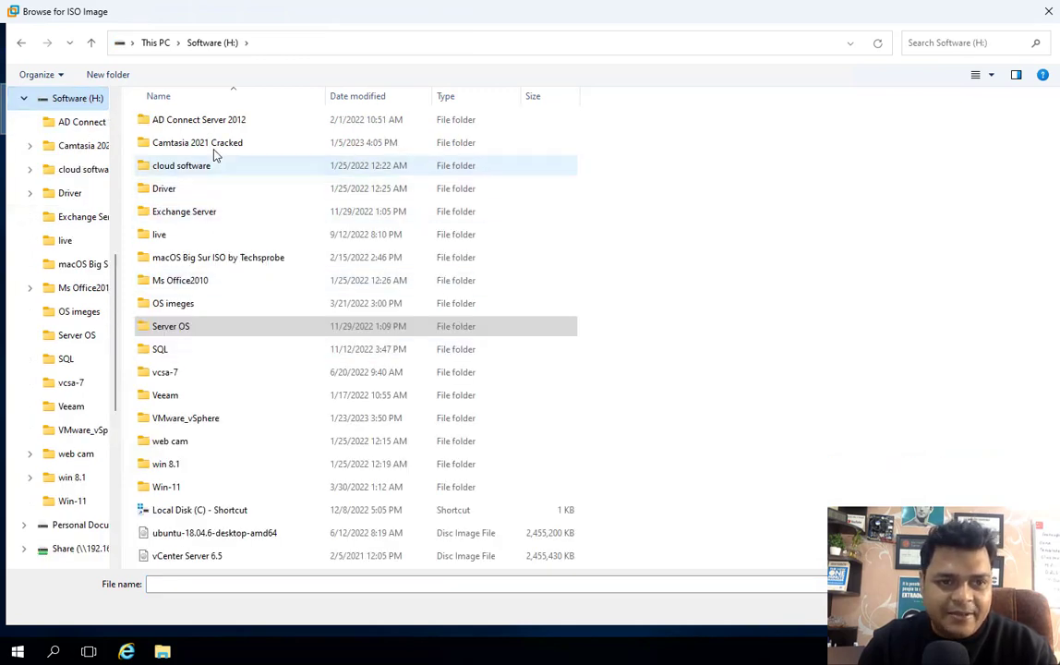
double_click(187, 214)
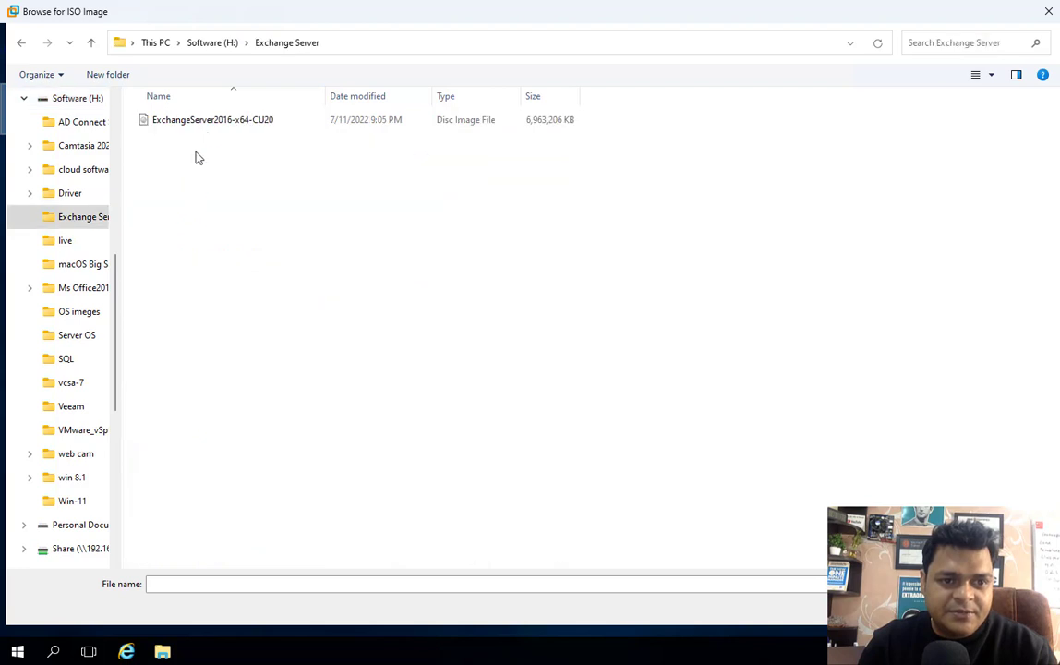
left_click(225, 118)
double_click(224, 118)
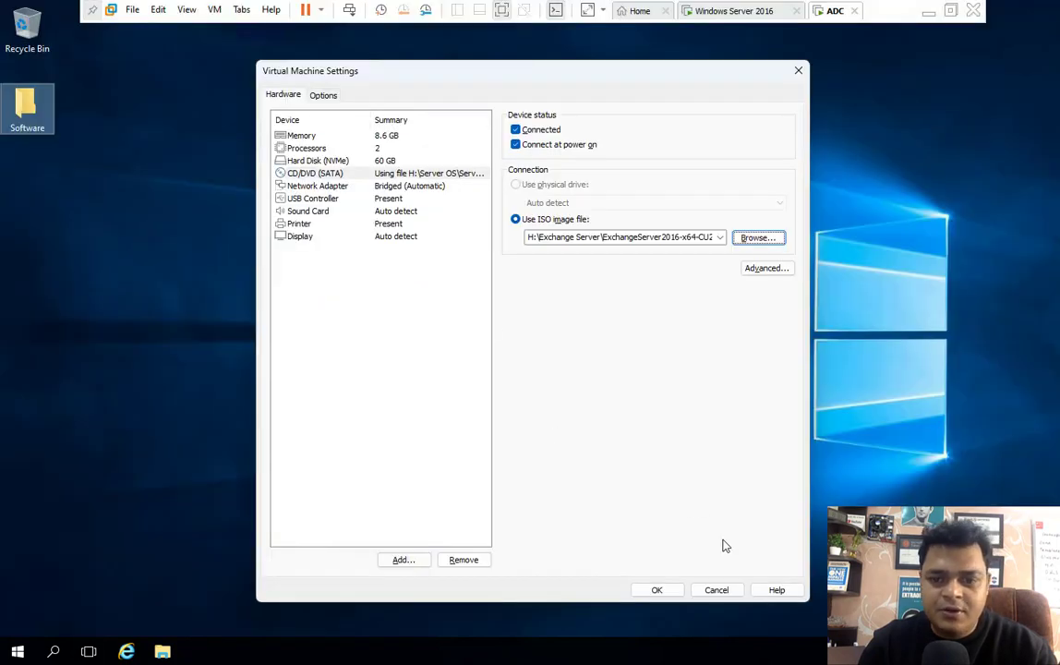
left_click(665, 591)
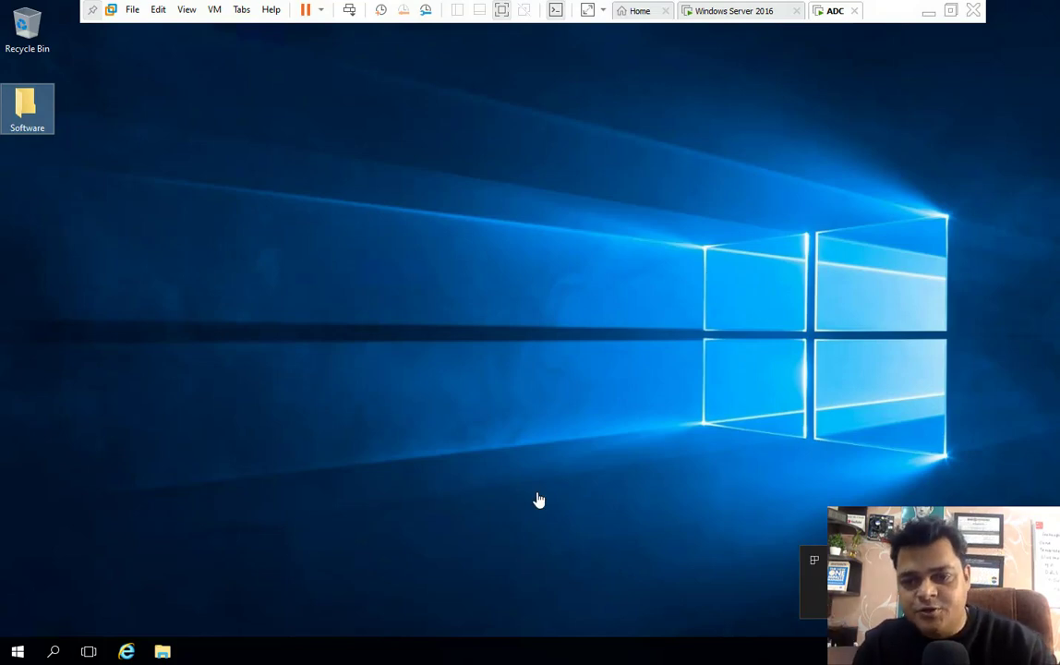
- Refresh the Windows desktop twice from its right-click menu
right_click(497, 209)
left_click(531, 245)
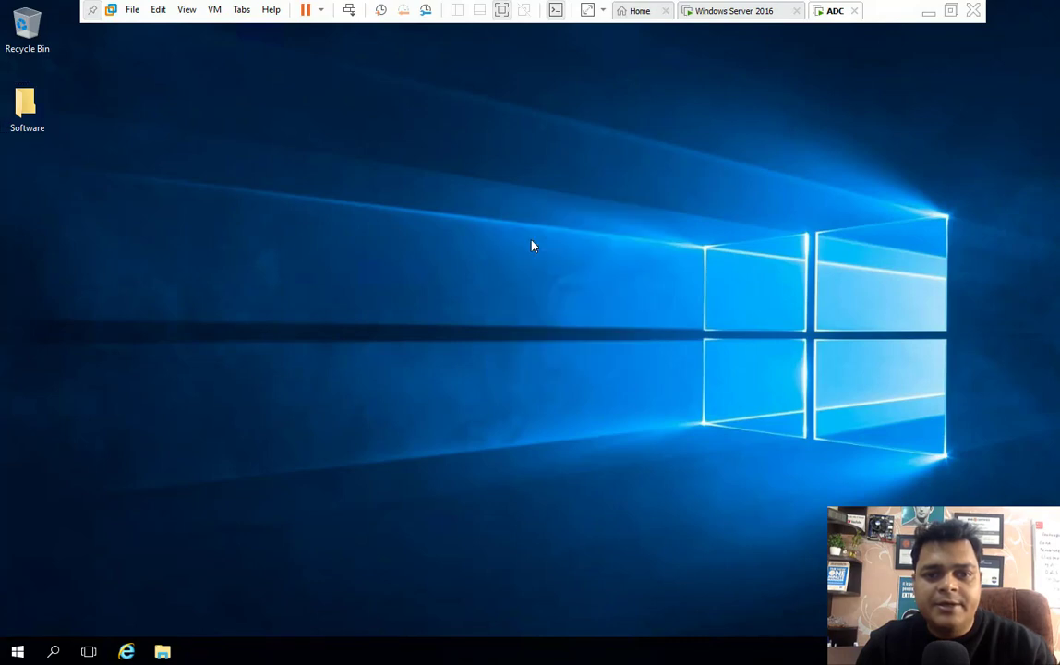
right_click(459, 196)
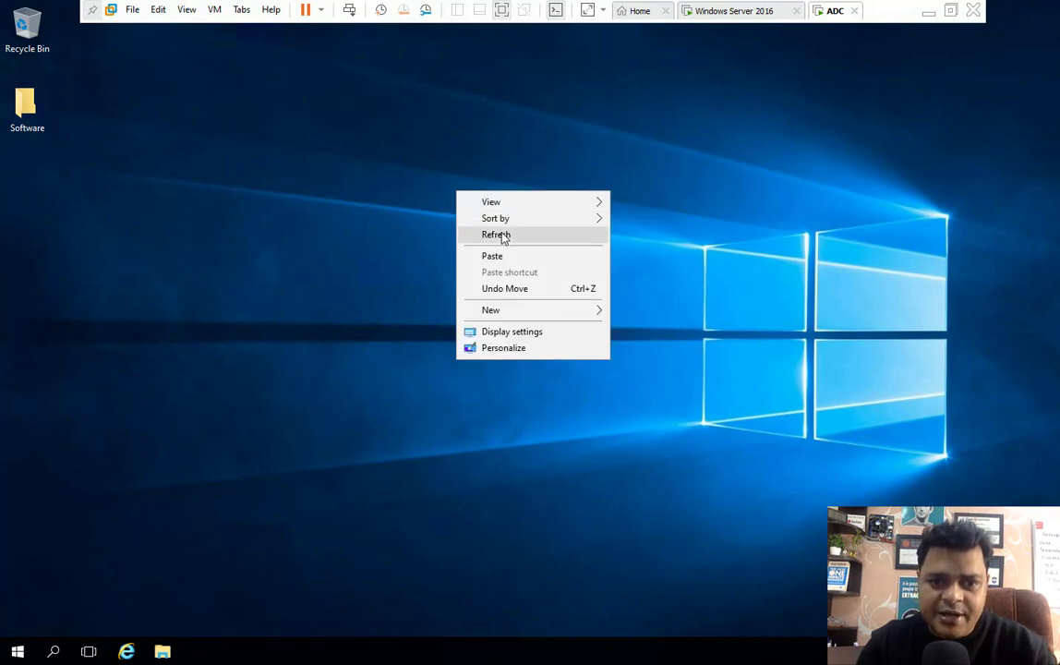
left_click(501, 235)
- Open the Exchange DVD drive from This PC and launch setup.exe from it
left_click(172, 650)
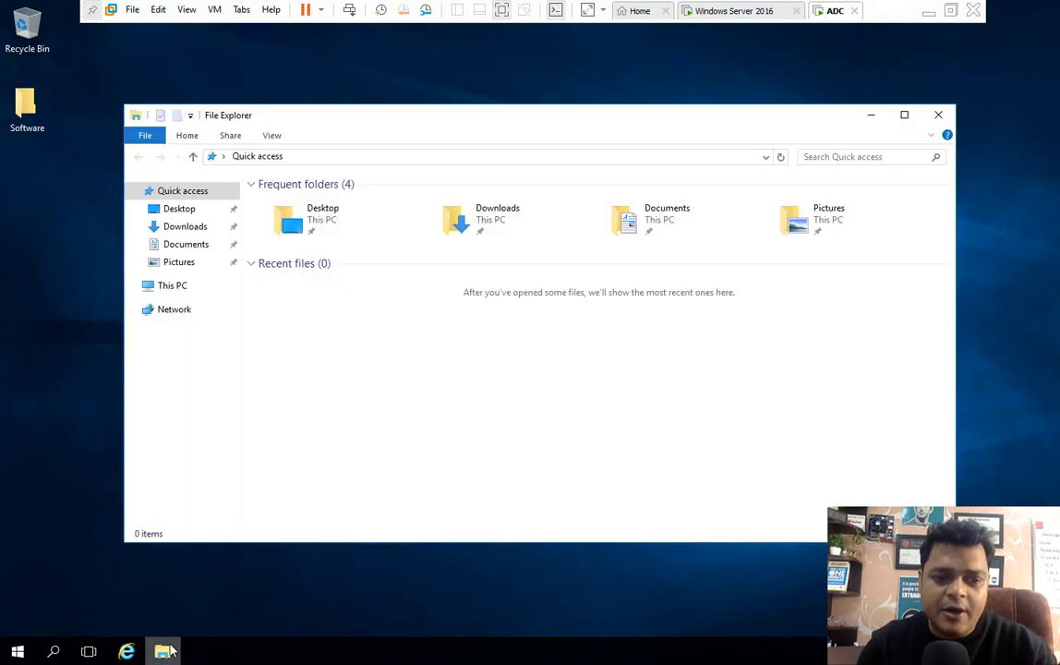
left_click(172, 288)
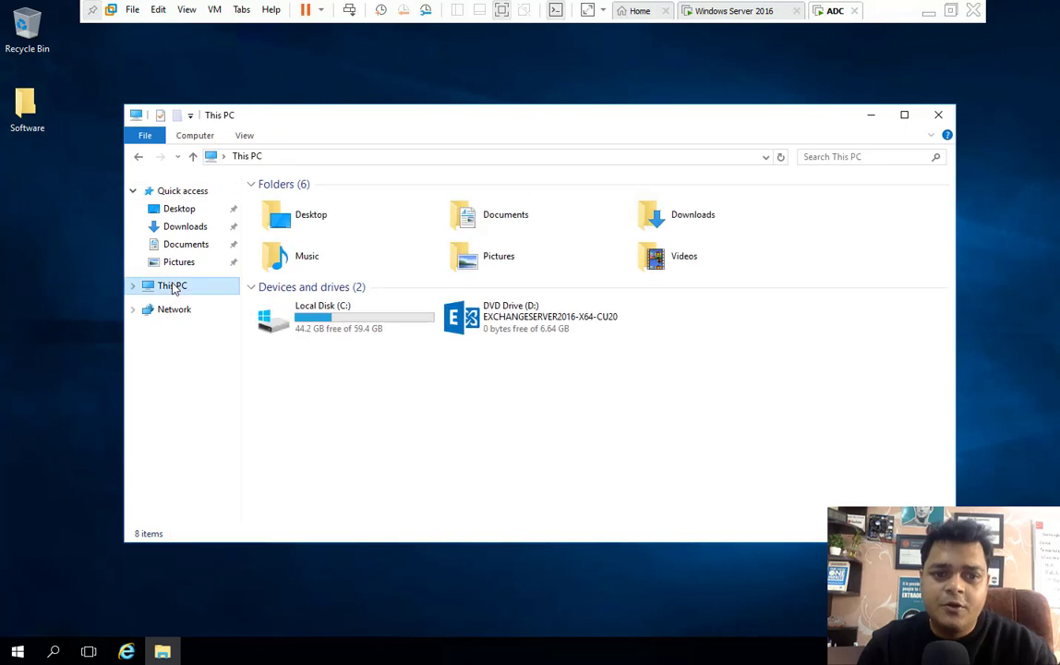
right_click(516, 328)
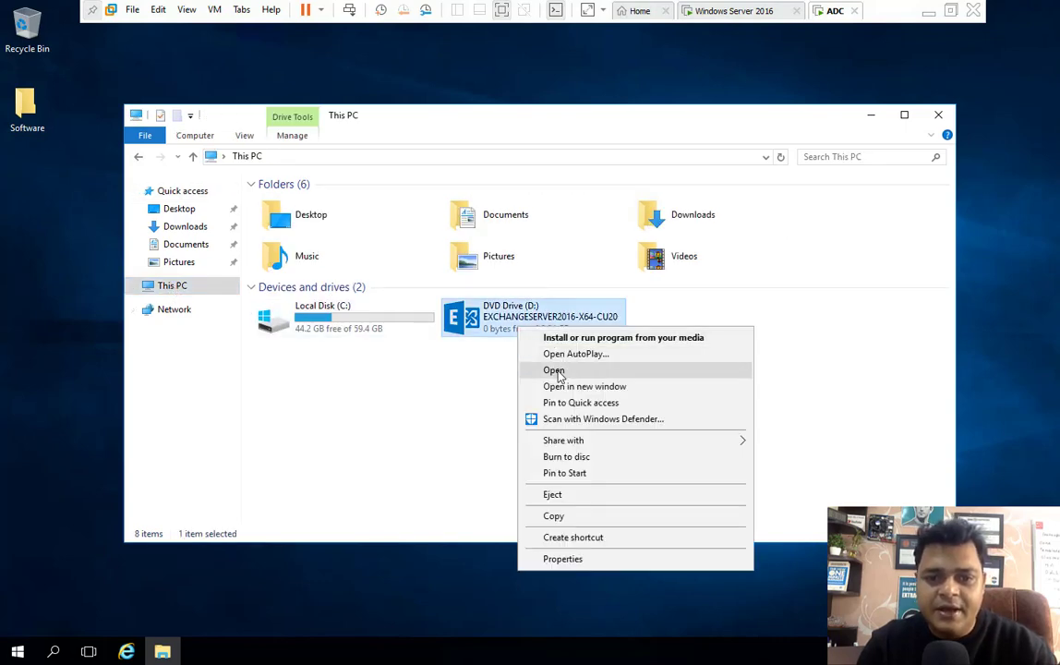
left_click(557, 370)
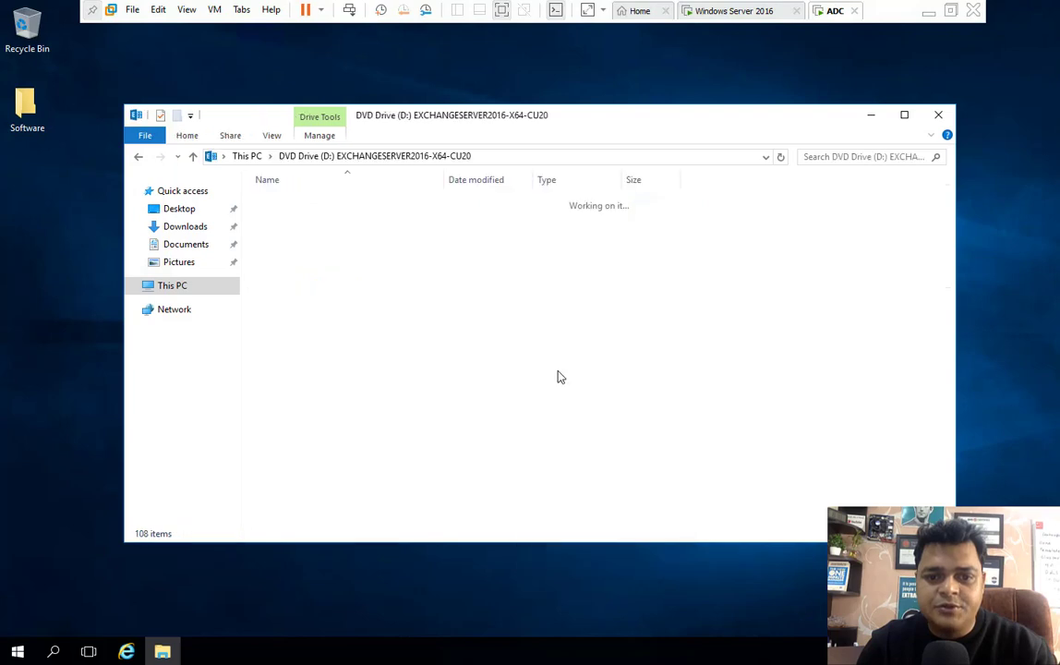
left_click(903, 115)
scroll(233, 553, "down", 13)
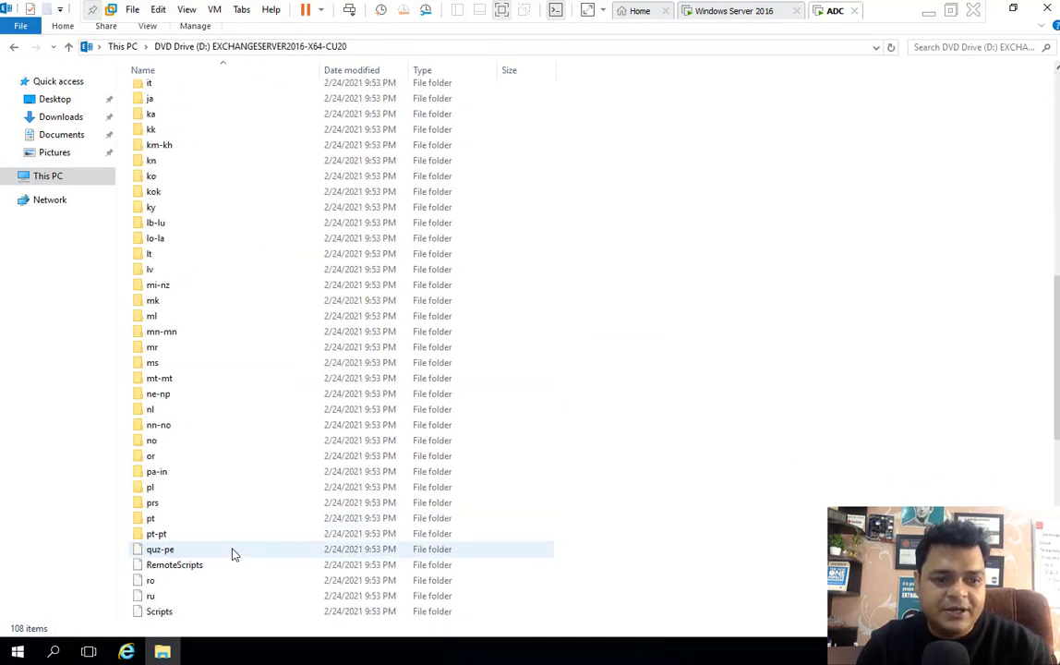
scroll(233, 553, "down", 11)
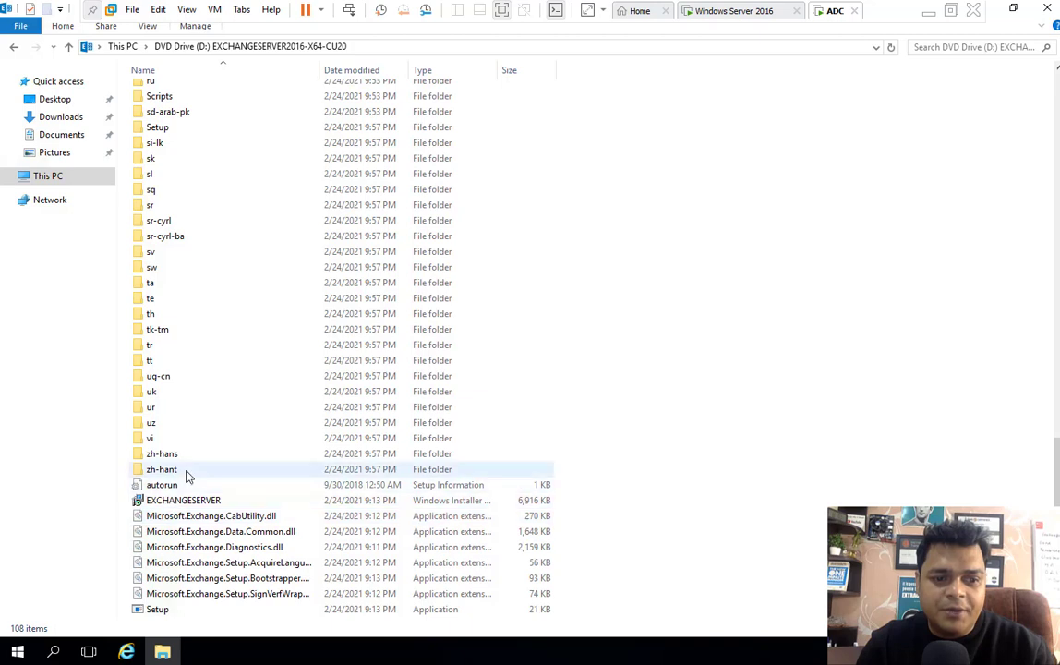
double_click(155, 610)
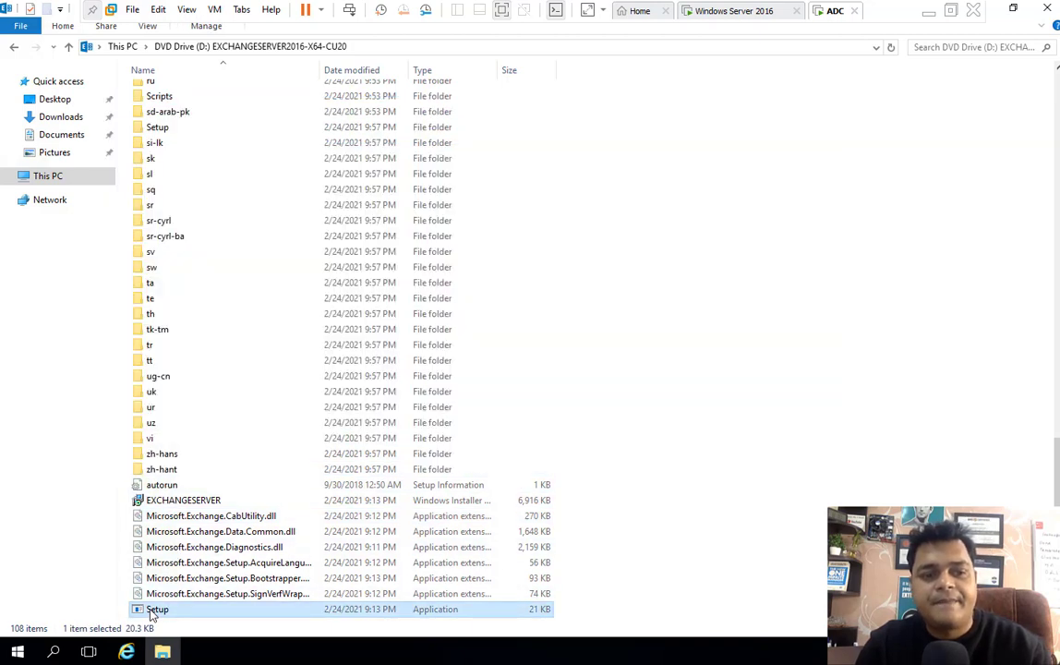
- Restore and hide the DVD window, then refresh the desktop repeatedly while Exchange setup loads
left_click(1015, 11)
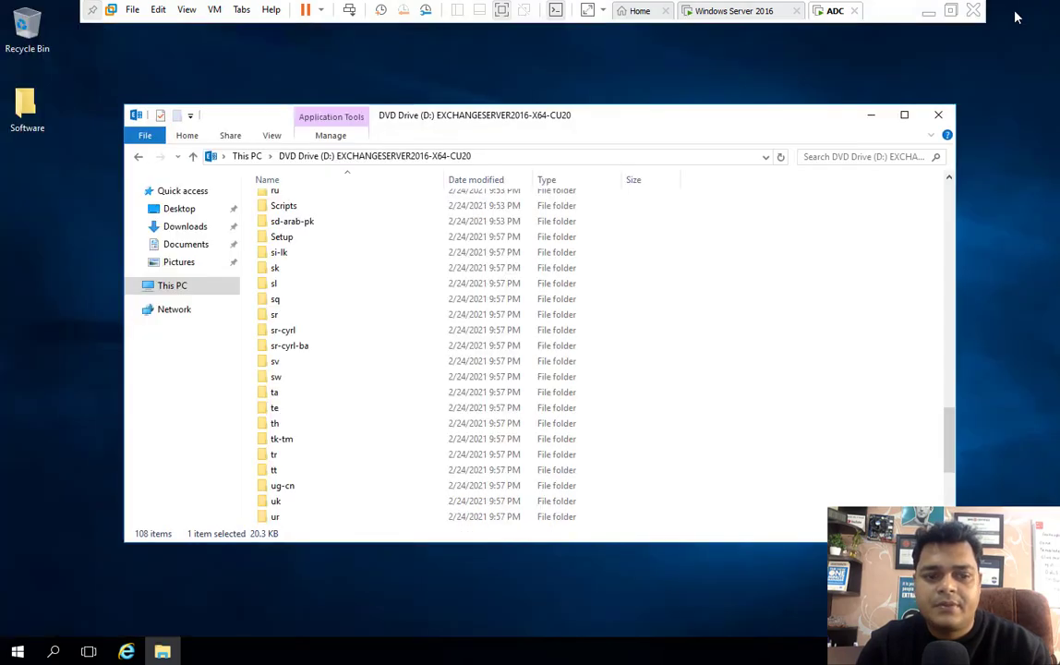
left_click(870, 115)
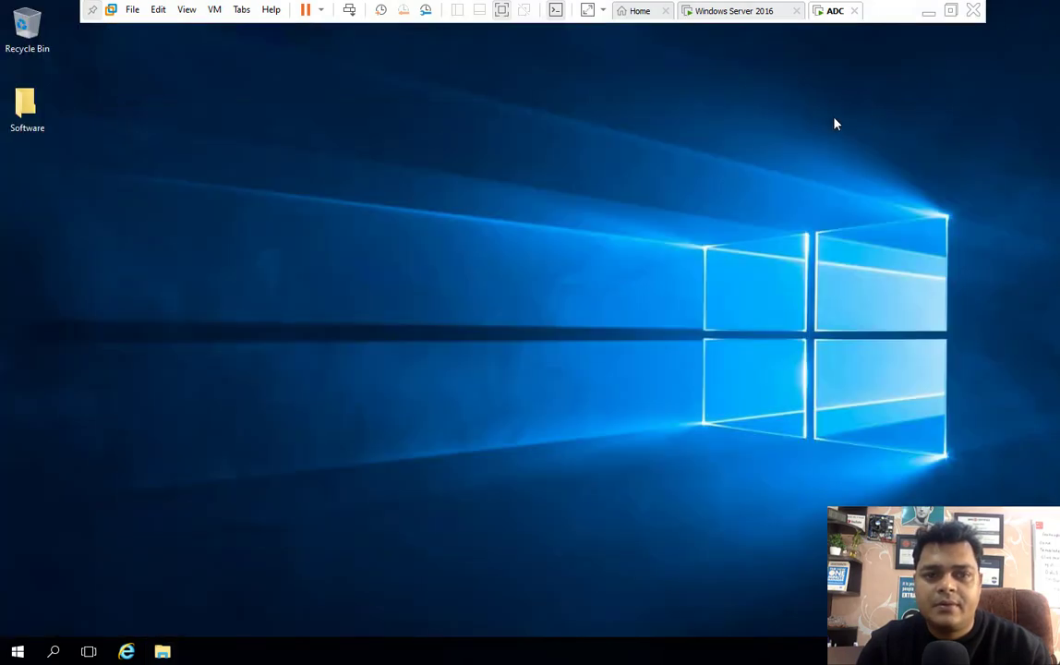
right_click(630, 189)
left_click(675, 228)
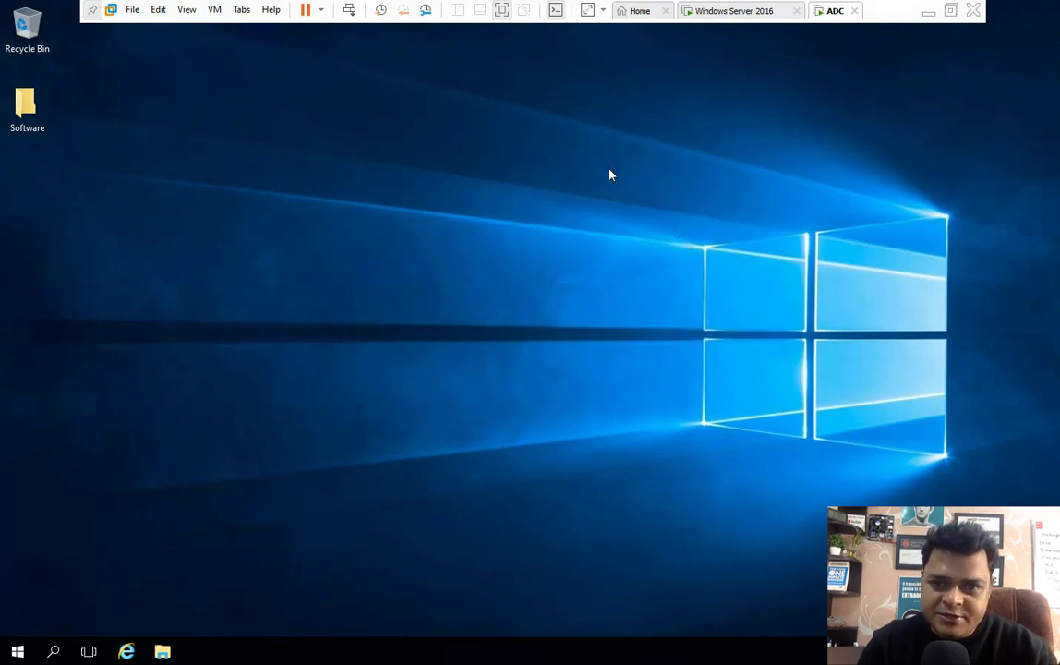
right_click(610, 174)
left_click(651, 222)
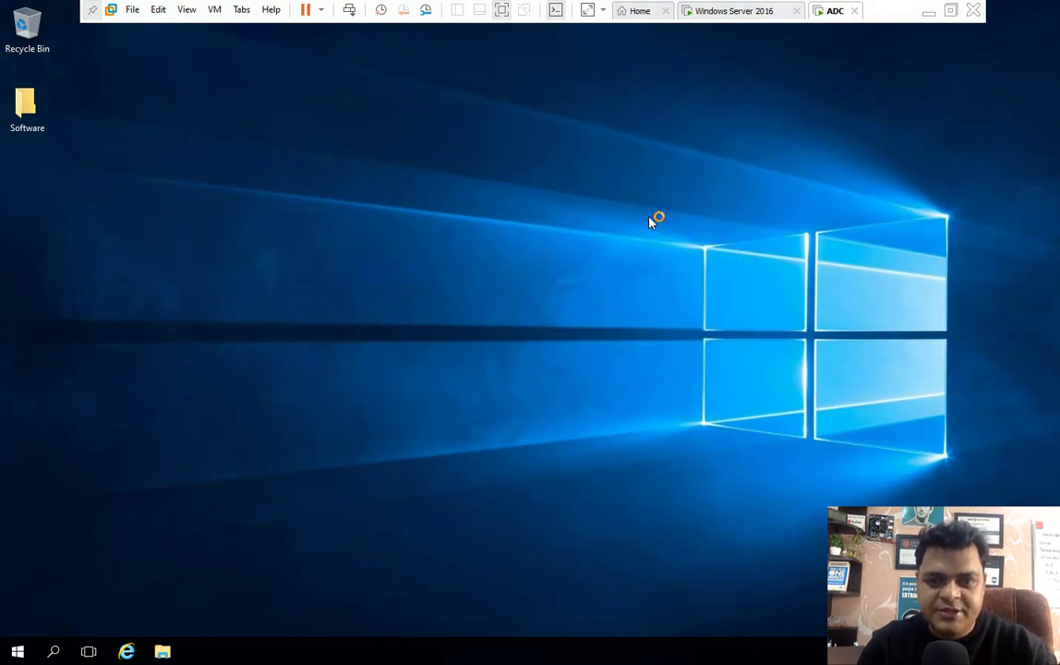
right_click(651, 221)
left_click(692, 261)
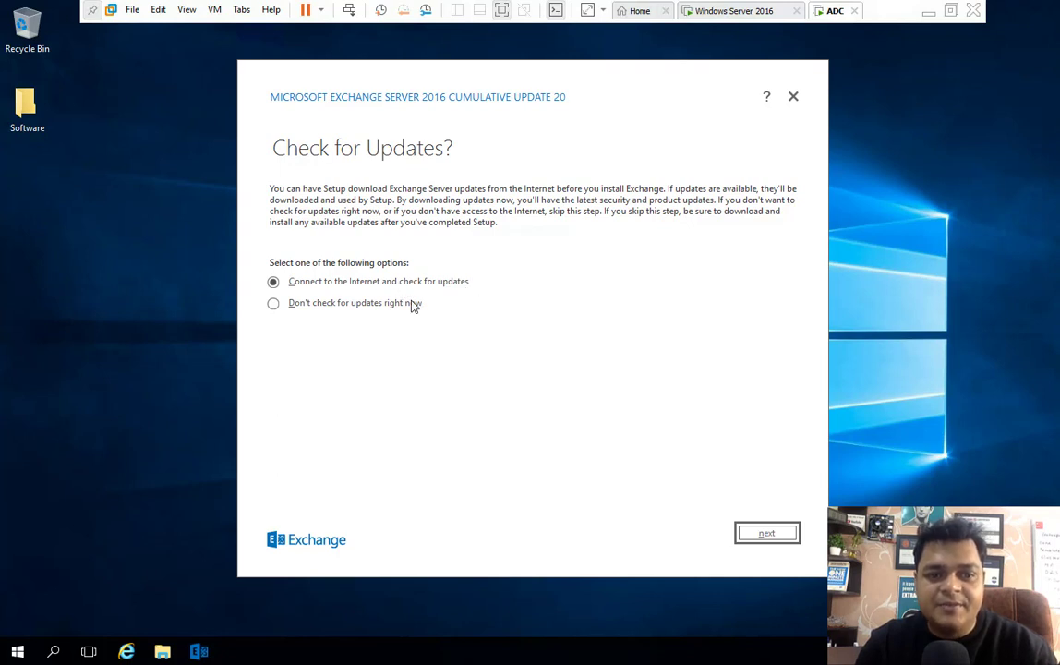
- Choose "Don't check for updates right now", continue, and pause the recording while files copy
left_click(365, 310)
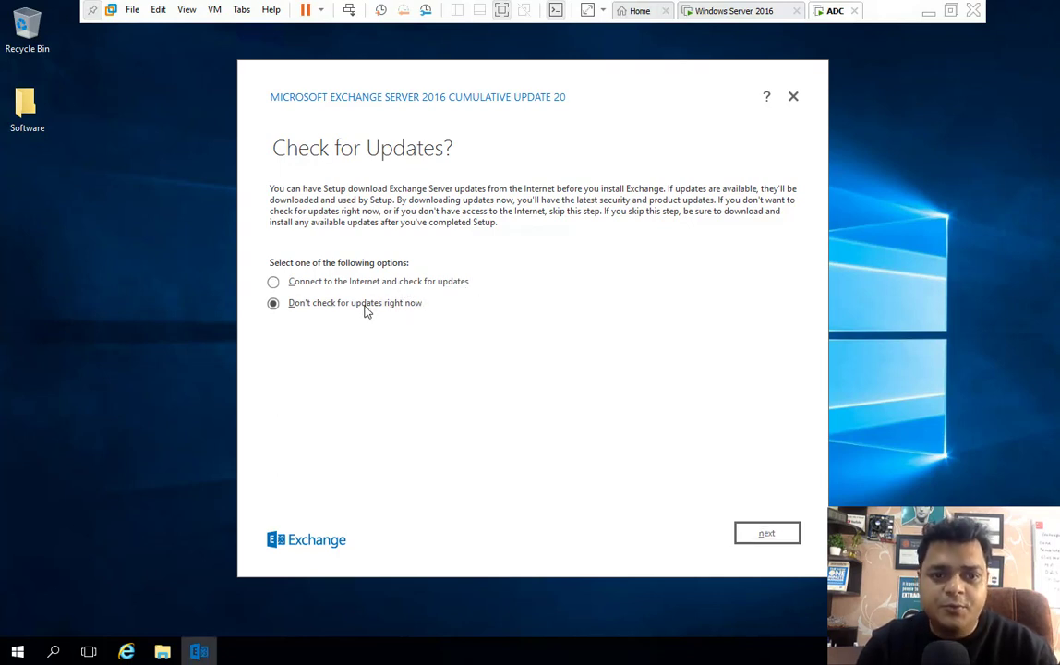
left_click(768, 533)
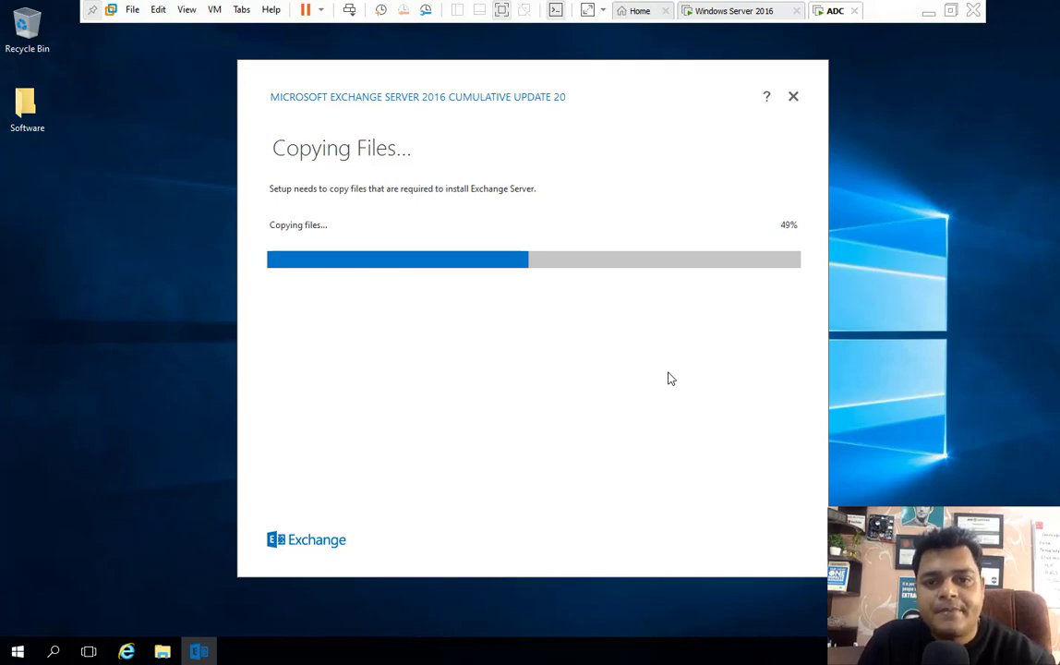
key("ctrl+Left")
key("ctrl+Left")
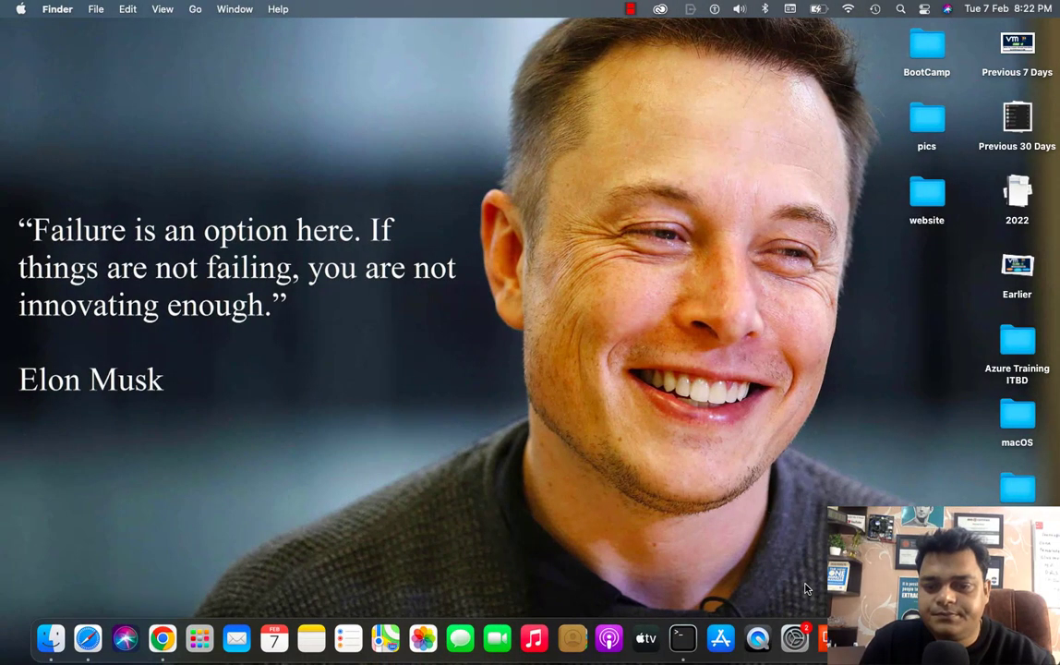
right_click(1001, 494)
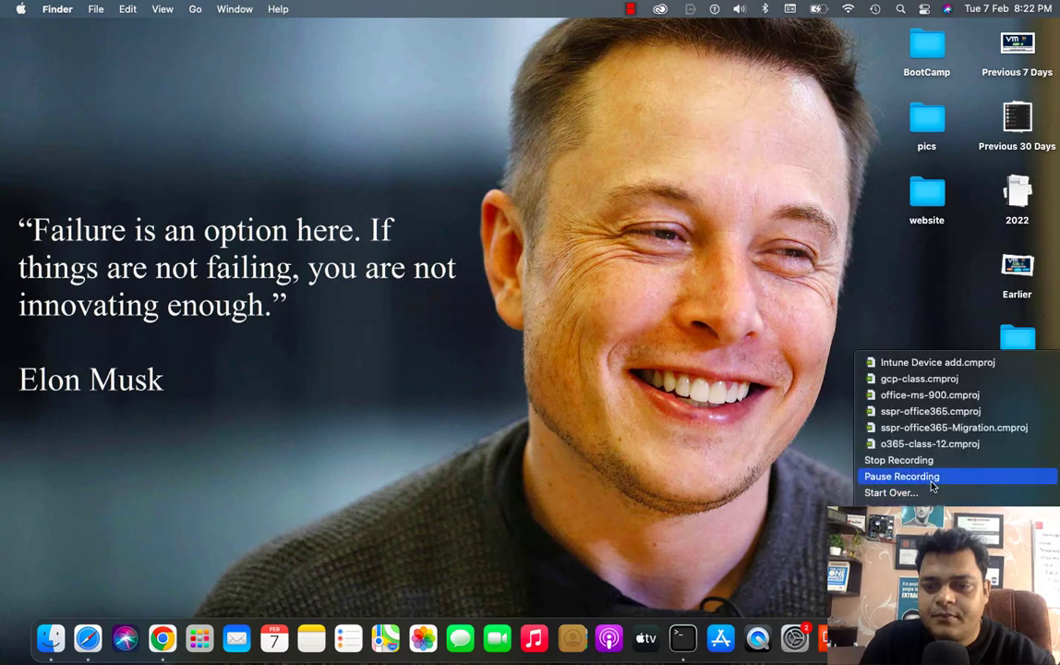
left_click(1002, 473)
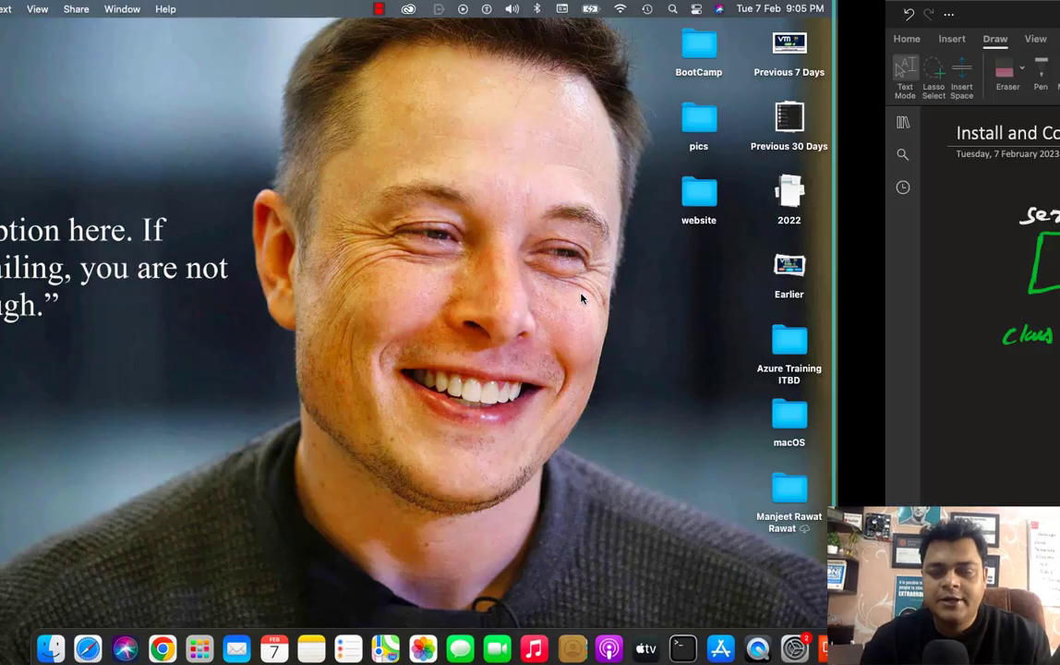
key("ctrl+Right")
key("ctrl+Right")
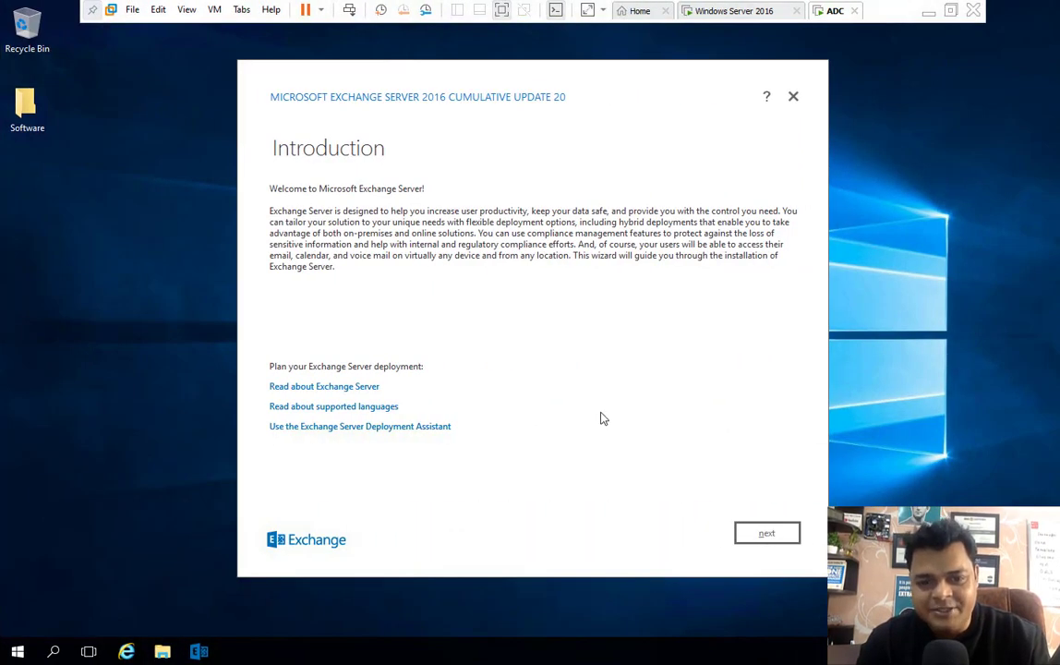
- Accept the Exchange licence agreement and keep the recommended settings
left_click(754, 532)
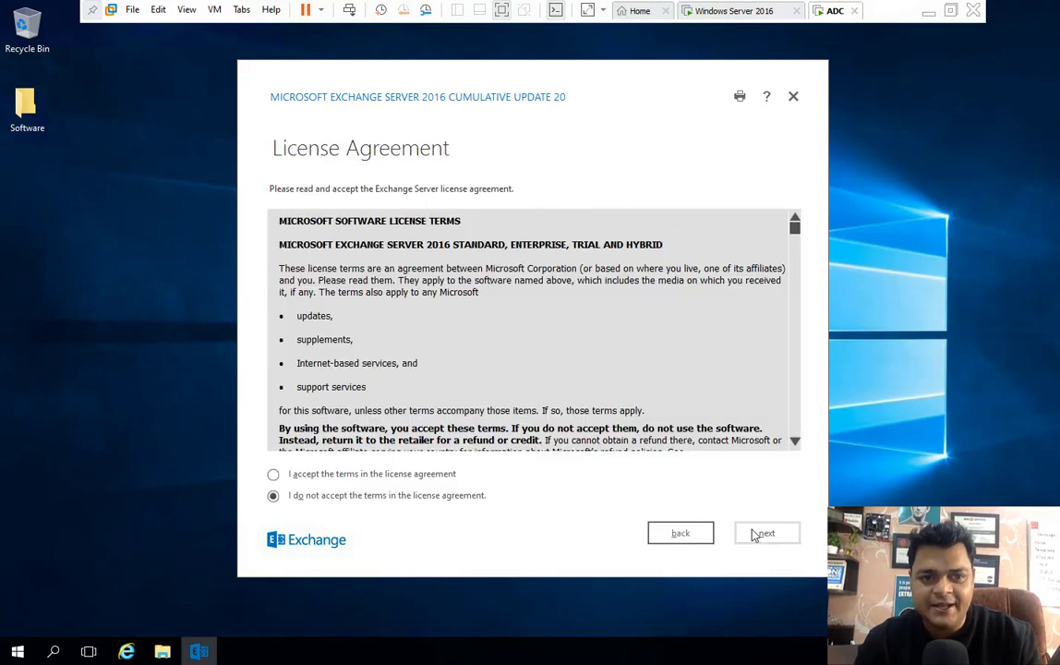
left_click(371, 474)
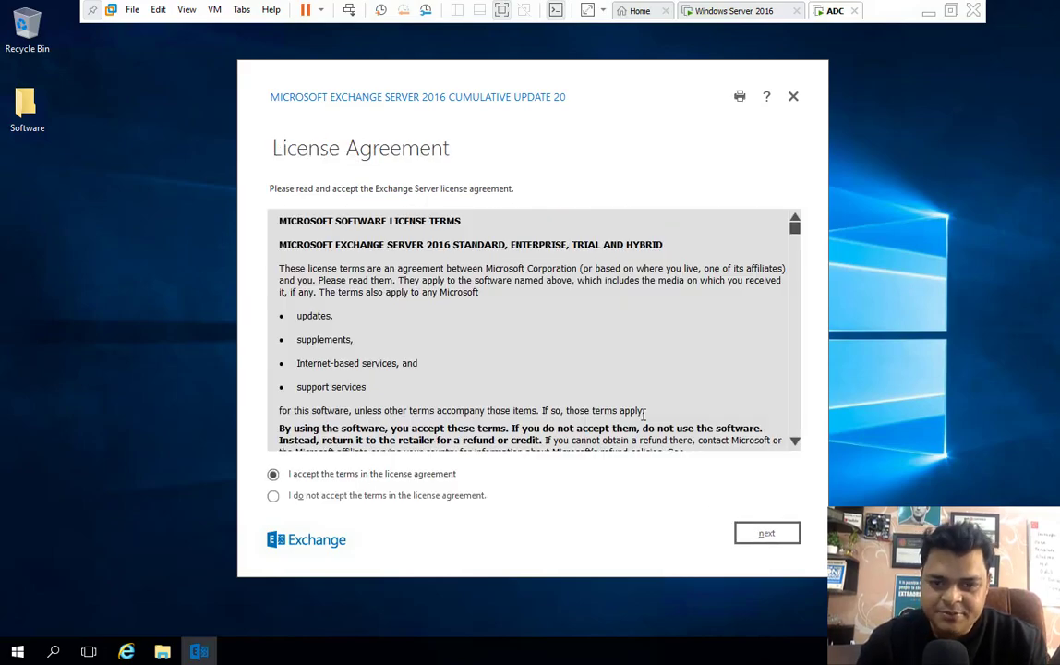
scroll(633, 373, "down", 3)
scroll(633, 374, "down", 15)
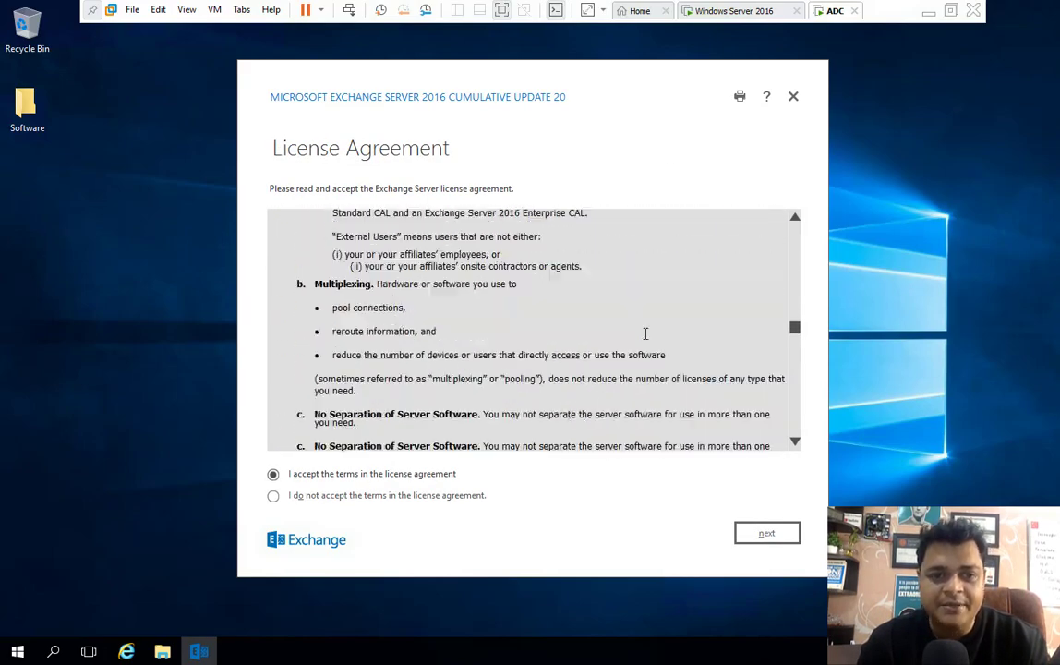
scroll(531, 255, "down", 20)
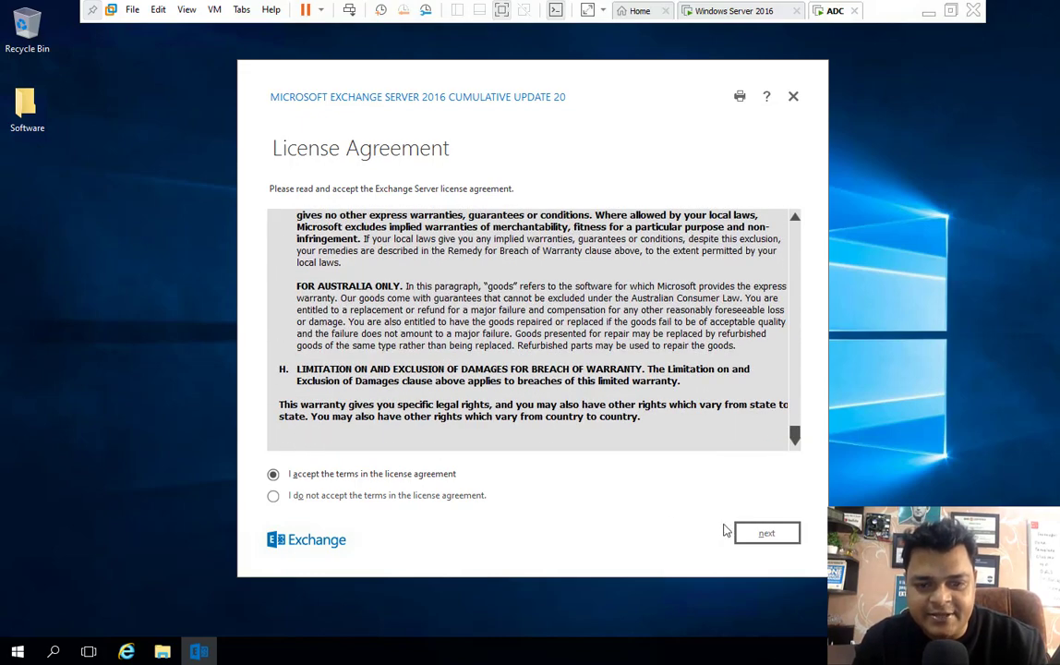
left_click(758, 535)
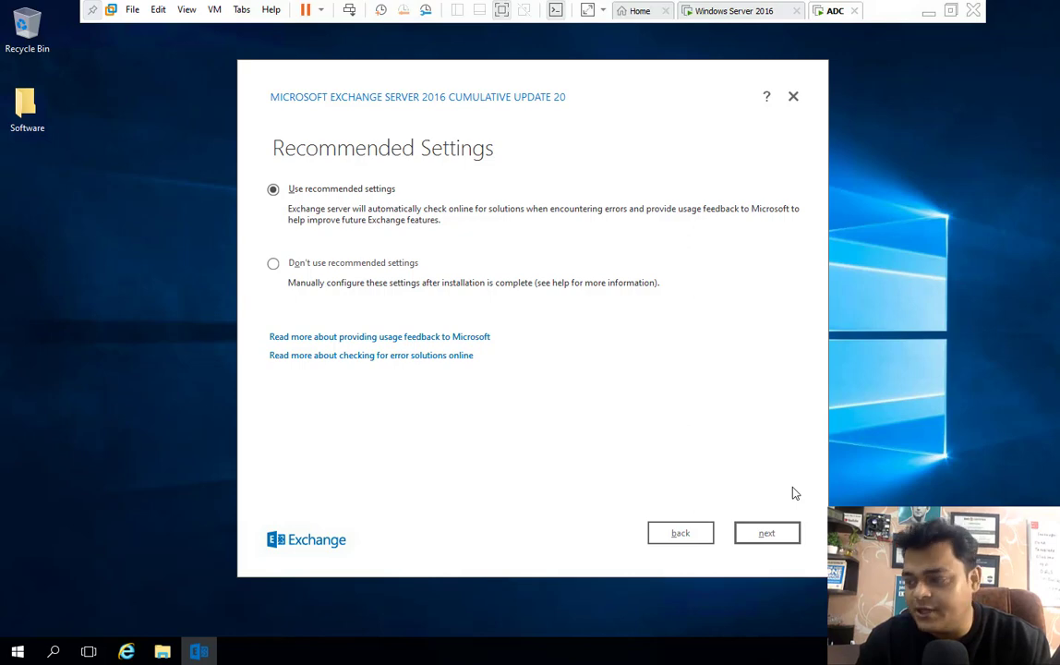
left_click(769, 543)
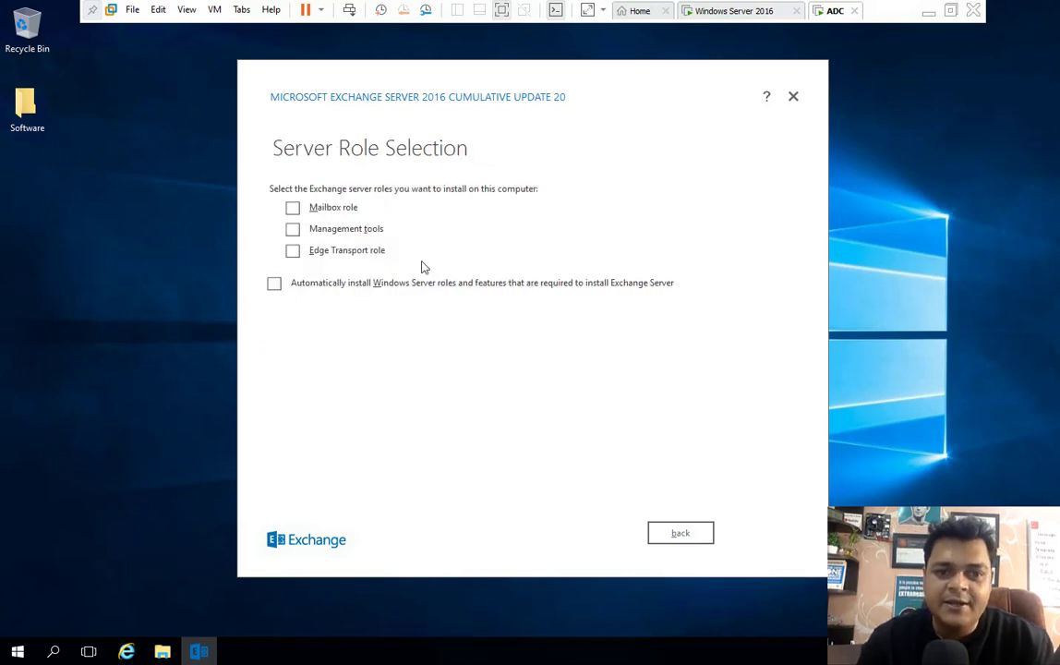
- Select the Mailbox role with automatic Windows Server roles and features installation, then continue
left_click(292, 207)
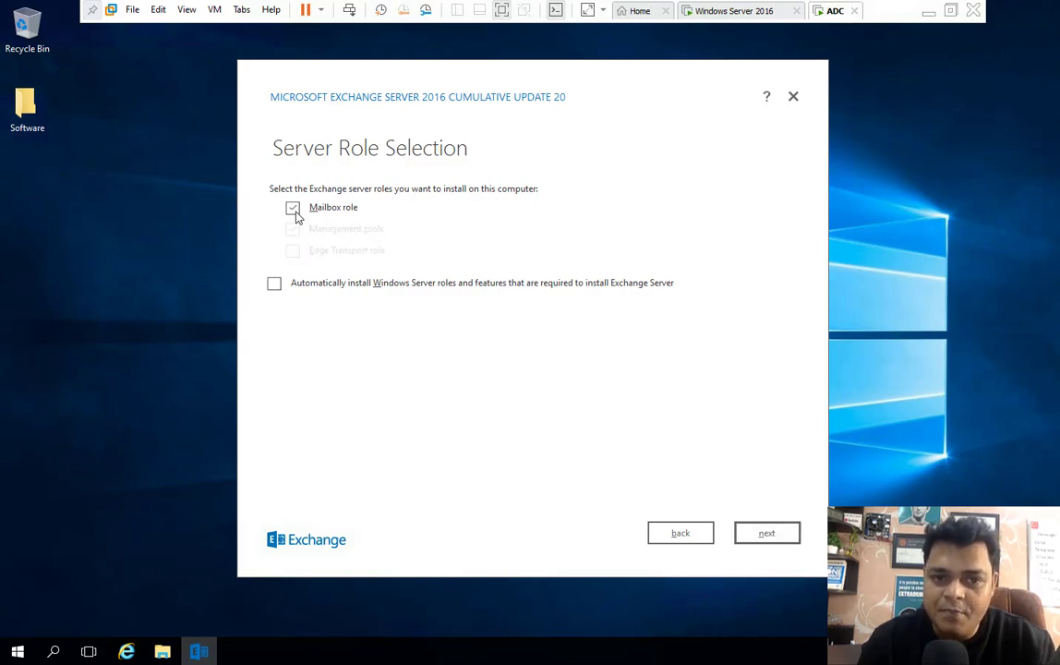
left_click(293, 208)
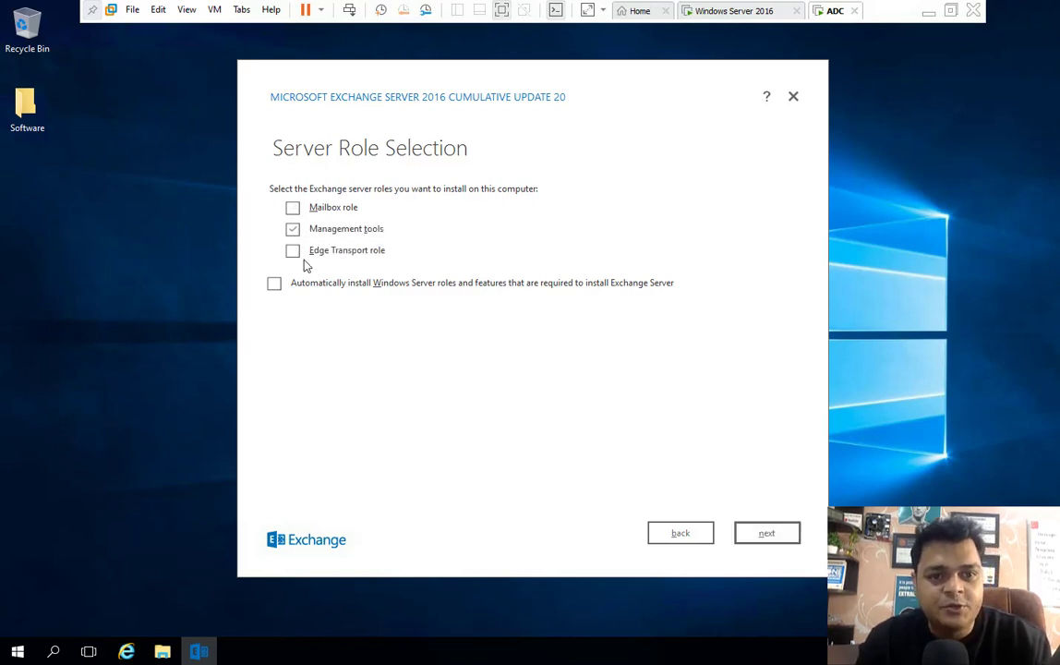
left_click(275, 284)
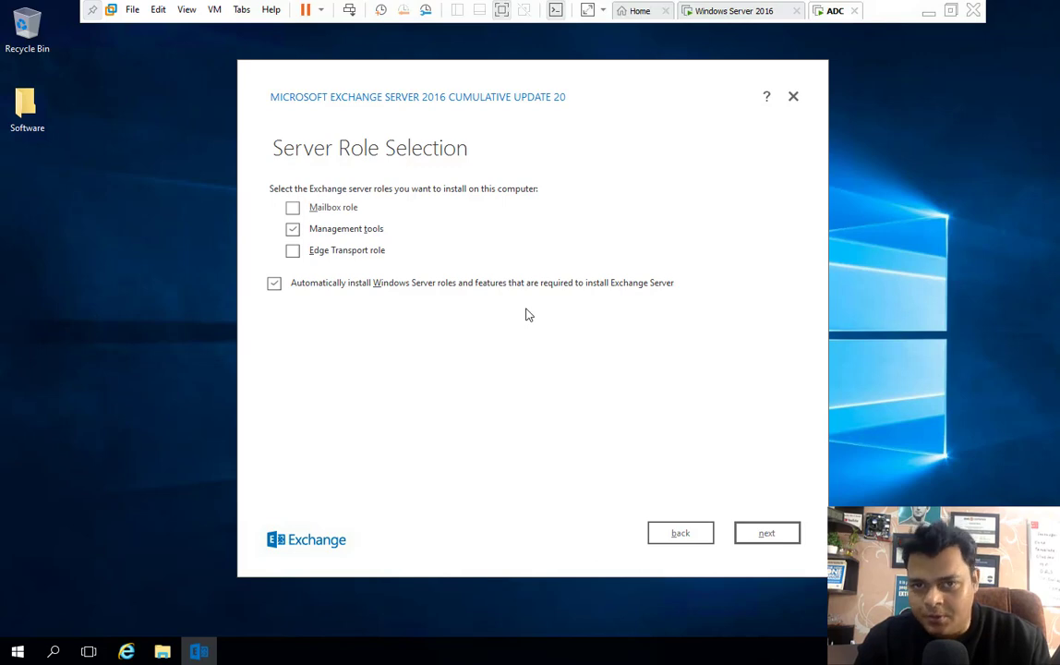
left_click(293, 229)
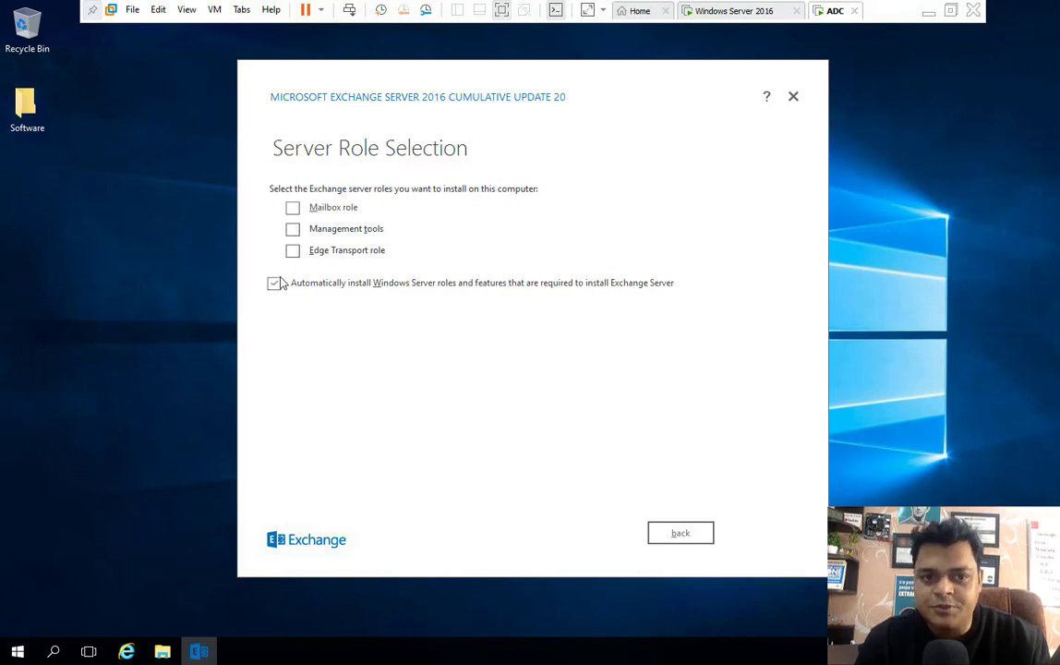
left_click(292, 209)
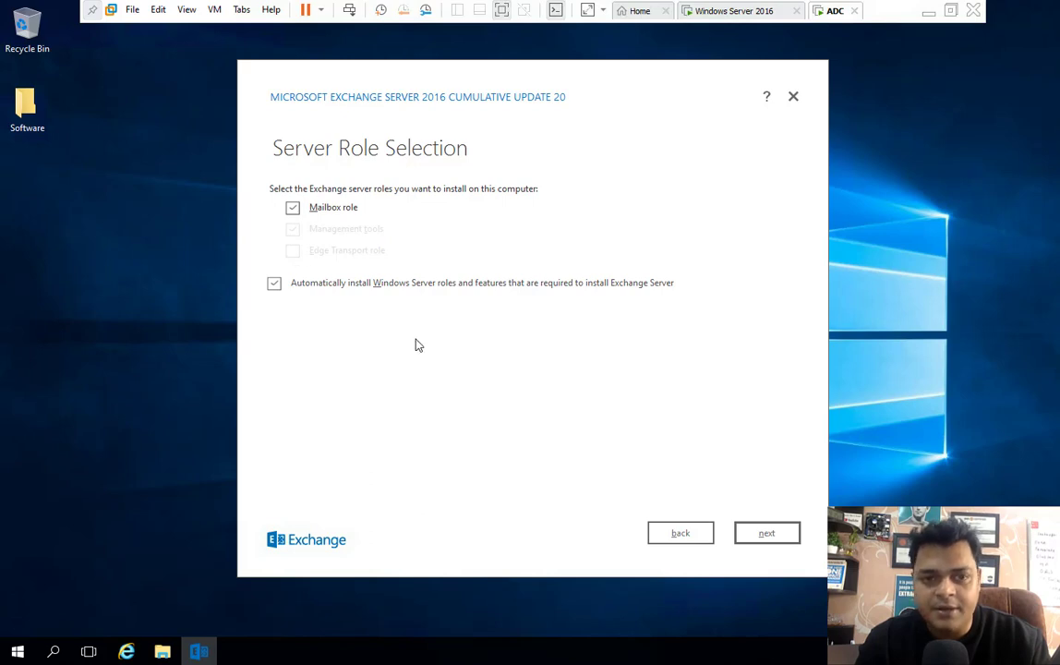
left_click(766, 536)
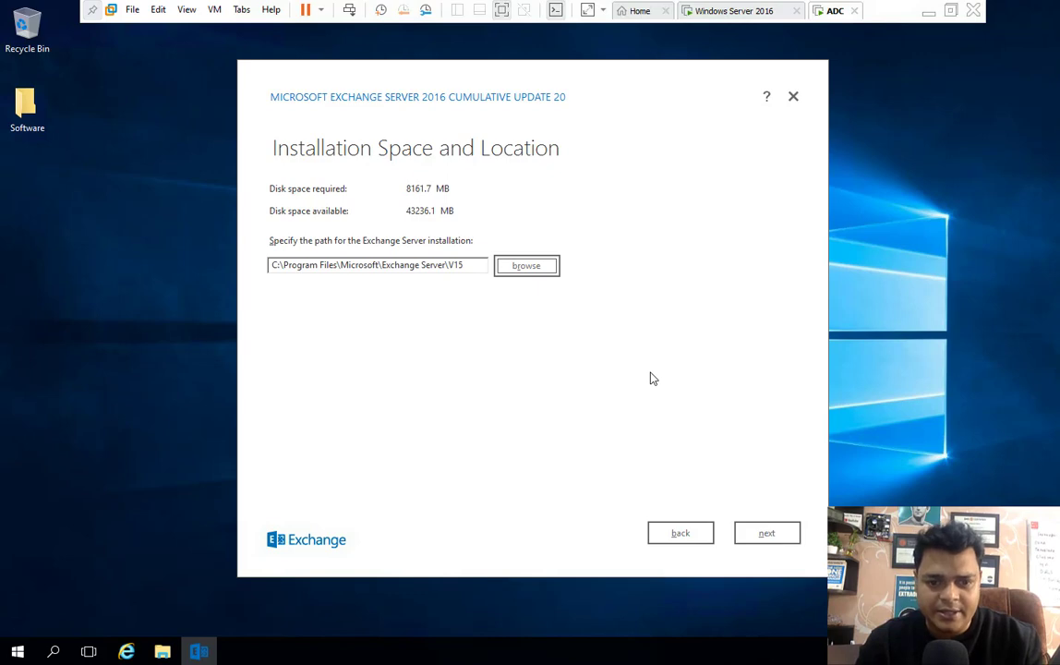
- Accept path C:\Program Files\Microsoft\Exchange Server\V15, 'First Organization', and malware scanning on
left_click(767, 534)
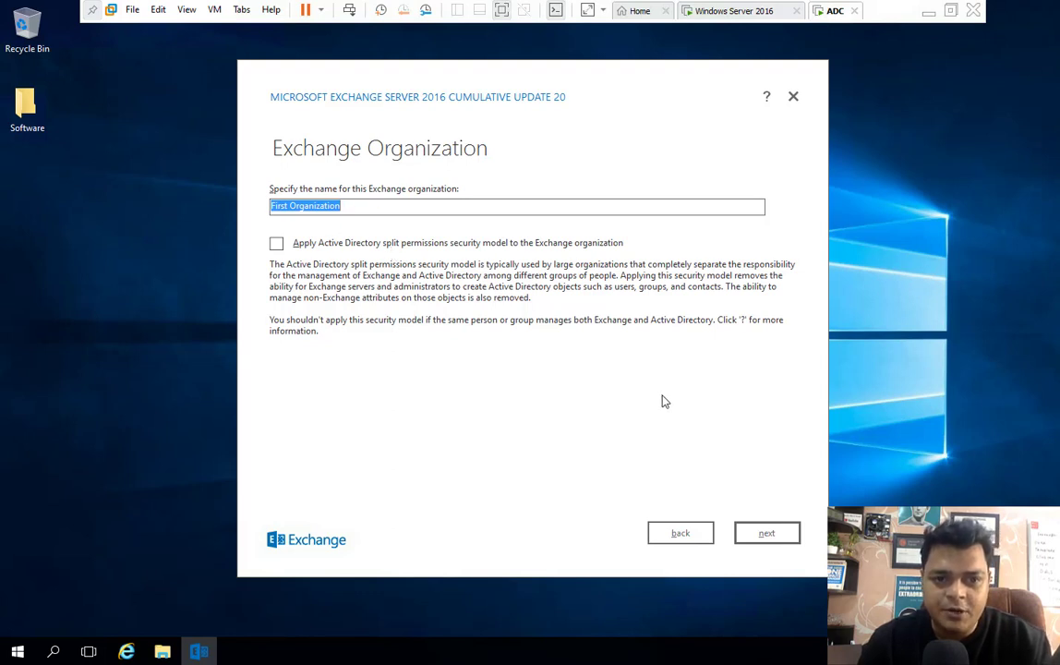
left_click(769, 535)
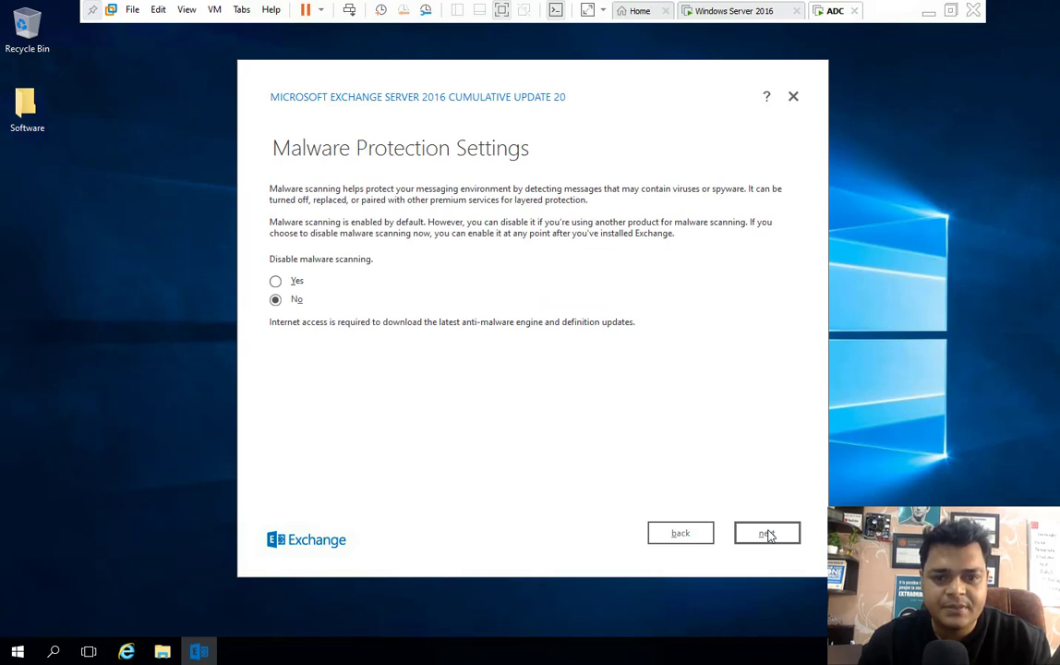
left_click(768, 535)
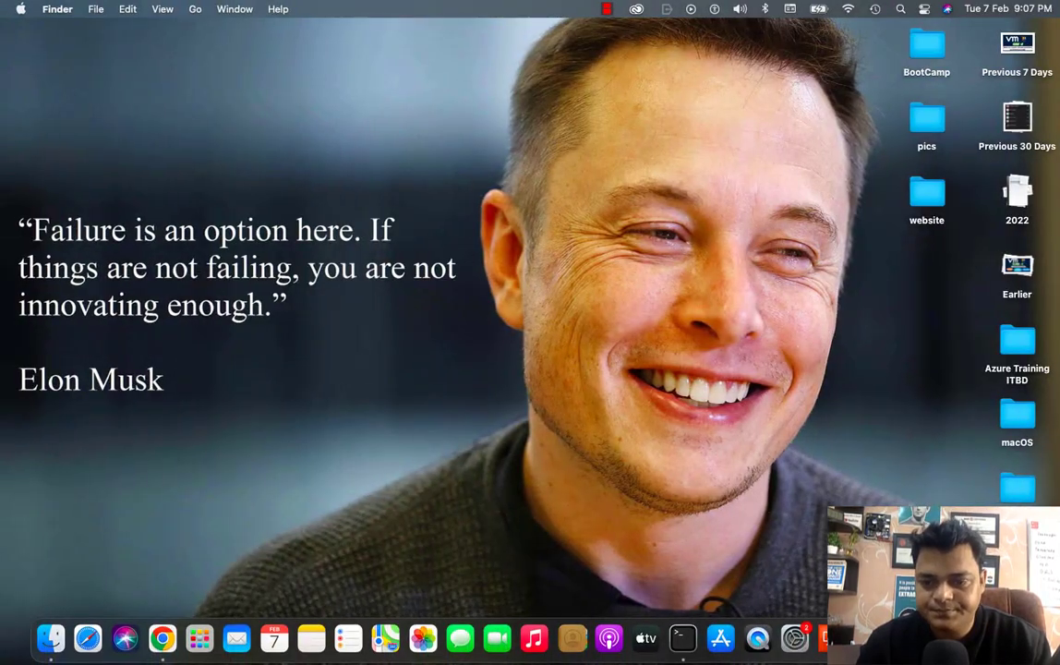
- Pause the screen recording from the recorder's Dock menu
right_click(957, 637)
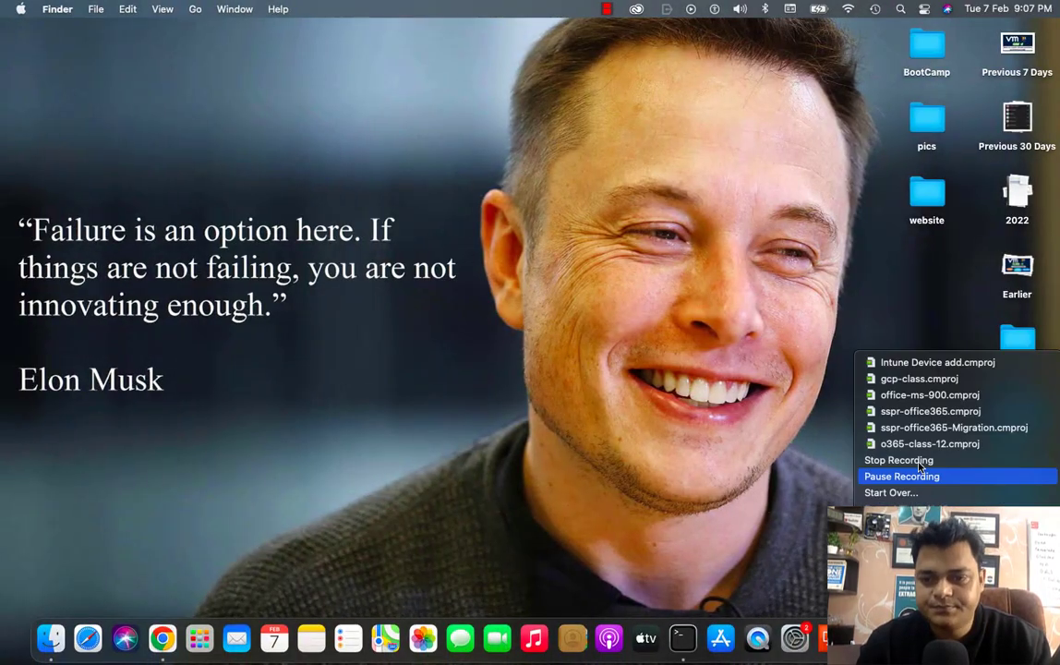
left_click(914, 476)
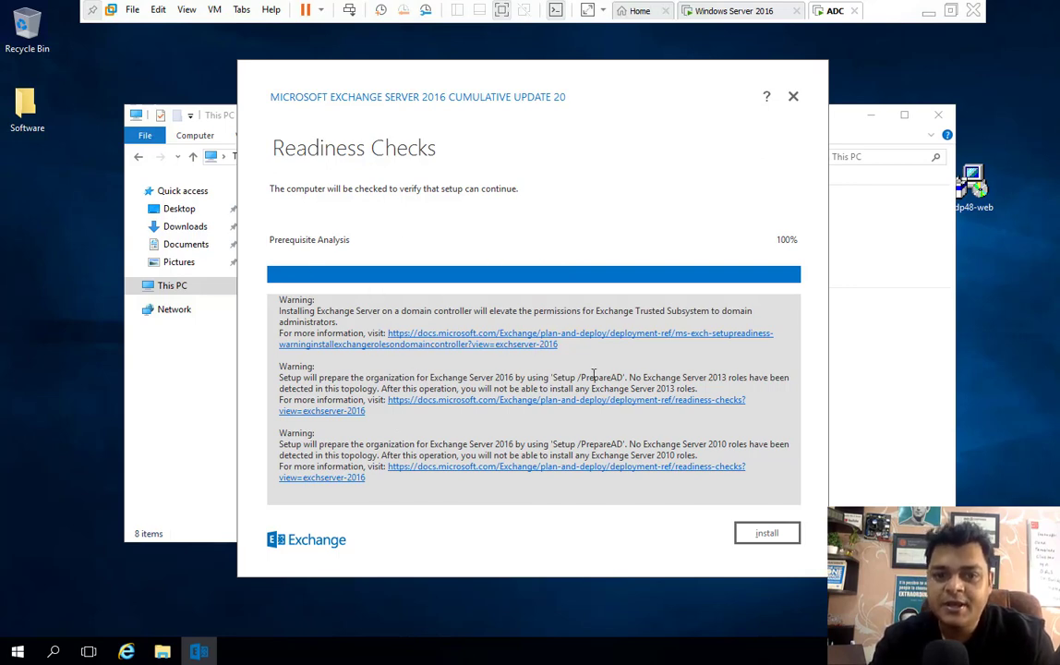
- Start the Exchange installation from Readiness Checks and pause the recording while it progresses
left_click(767, 535)
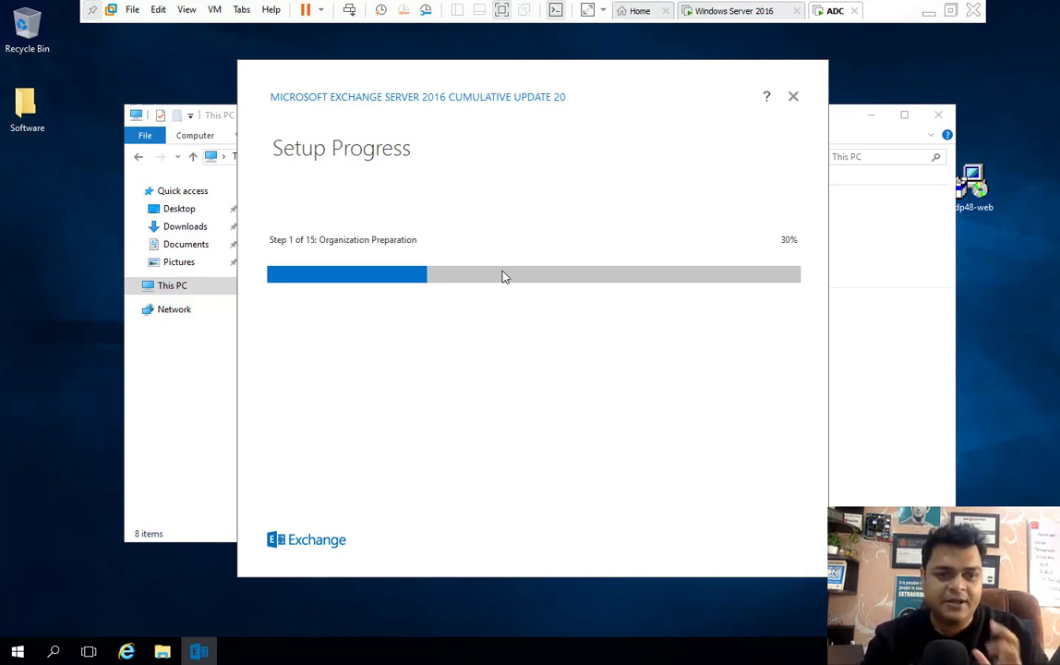
key("ctrl+Left")
key("ctrl+Left")
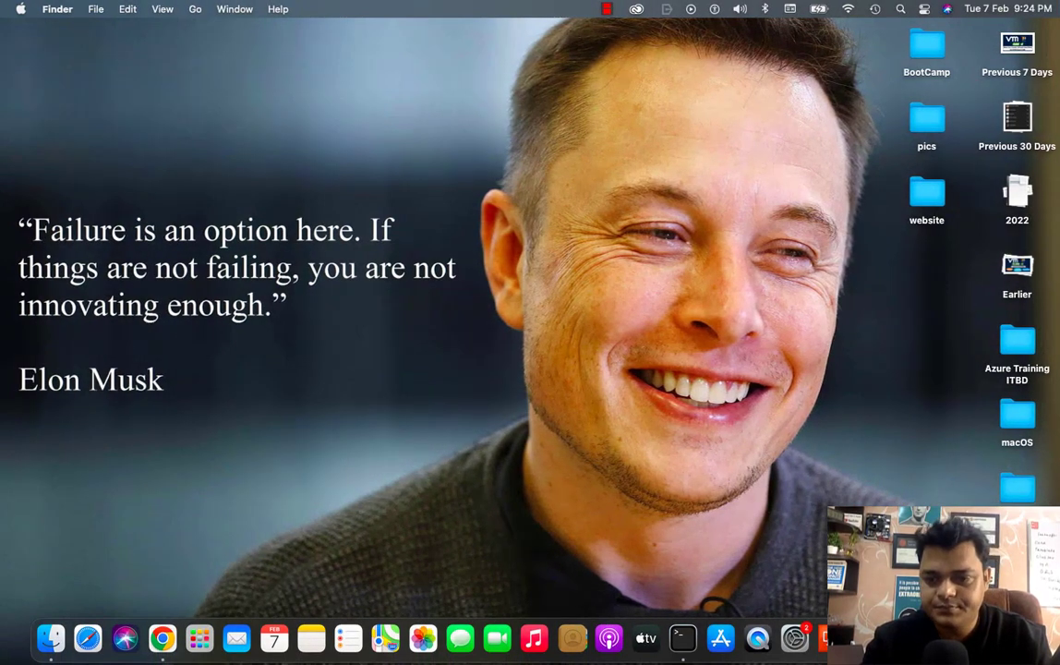
right_click(934, 638)
left_click(928, 476)
key("ctrl+Right")
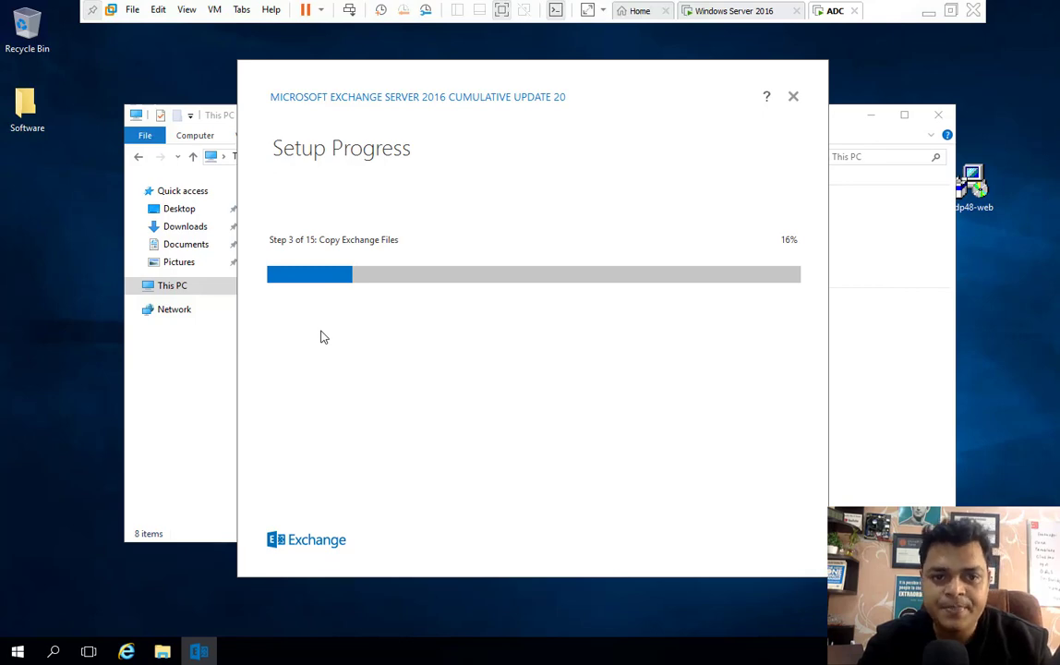
key("ctrl+Left")
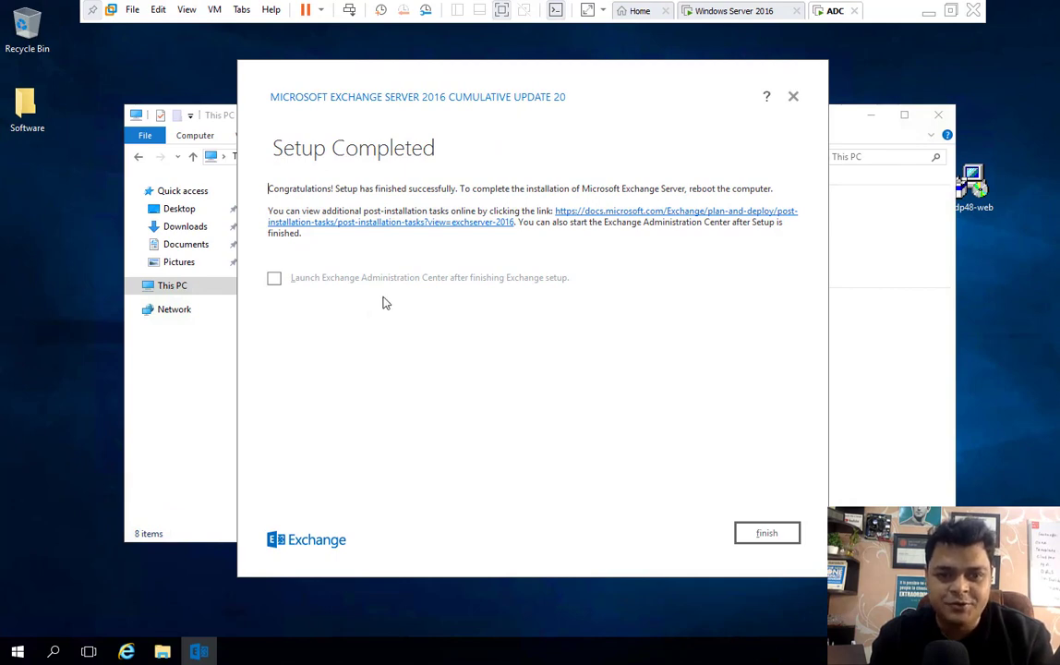
- Close finished setup with admin center launch, always use the chosen app for adc, close This PC
left_click(274, 278)
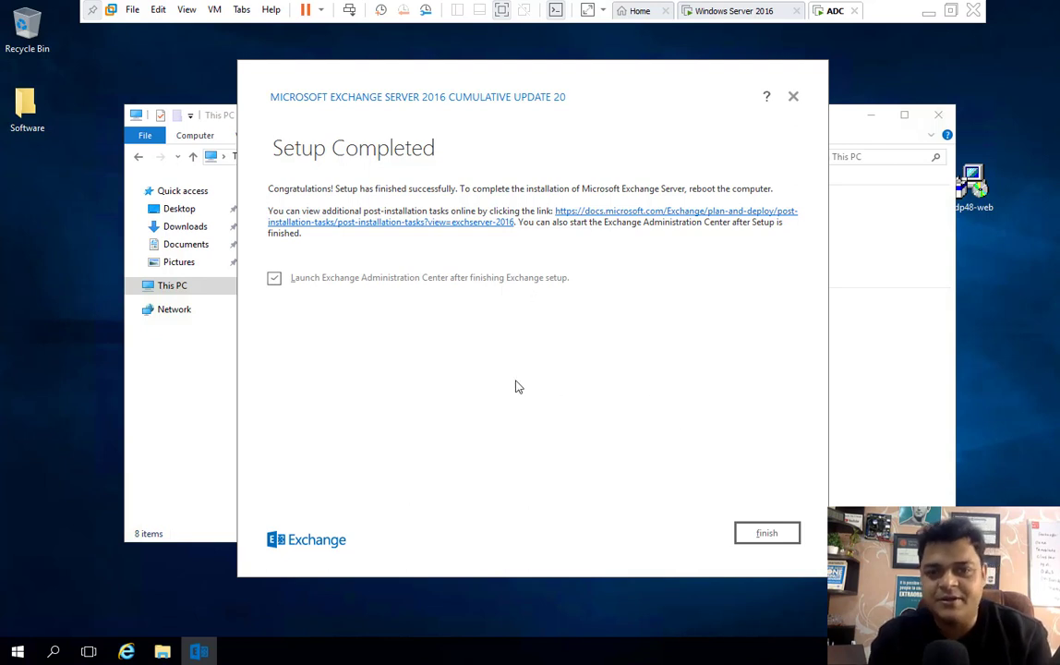
left_click(760, 535)
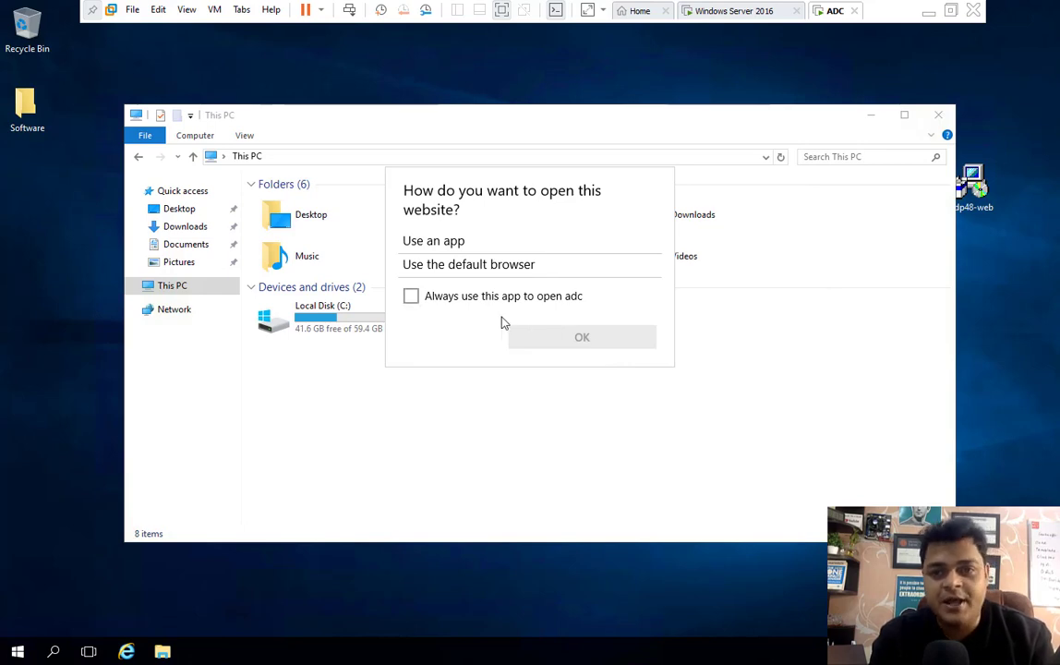
left_click(473, 298)
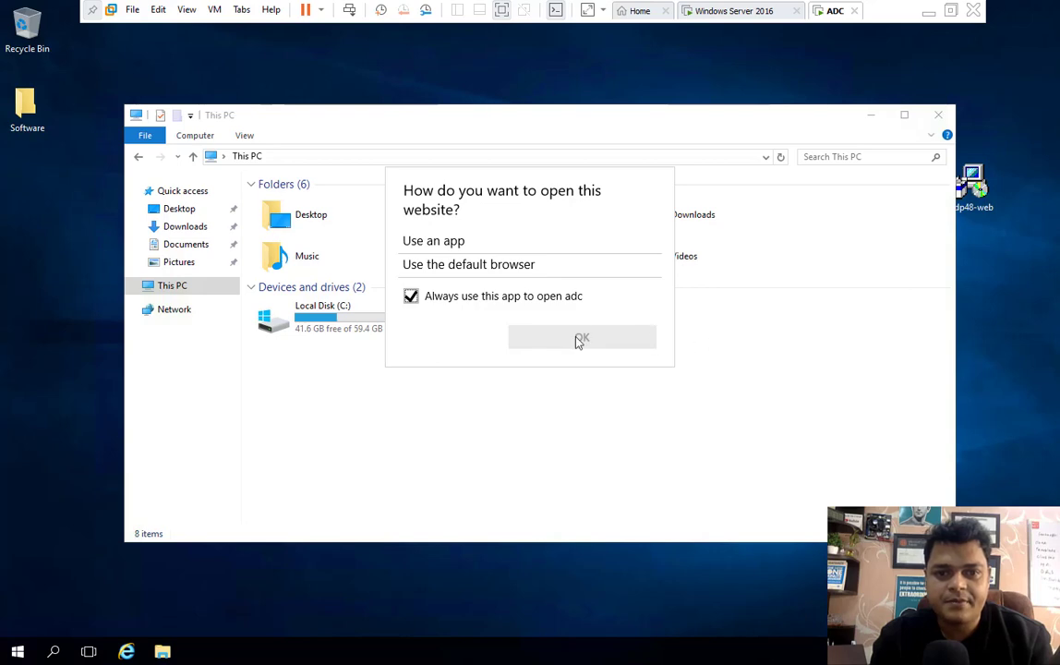
left_click(580, 338)
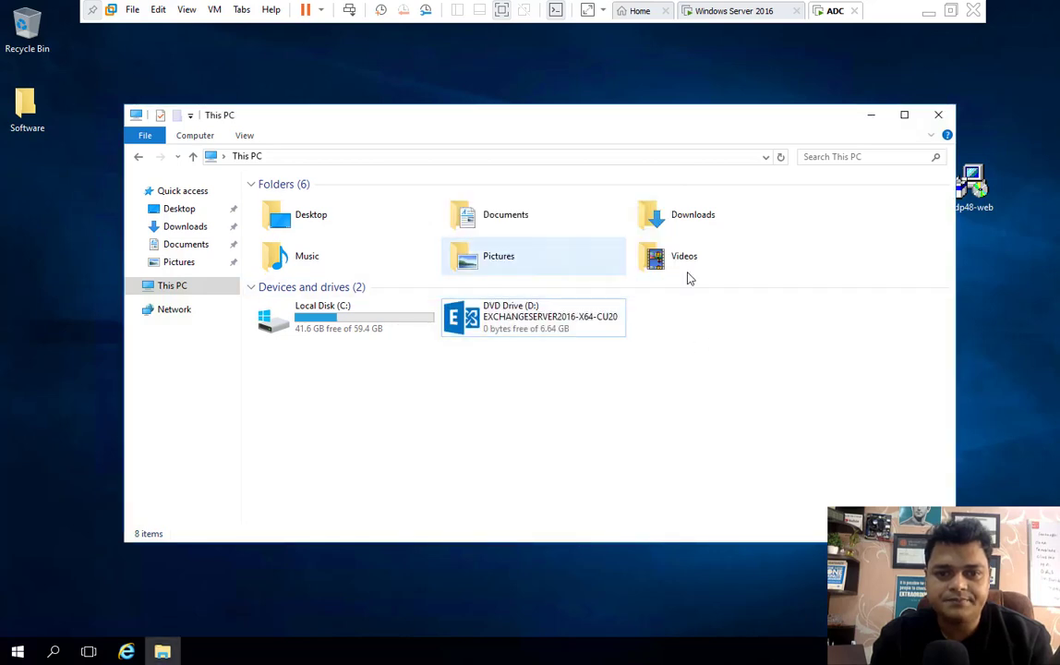
left_click(942, 119)
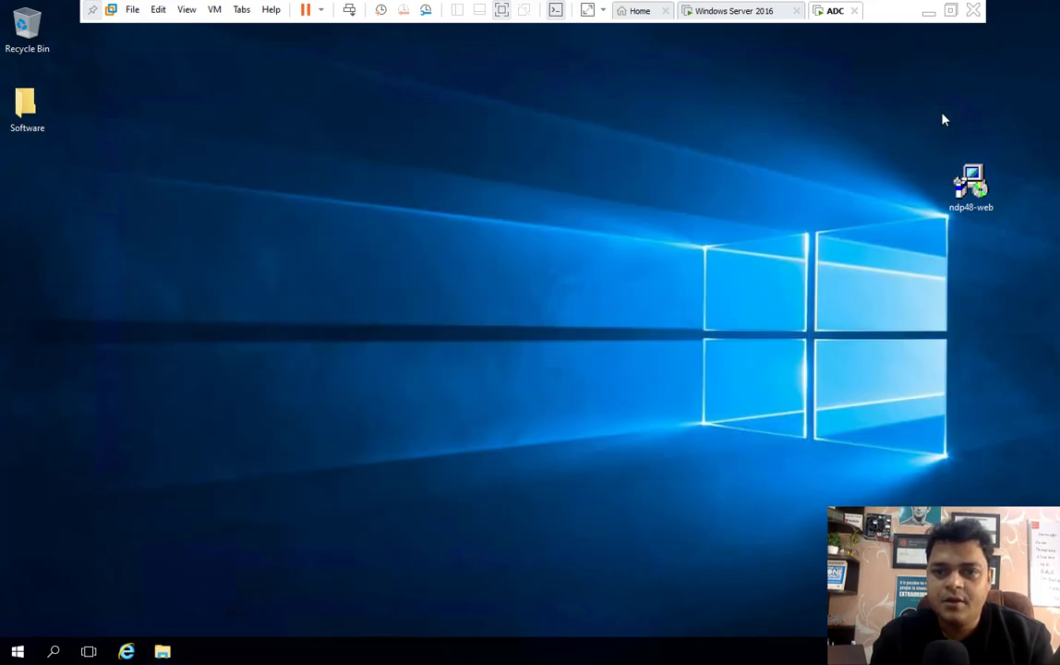
- Sort the desktop icons by size, then launch Exchange Administrative Center and open Exchange Management Shell
right_click(610, 242)
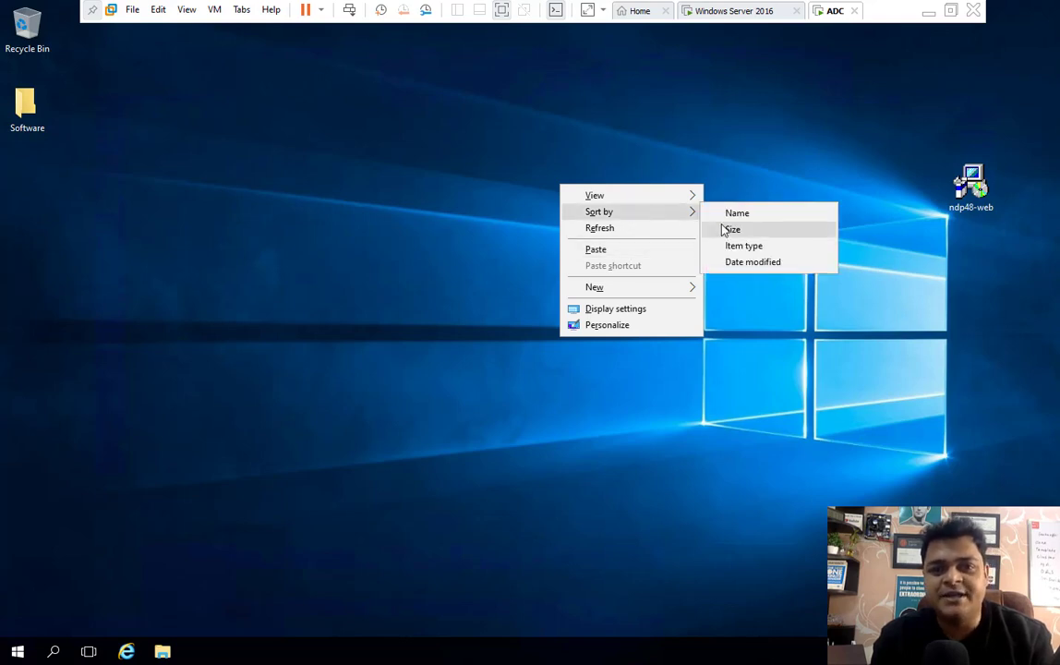
left_click(725, 229)
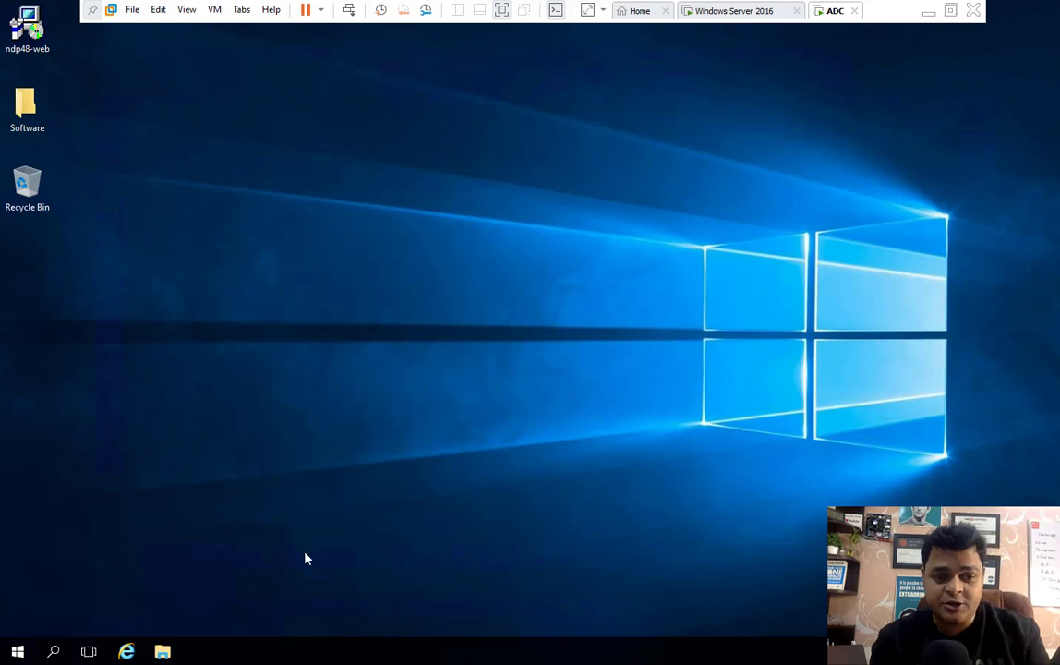
left_click(15, 653)
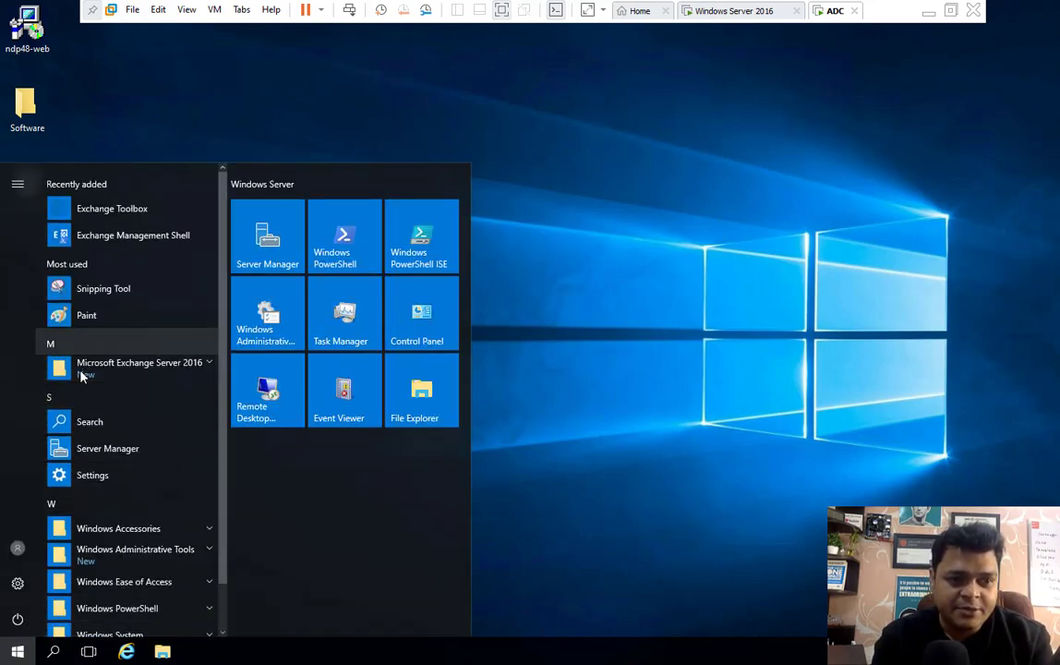
left_click(210, 367)
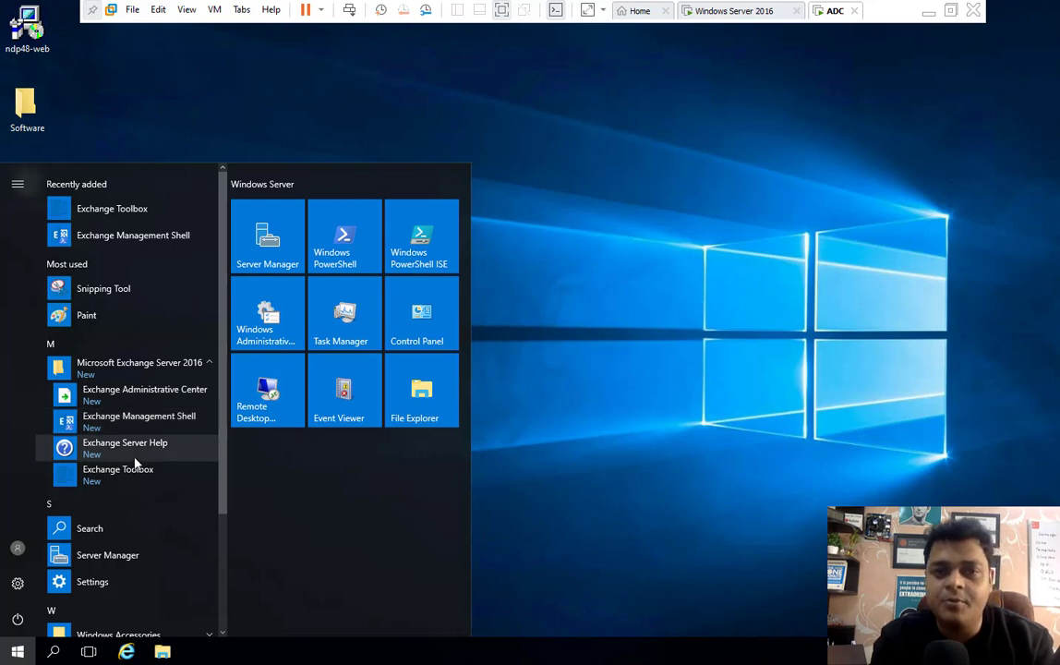
left_click(133, 402)
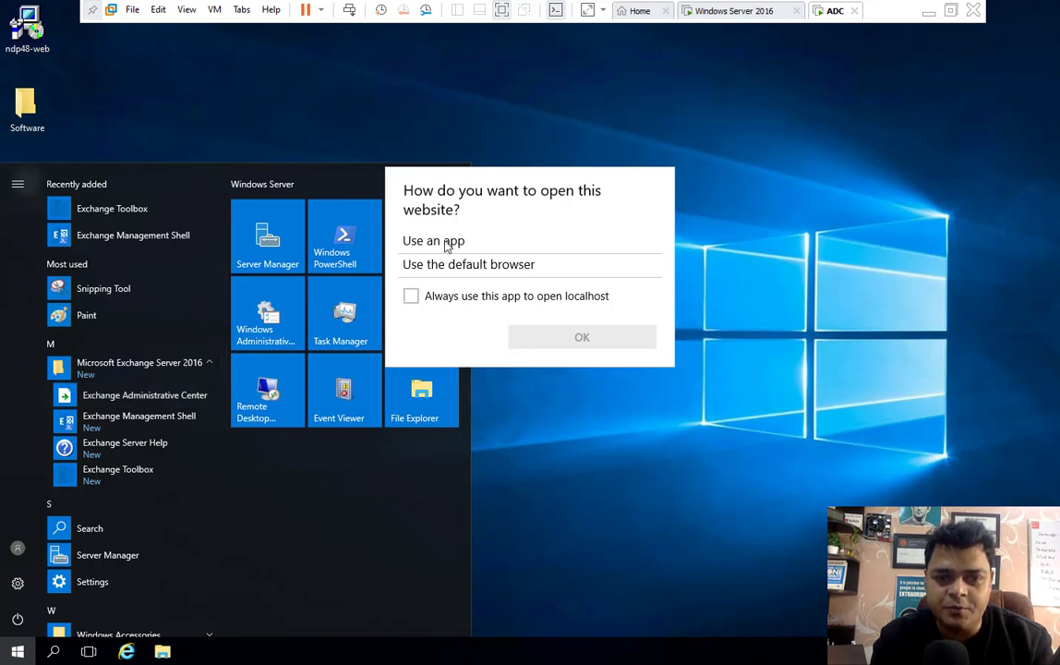
left_click(411, 296)
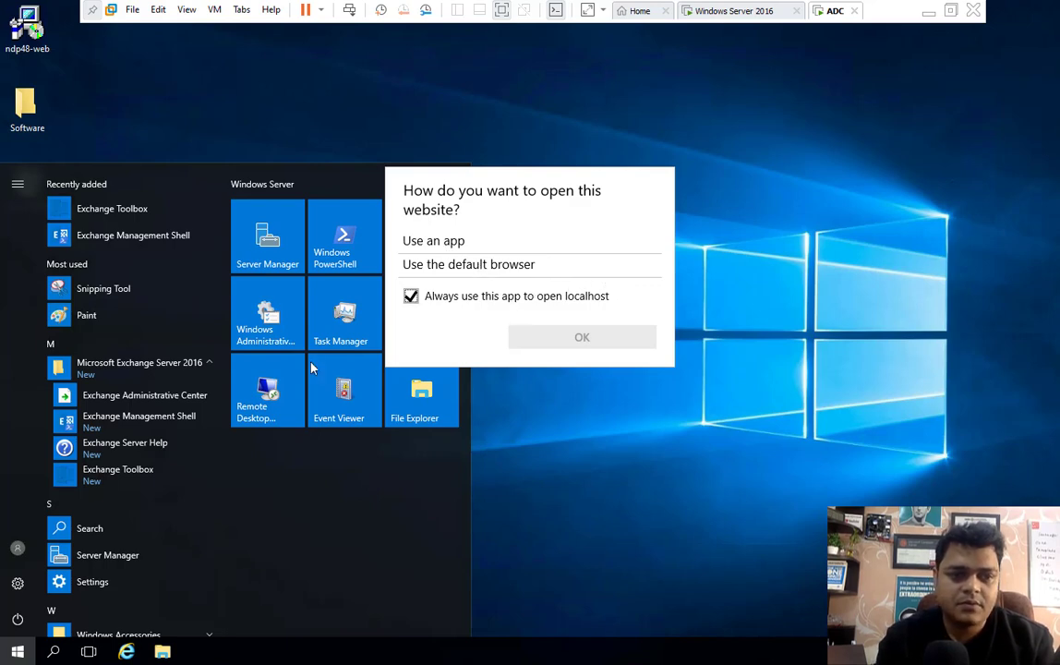
left_click(141, 420)
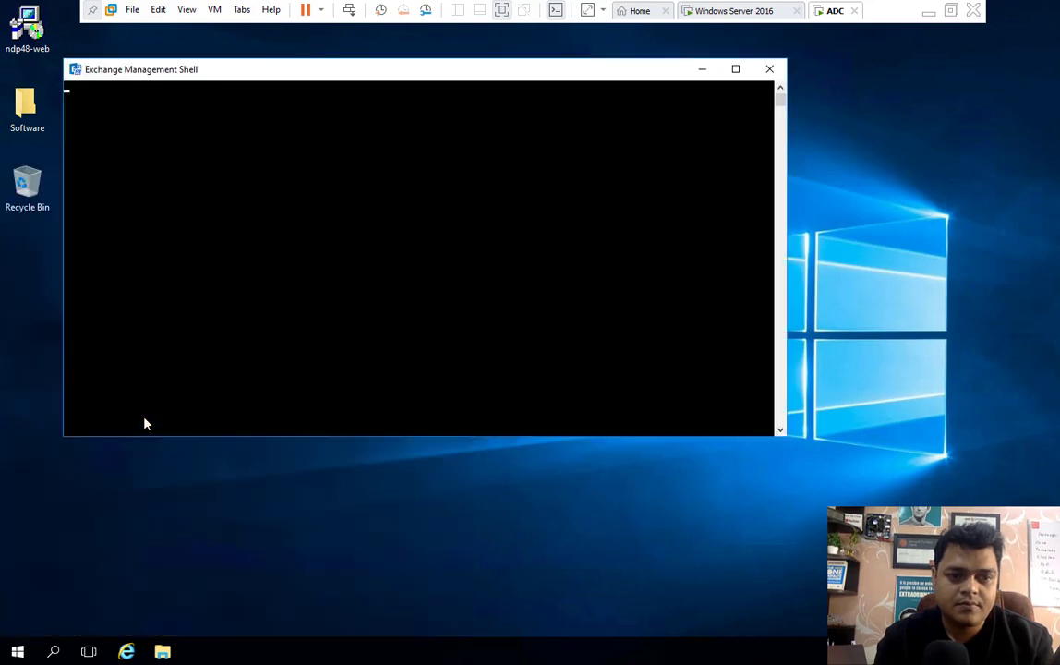
- Close Exchange Management Shell and relaunch Exchange Administrative Center, always using the same app for localhost
left_click(771, 72)
left_click(17, 651)
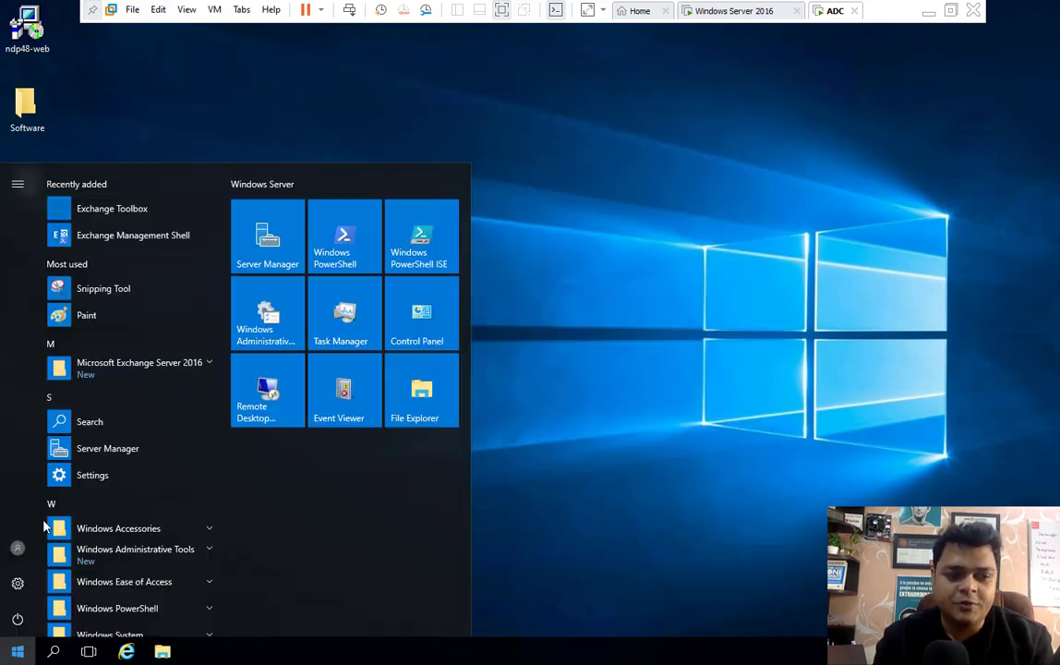
left_click(196, 369)
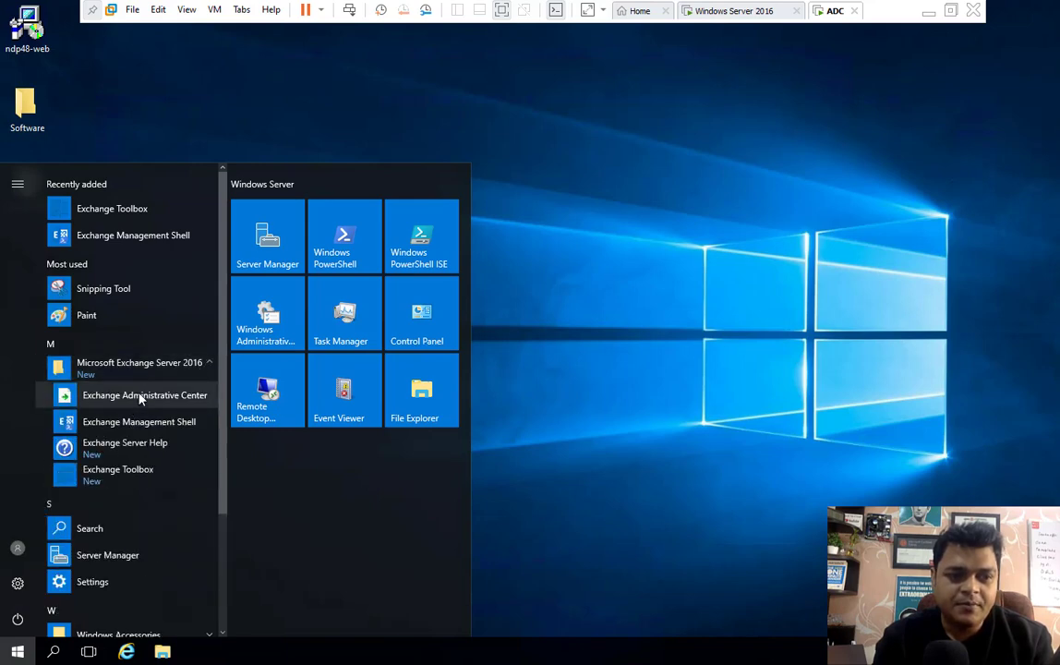
left_click(140, 395)
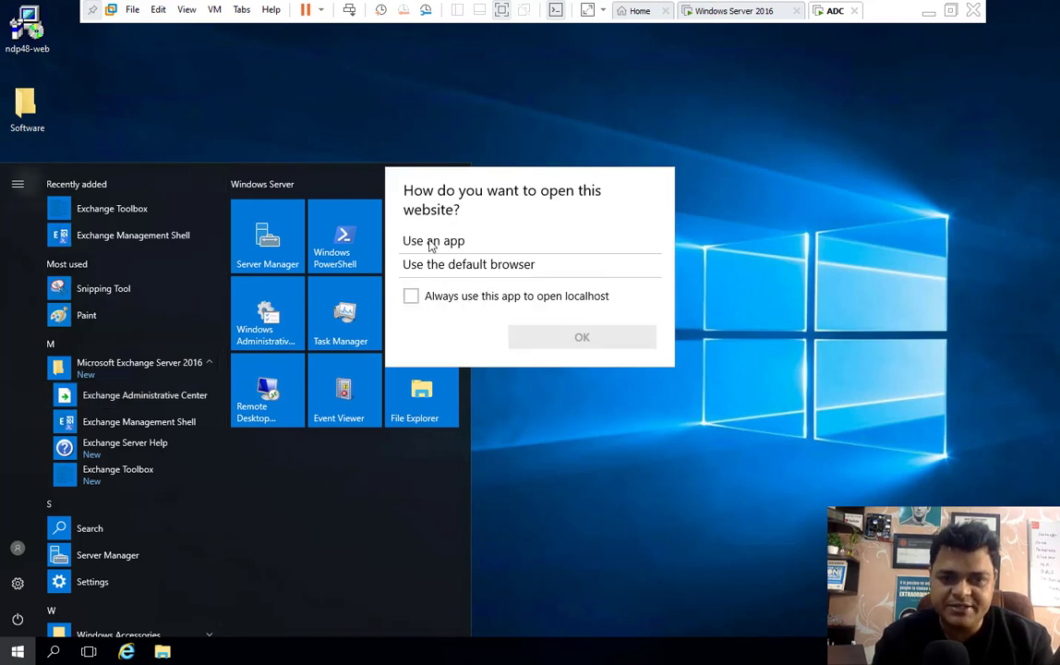
left_click(411, 297)
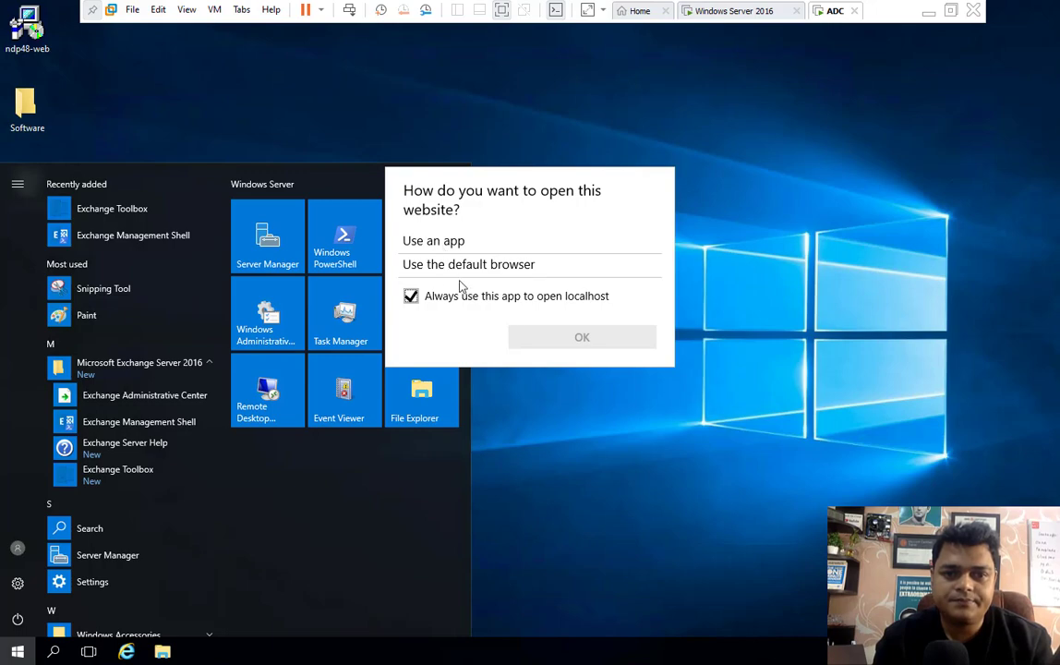
- Pause the screen recording from the Mac desktop and return to the Windows Server VM
key("ctrl+Left")
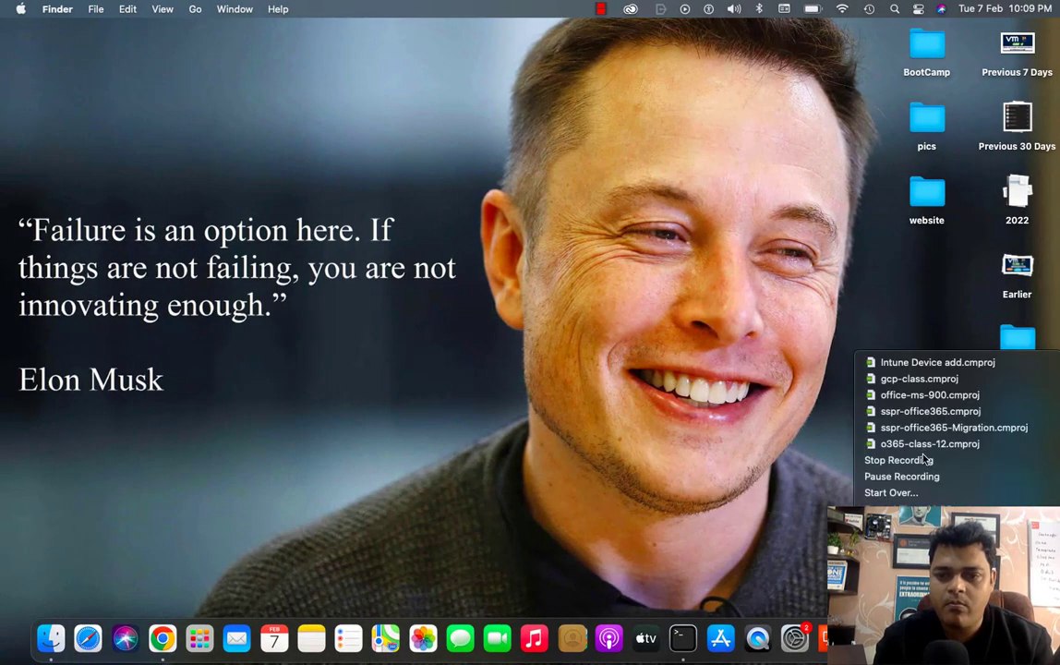
left_click(859, 474)
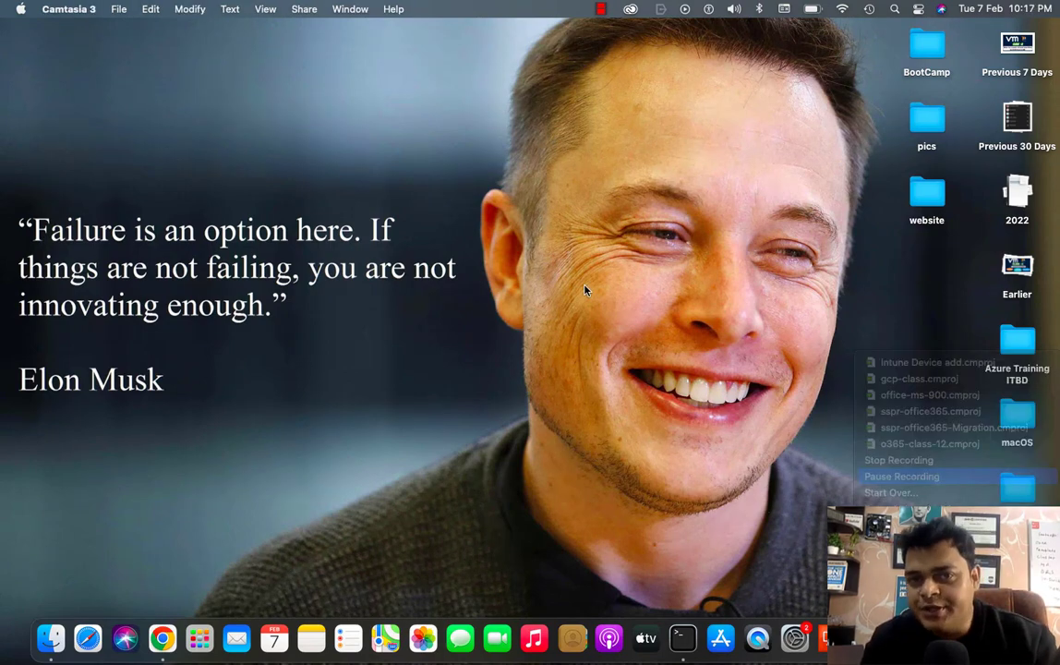
key("ctrl+Right")
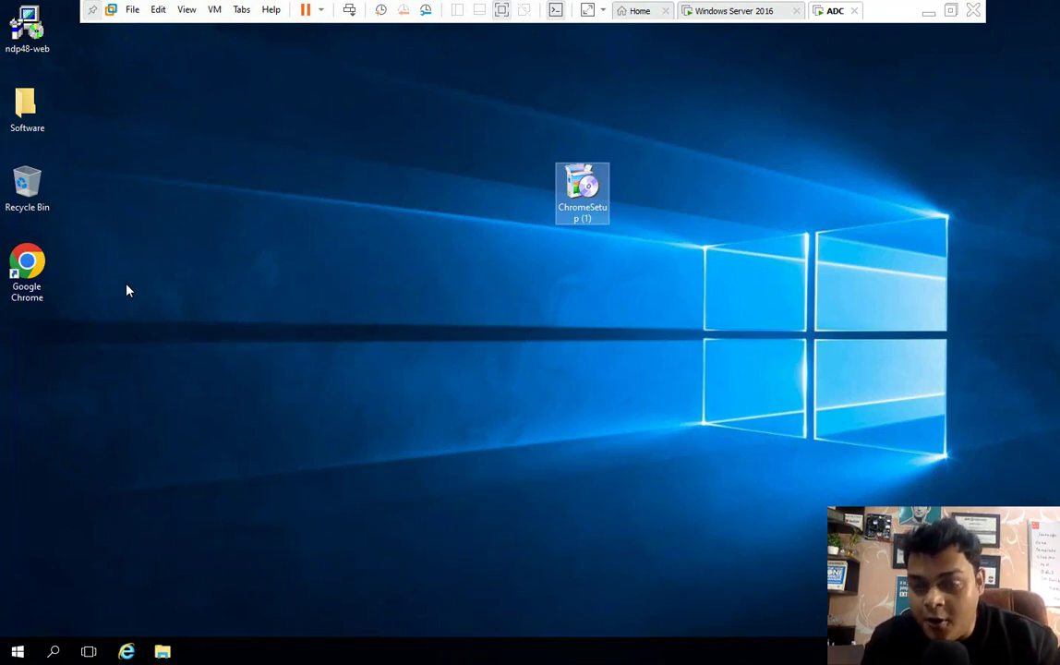
- Launch Exchange Administrative Center and sign in with the Class.com domain Administrator account and its password
left_click(17, 652)
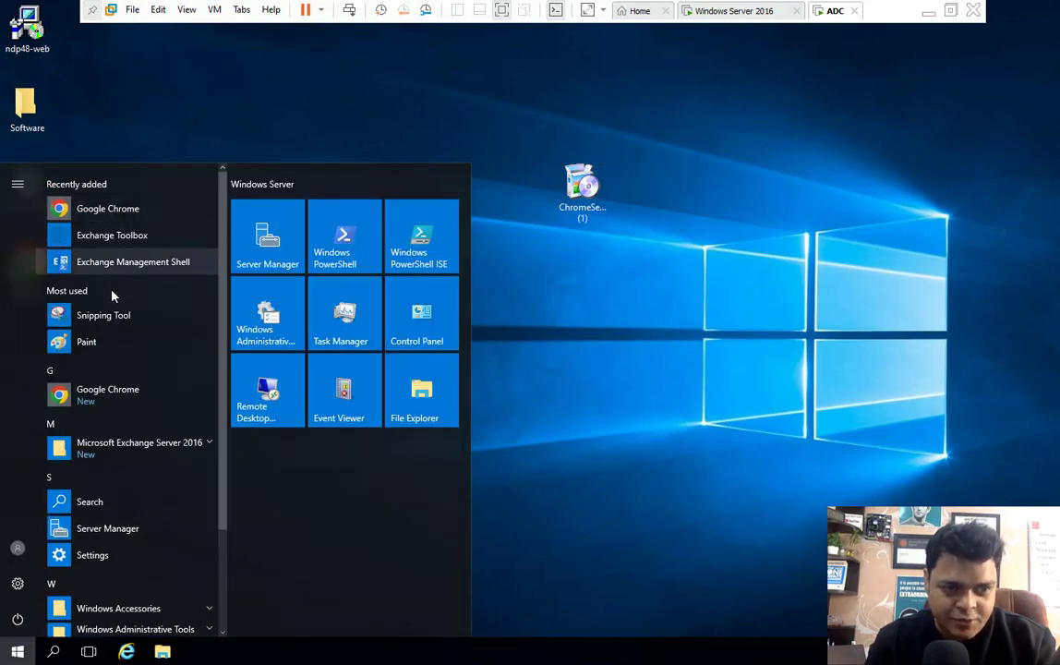
left_click(165, 448)
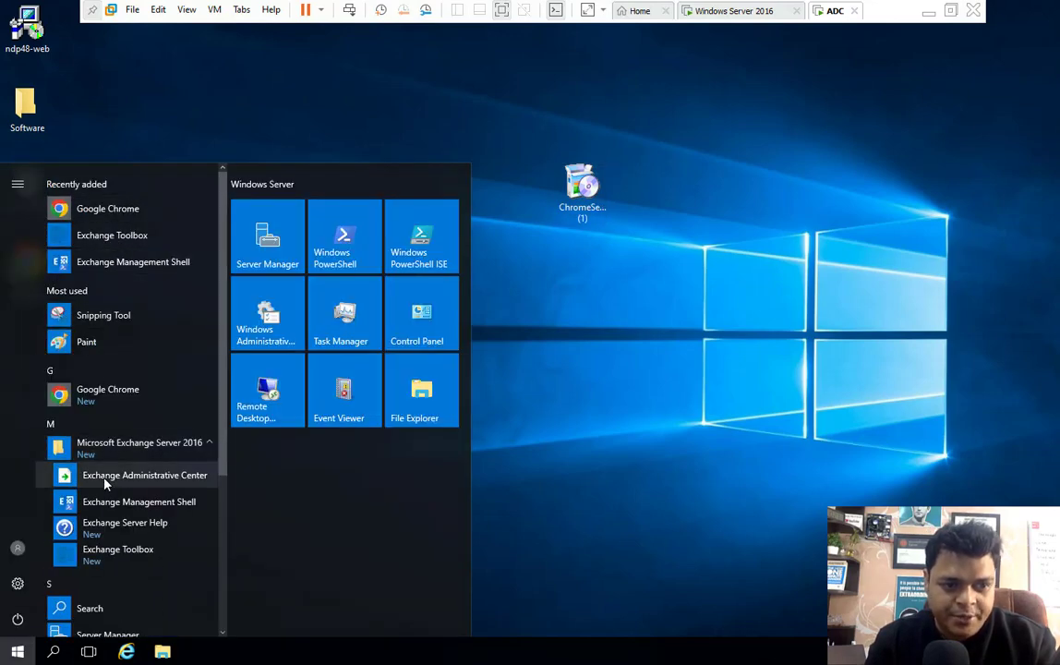
left_click(106, 476)
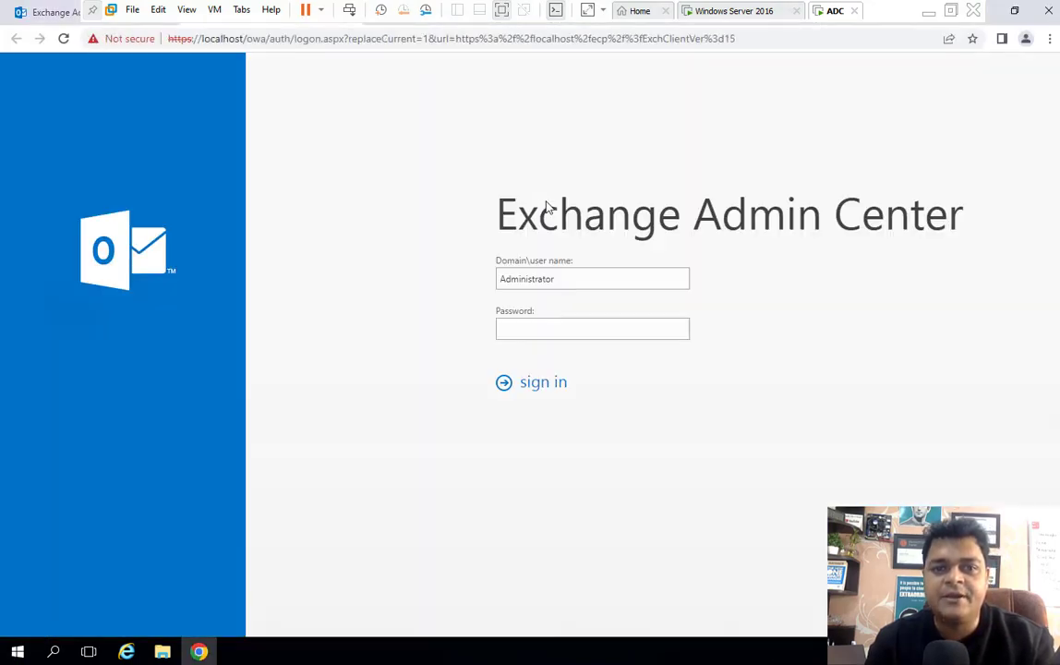
left_click(544, 279)
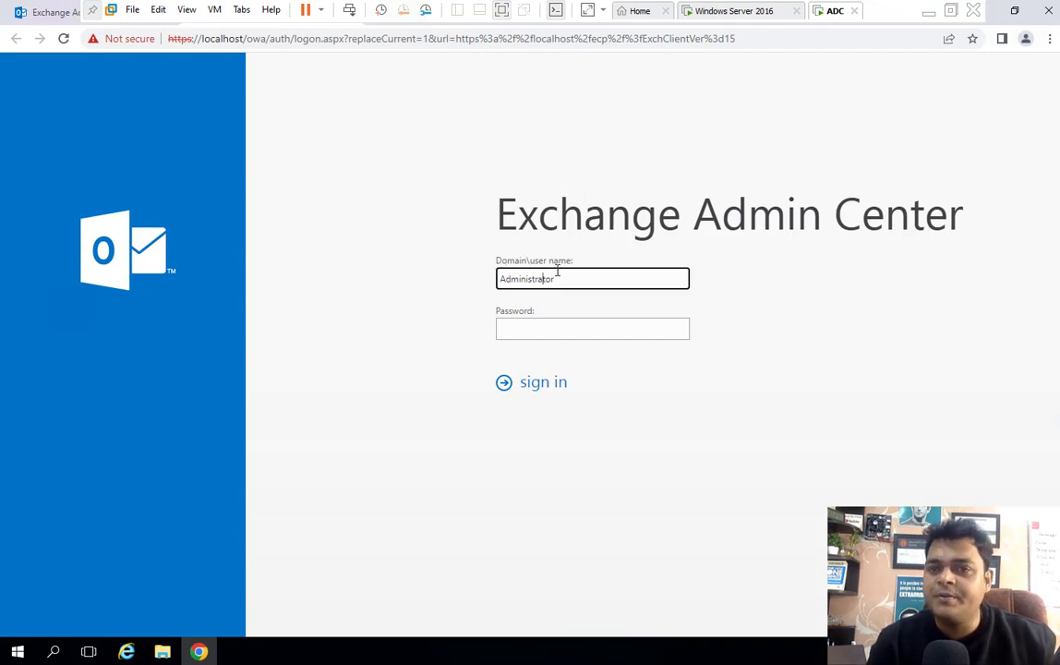
left_click_drag(563, 283, 415, 244)
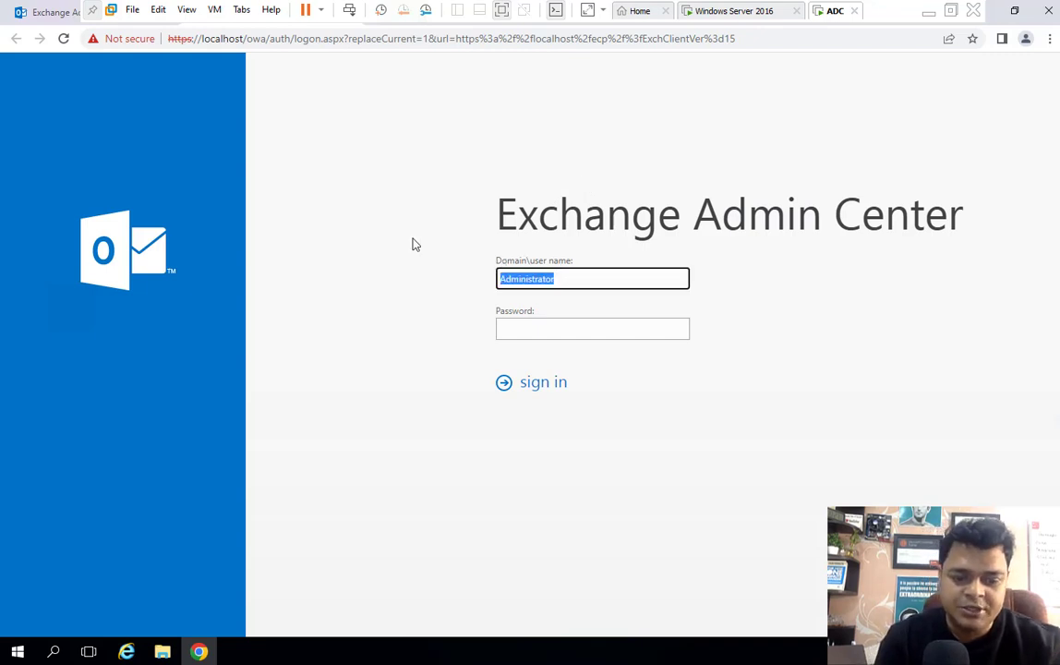
type("Class.com")
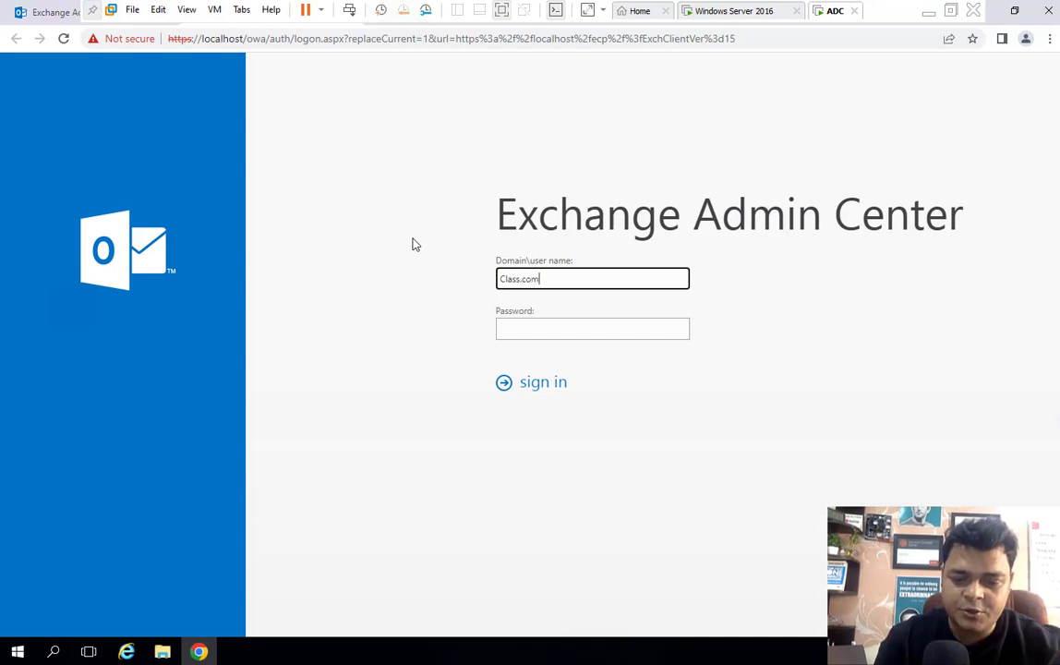
type("\\Admi")
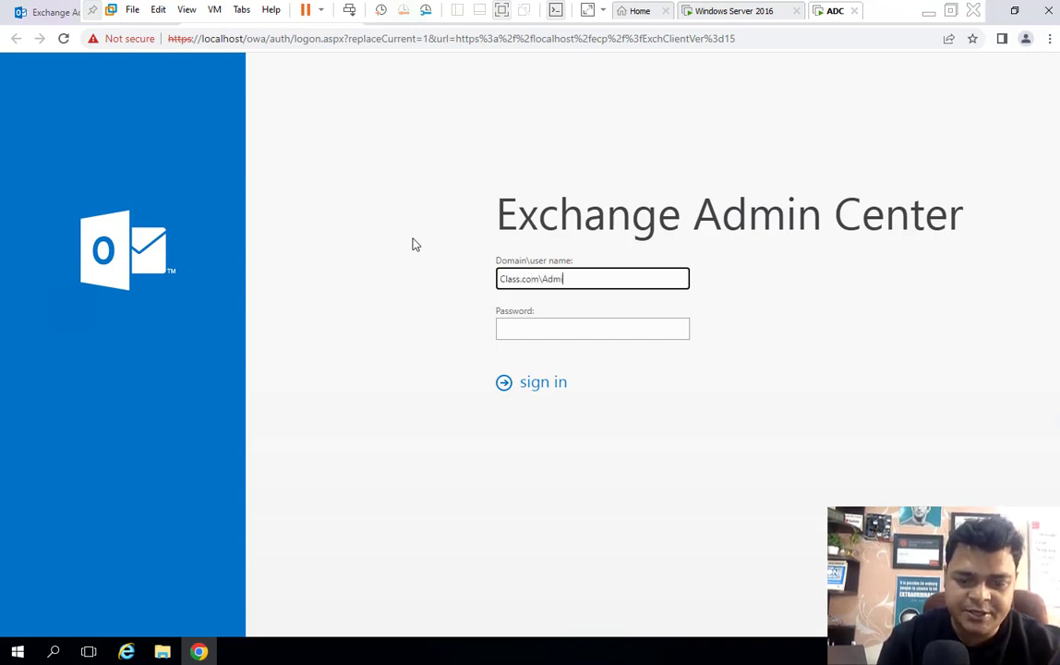
type("nistrator")
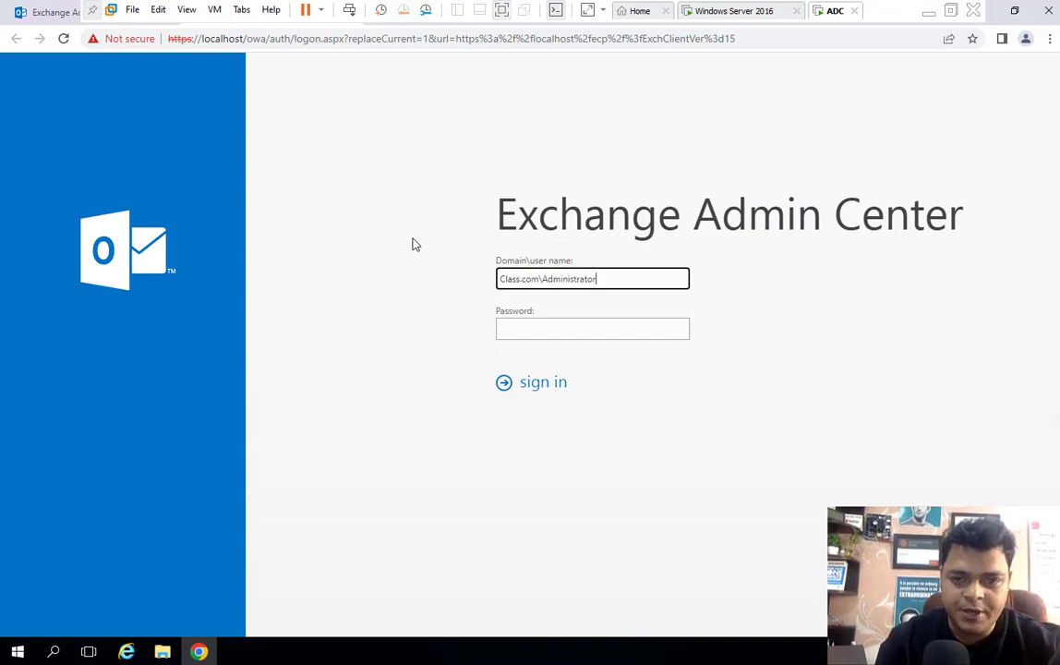
key("Tab")
type("Pa$$w0rd")
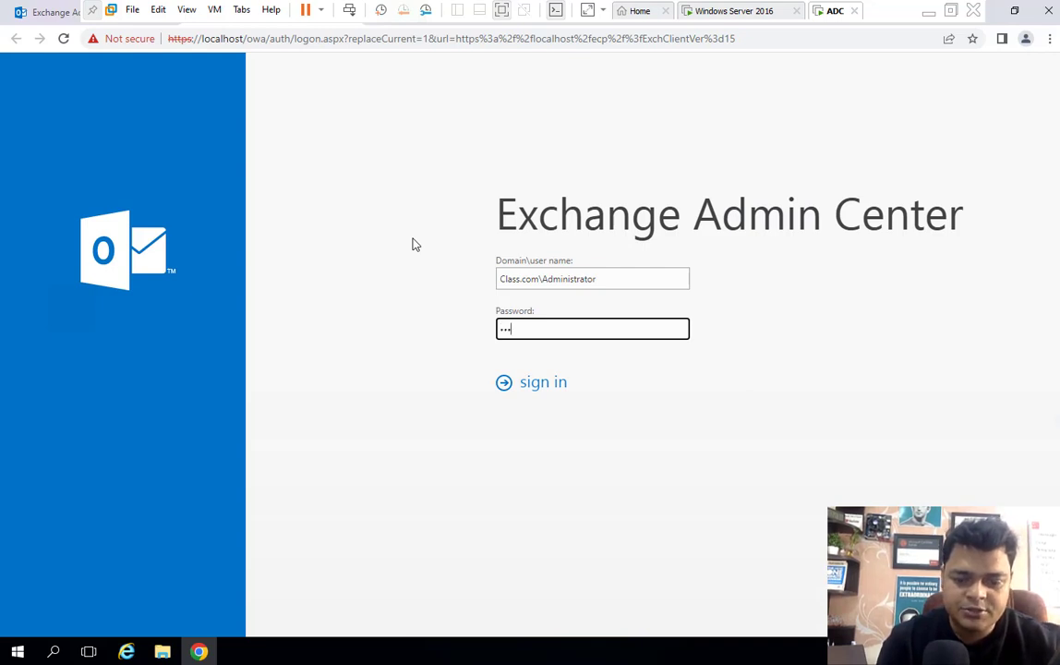
left_click(541, 386)
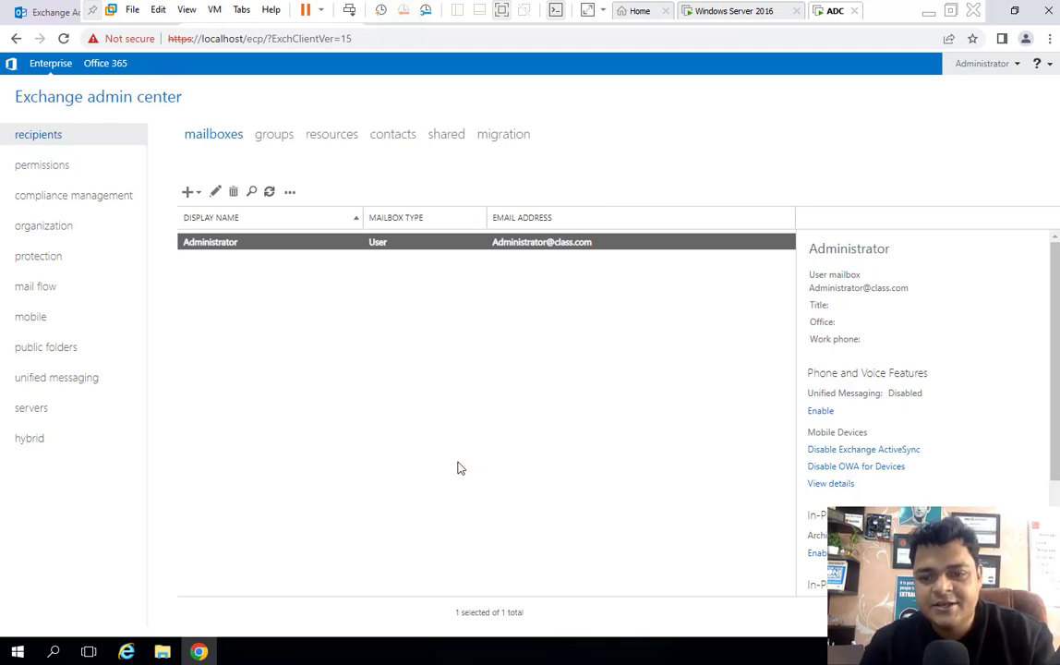
- Once the Administrator mailbox is listed, switch from the VM to the Mac desktop
key("ctrl+Left")
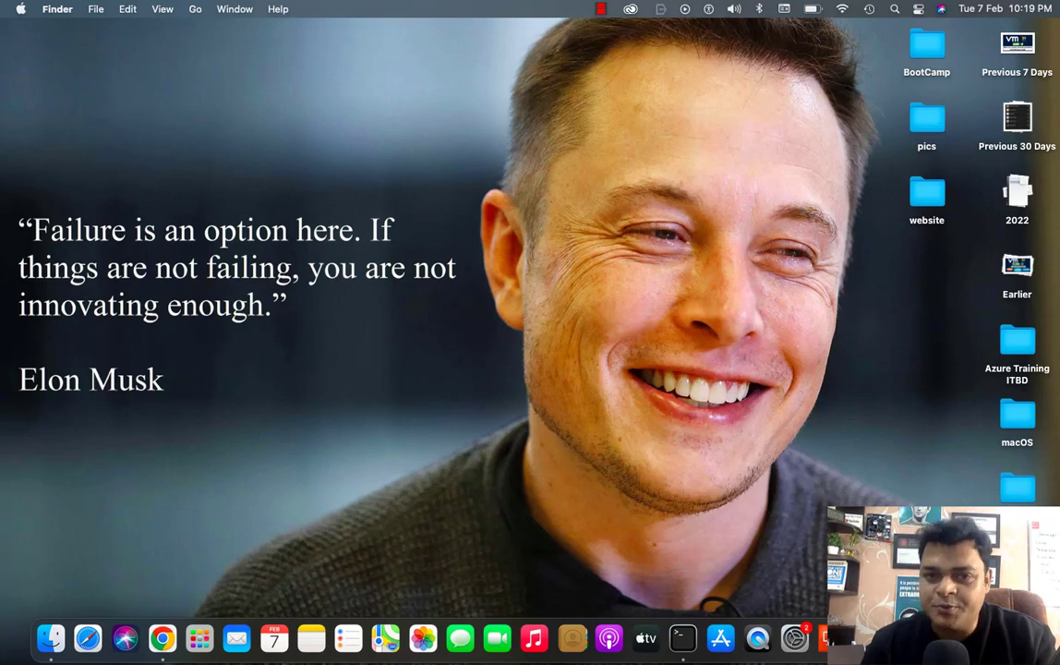
- Show the Camtasia Dock icon's menu with the Stop Recording option
right_click(934, 638)
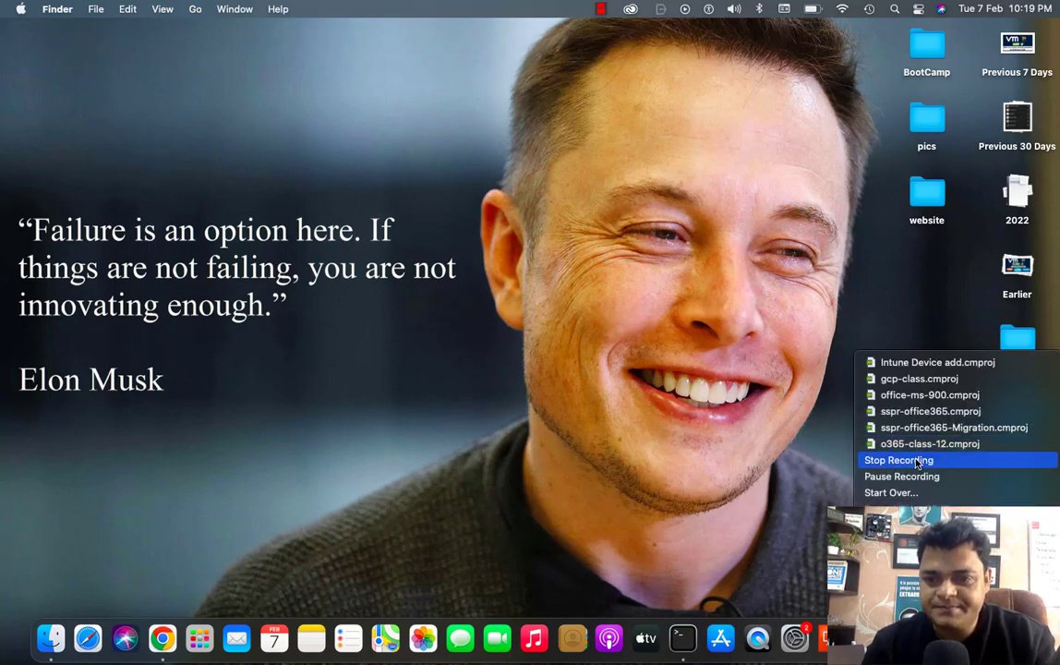